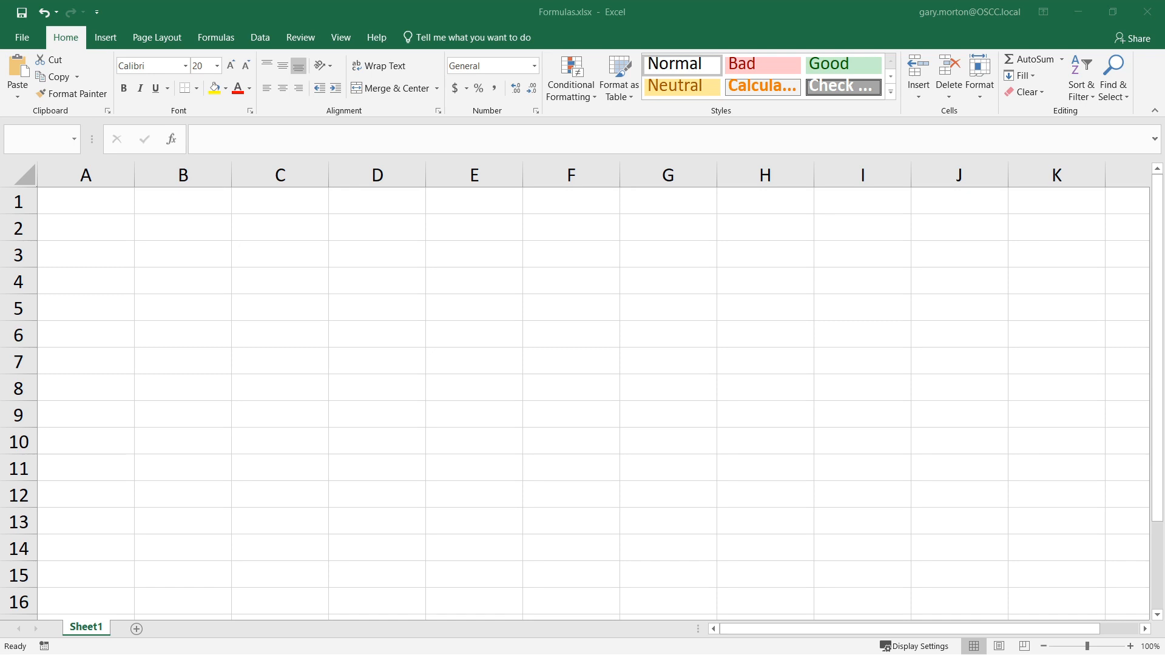
# - Enter the formula =43 in cell A1
pyautogui.click(98, 200)
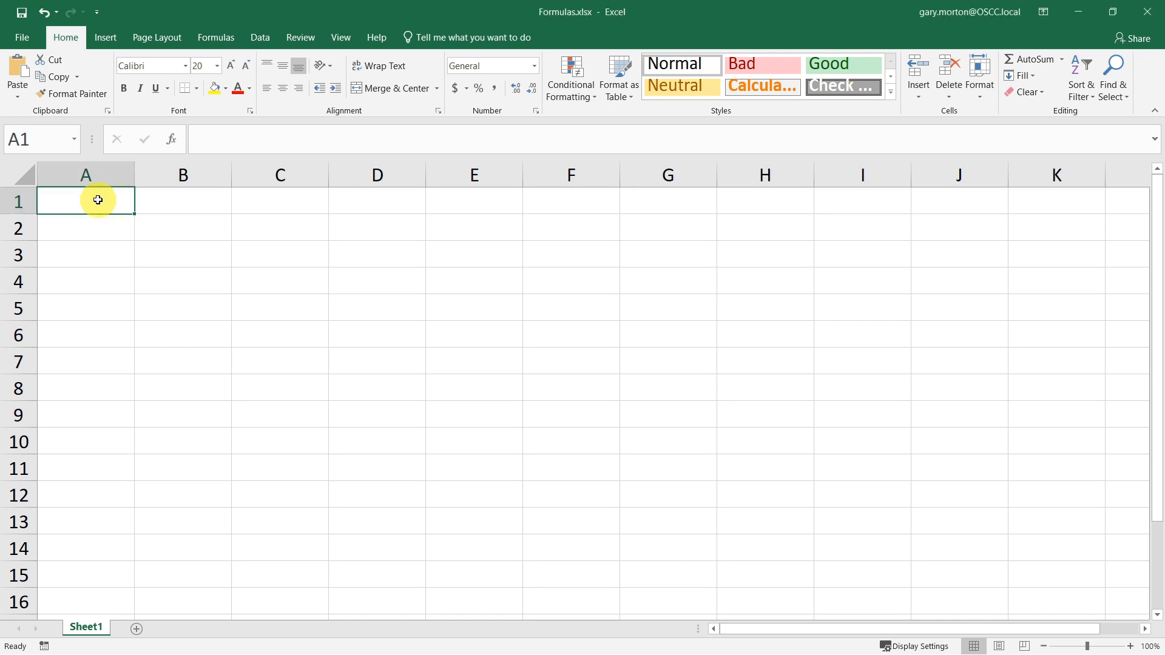
pyautogui.write('=')
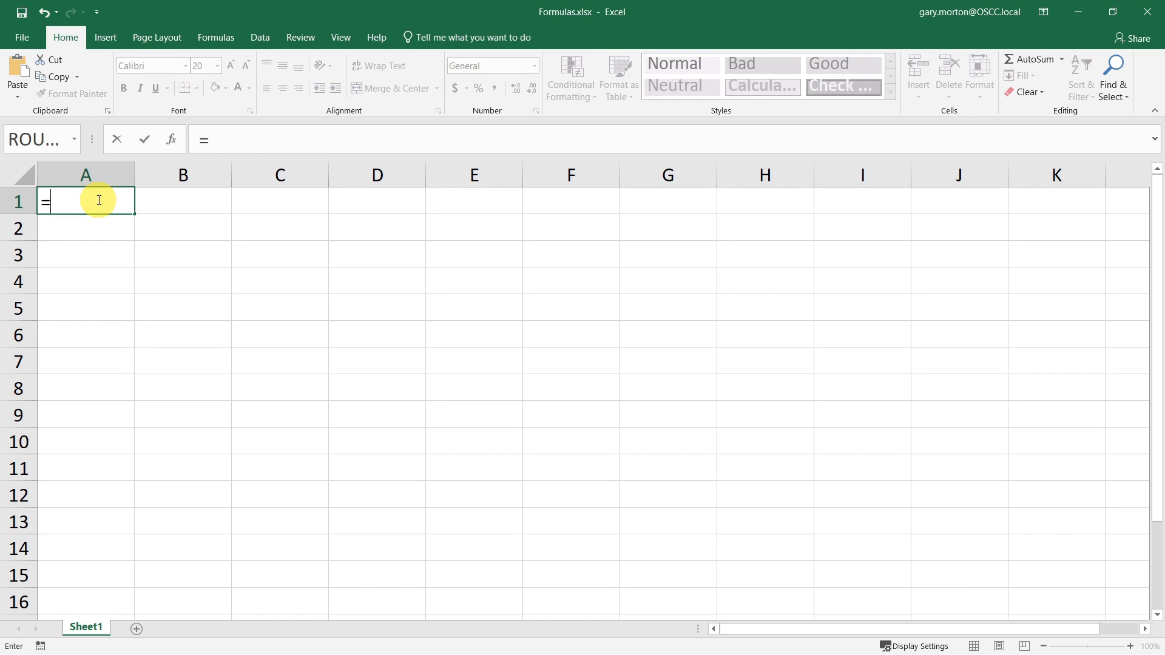
pyautogui.write('43')
pyautogui.press('Return')
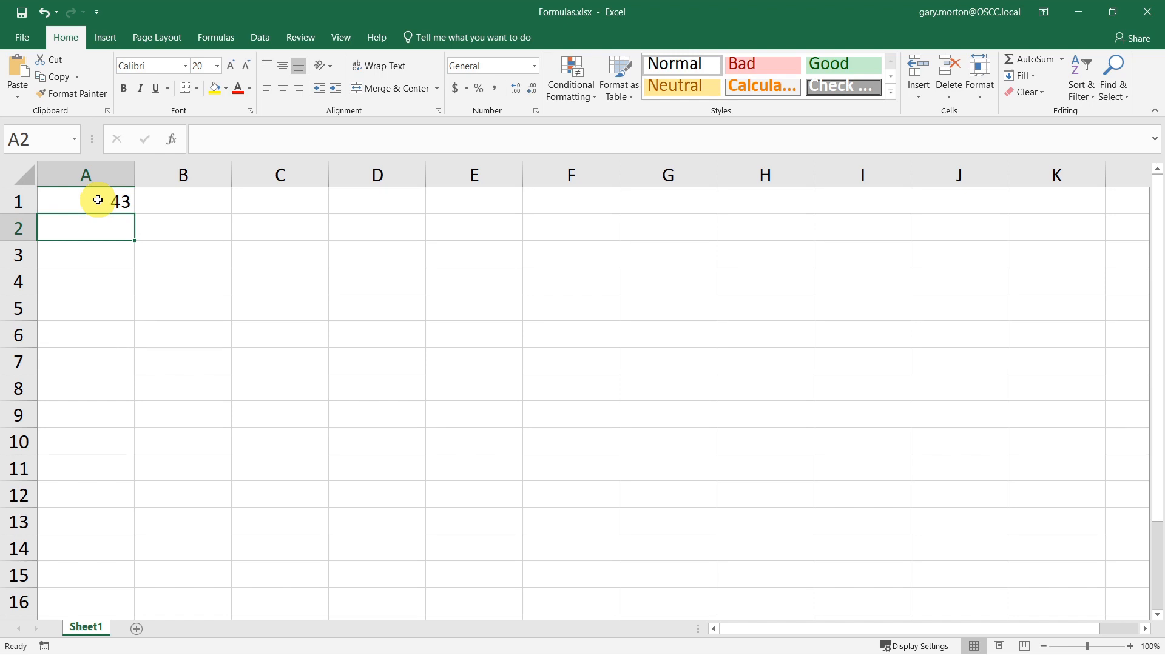
# - Replace the contents of cell A1 with the plain number 43
pyautogui.click(98, 200)
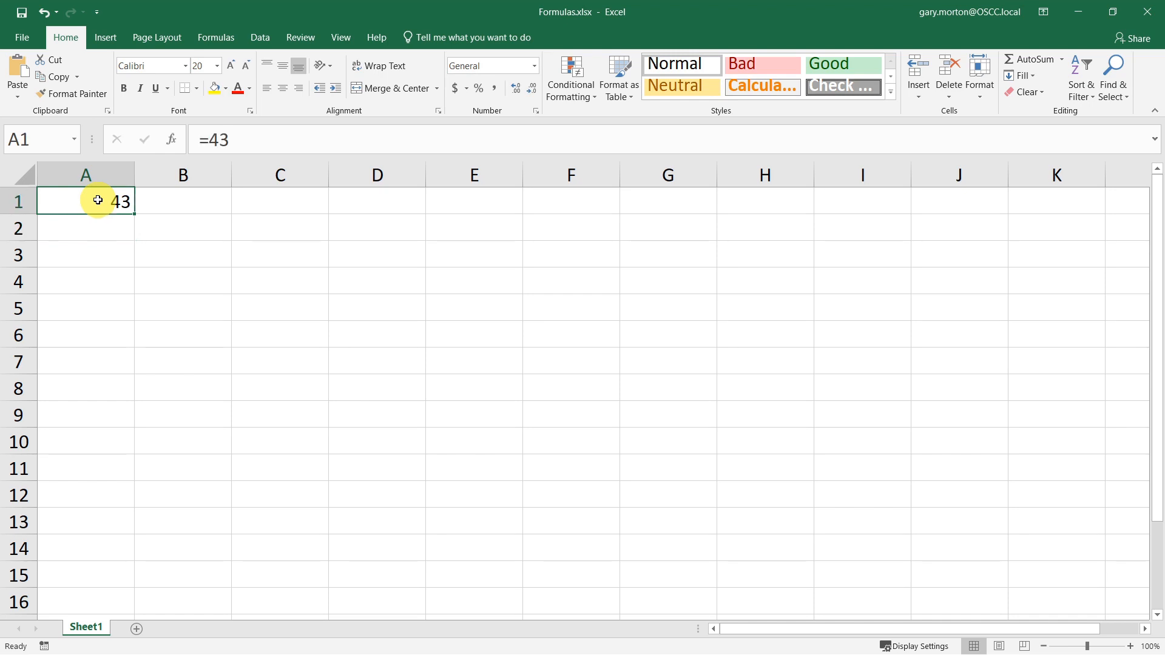
pyautogui.write('43')
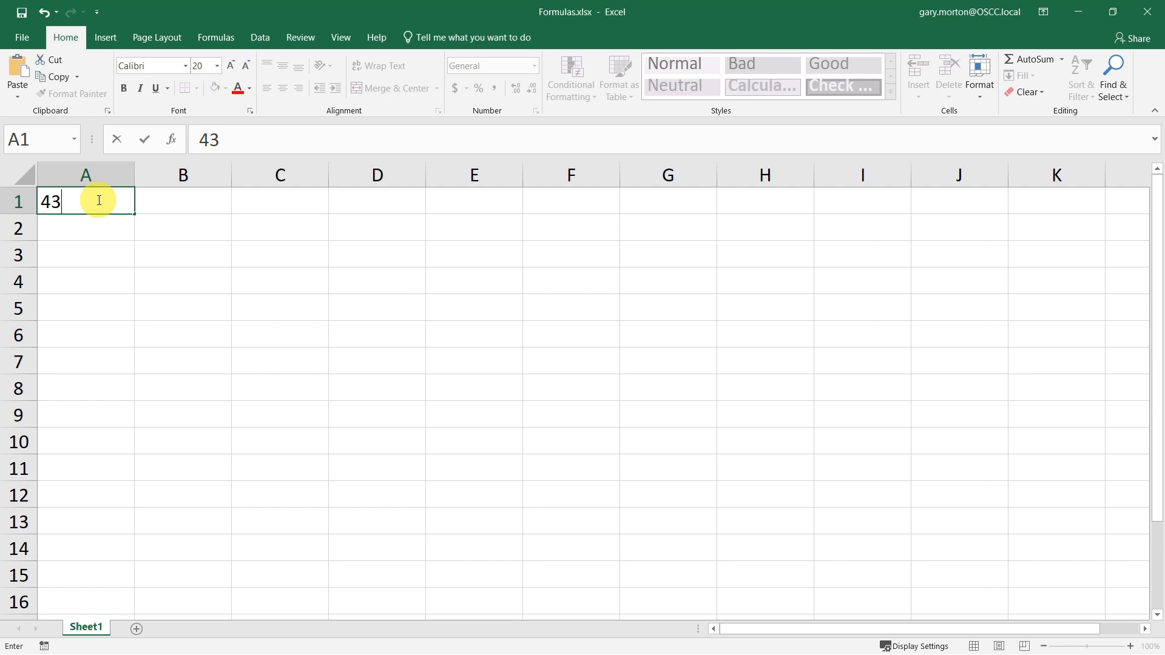
pyautogui.press('Return')
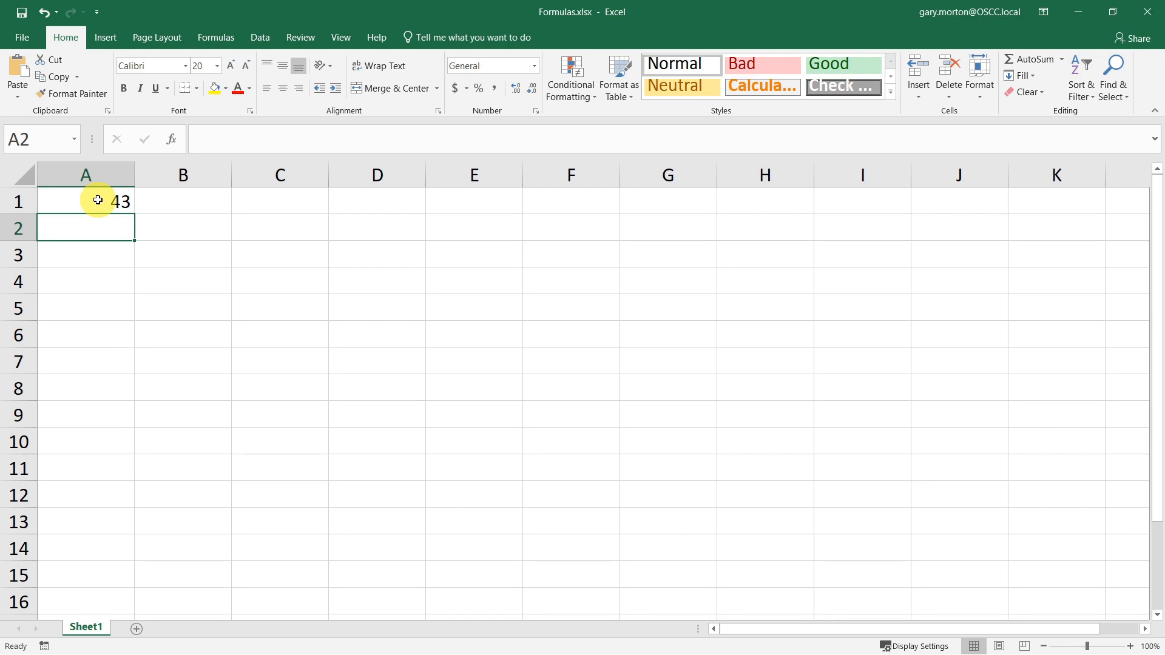
# - Enter the formula =3+5 in cell A2 and review its contents
pyautogui.write('=3+4')
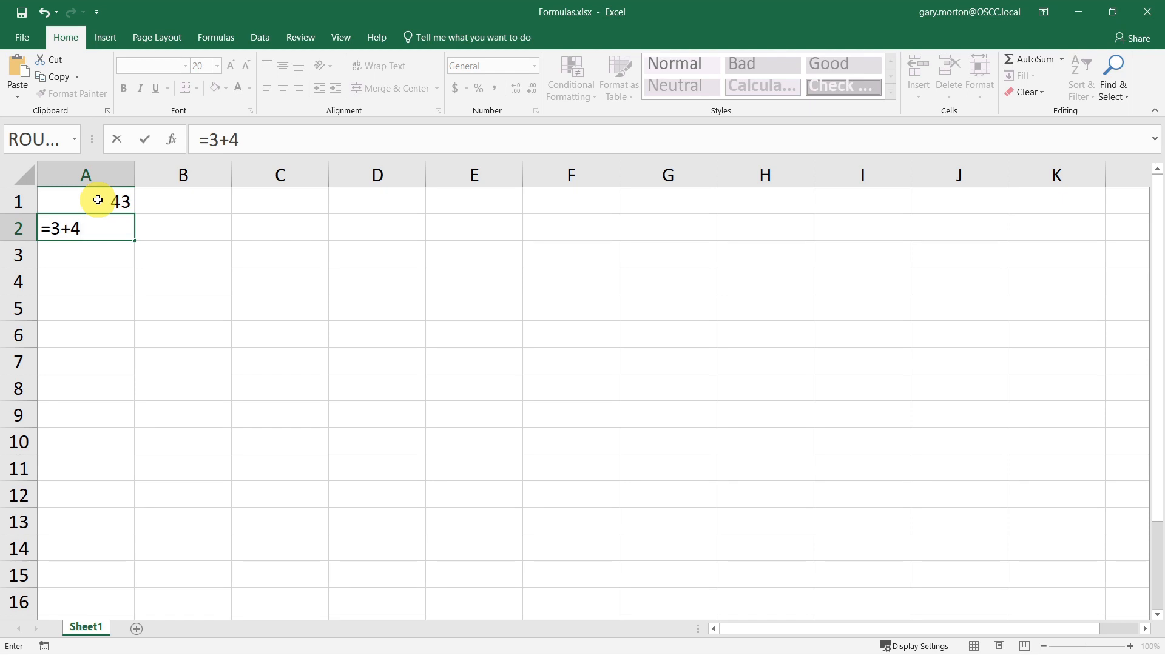
pyautogui.press('BackSpace')
pyautogui.write('5')
pyautogui.press('Return')
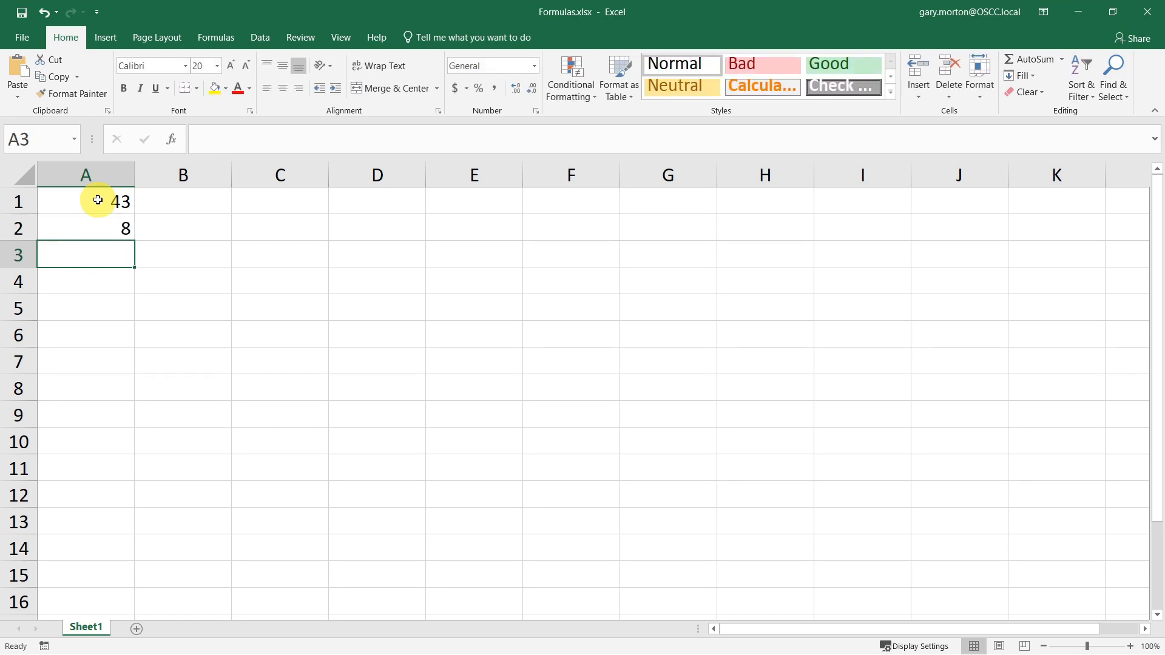
pyautogui.click(92, 226)
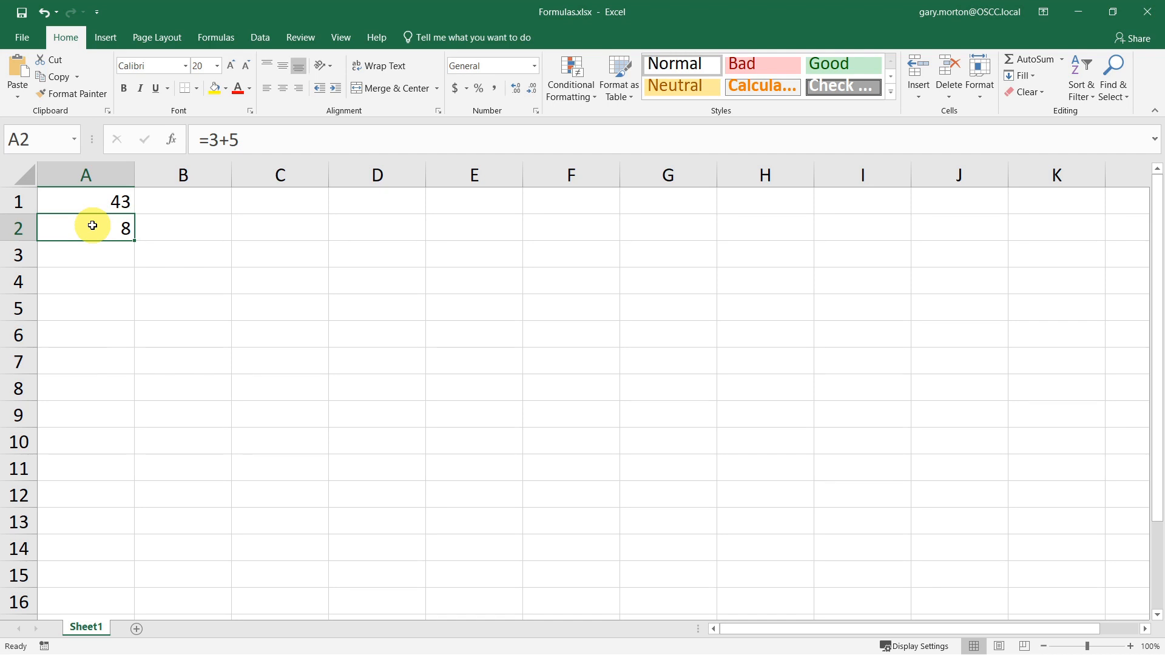
pyautogui.press('Return')
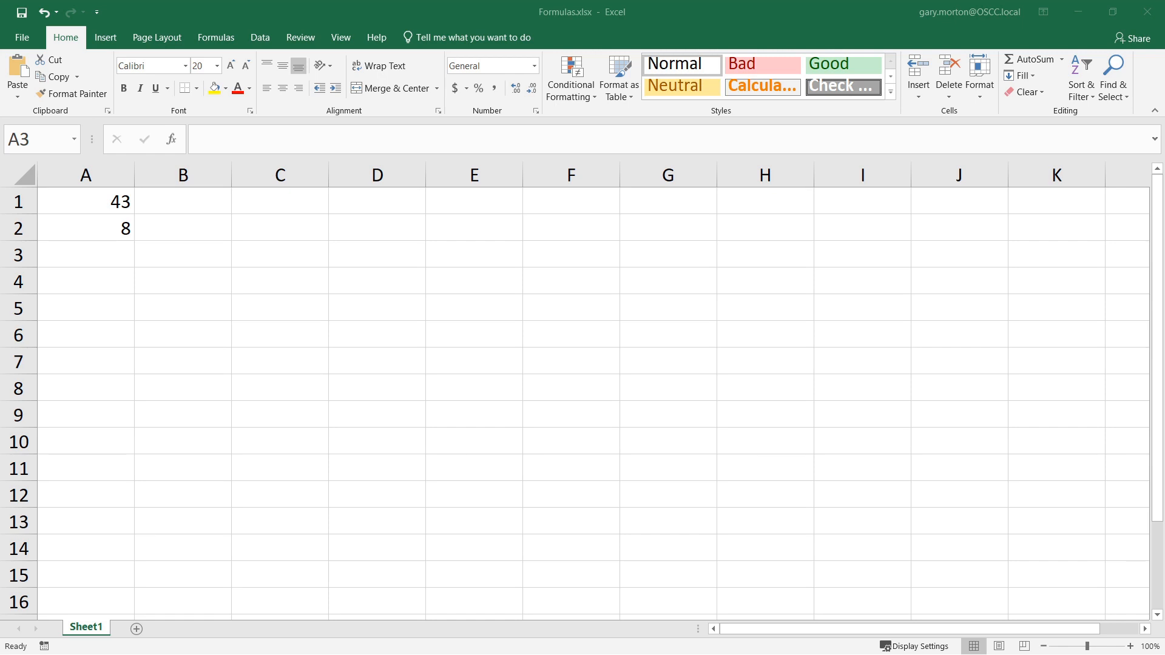
# - Enter the formula =A1+A2 in cell A3 by typing the cell references
pyautogui.click(92, 252)
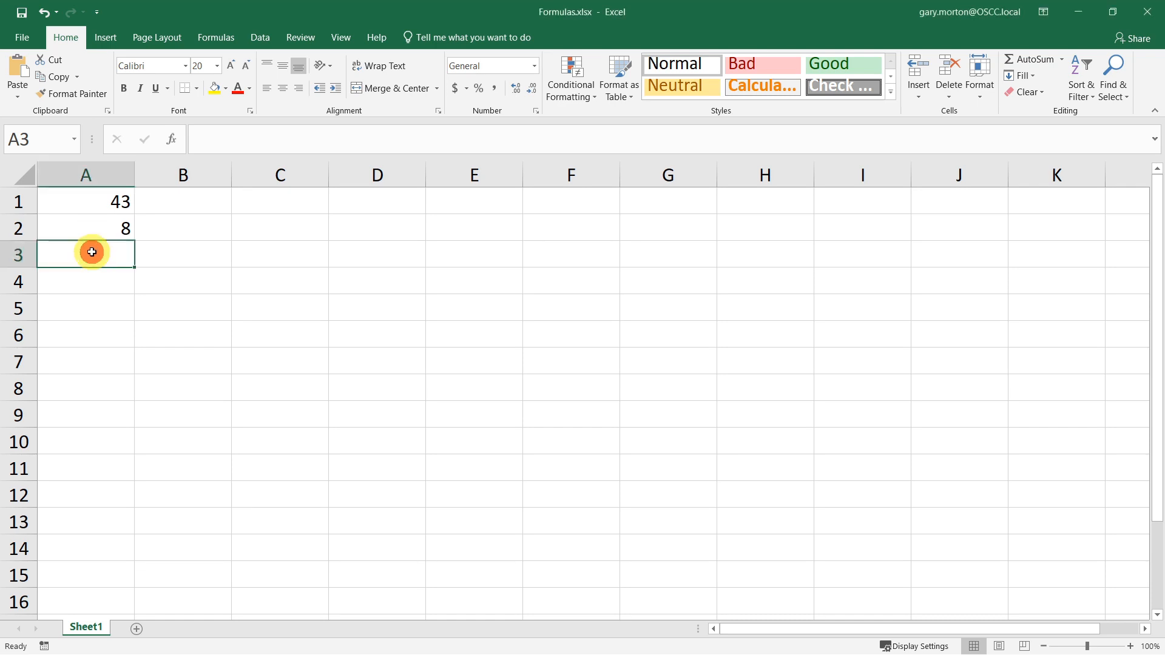
pyautogui.write('=')
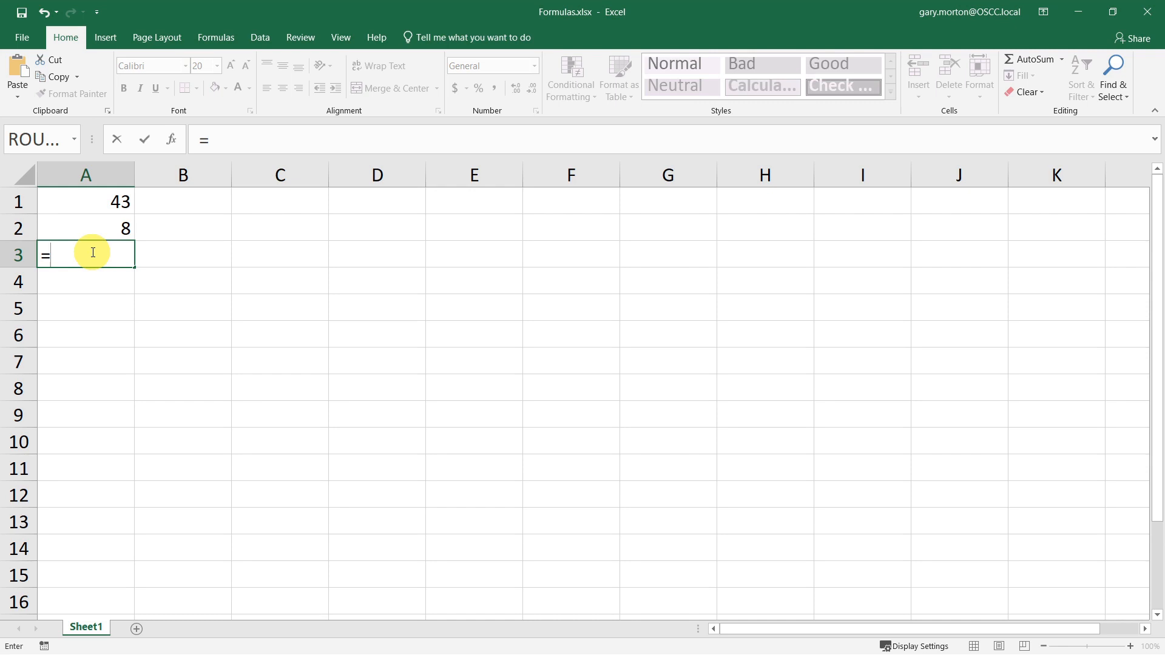
pyautogui.write('A1')
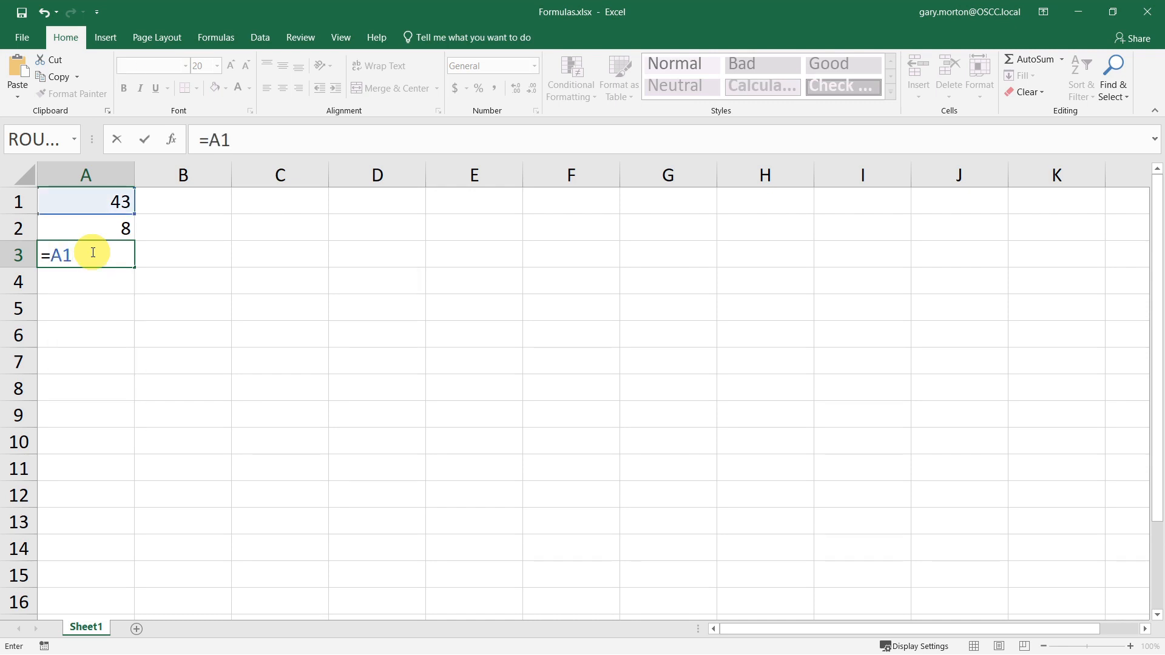
pyautogui.write('+A2')
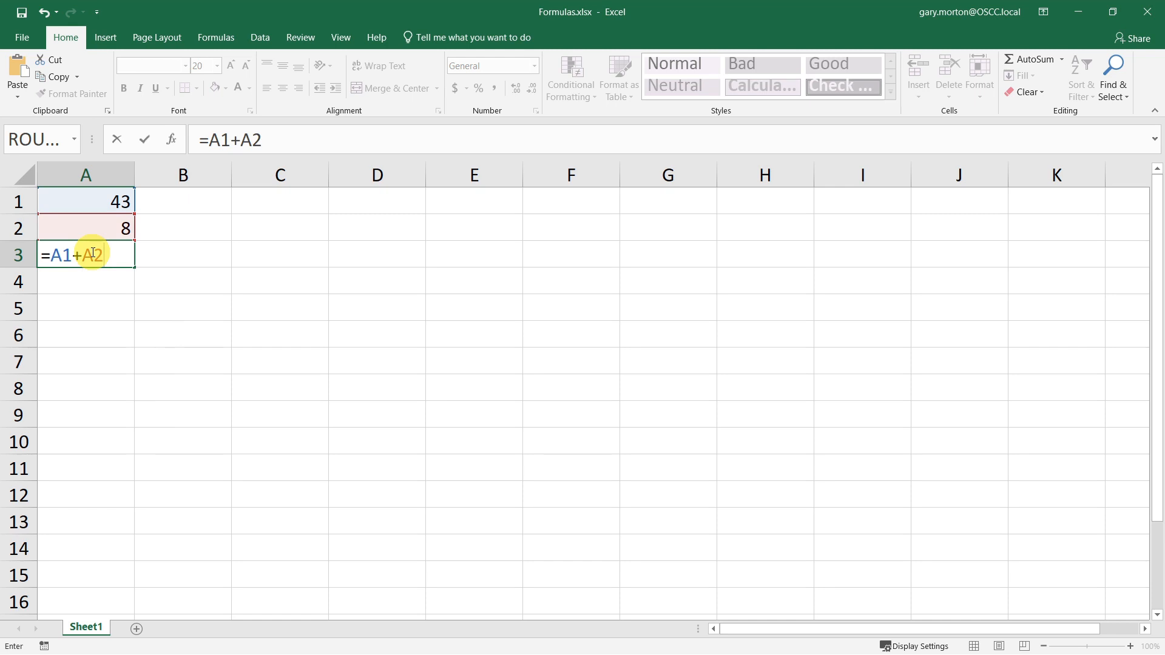
pyautogui.press('Return')
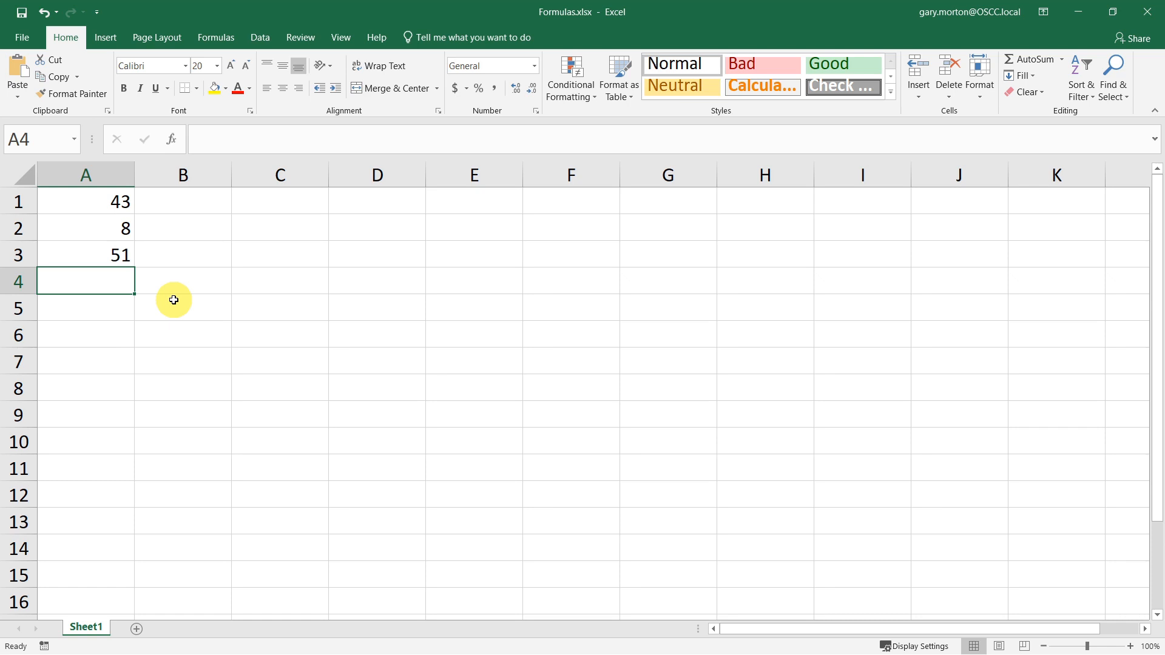
# - Build the formula =A1+A2+A3 in cell A4 by pointing at each cell
pyautogui.write('=')
pyautogui.click(111, 202)
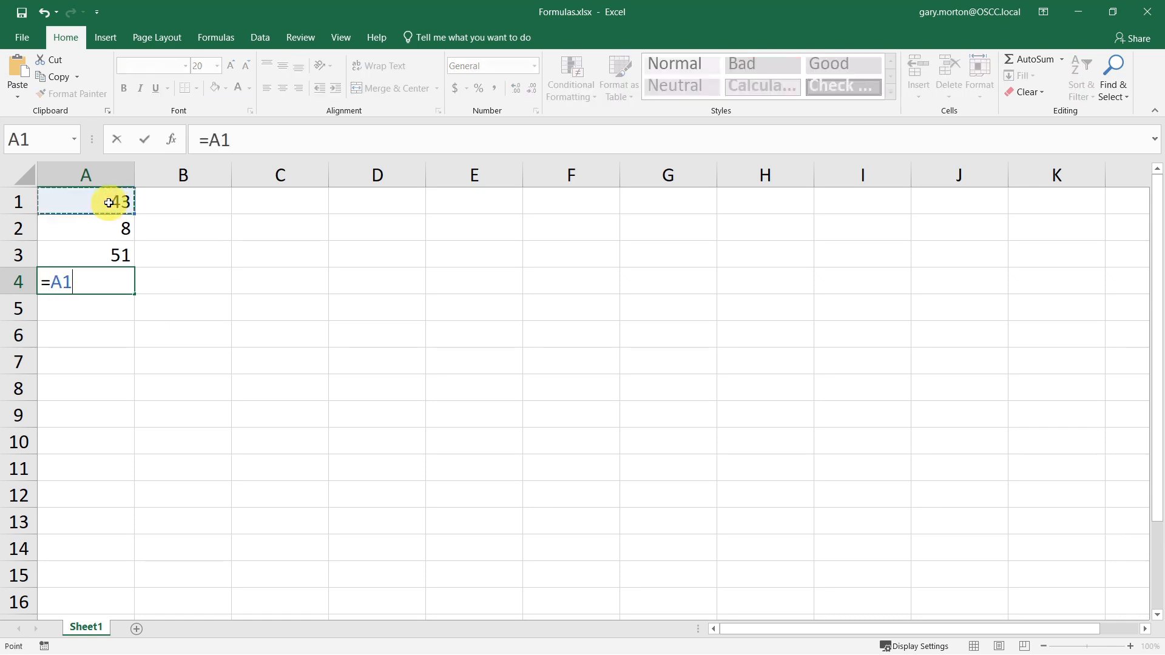
pyautogui.write('+')
pyautogui.click(114, 229)
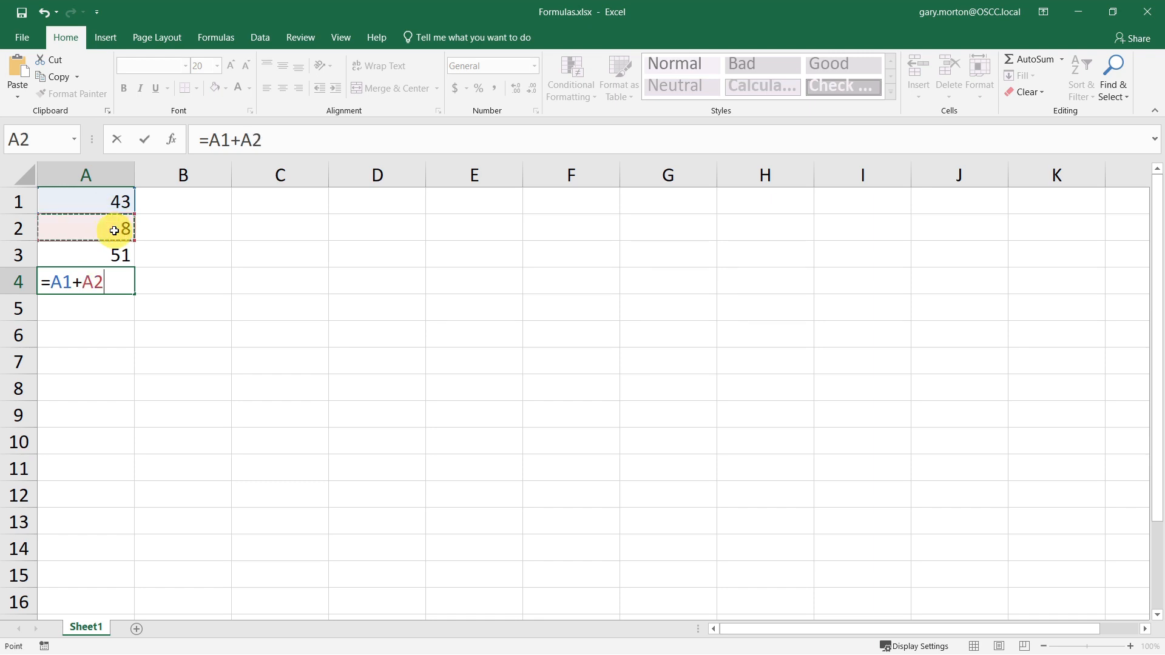
pyautogui.write('+')
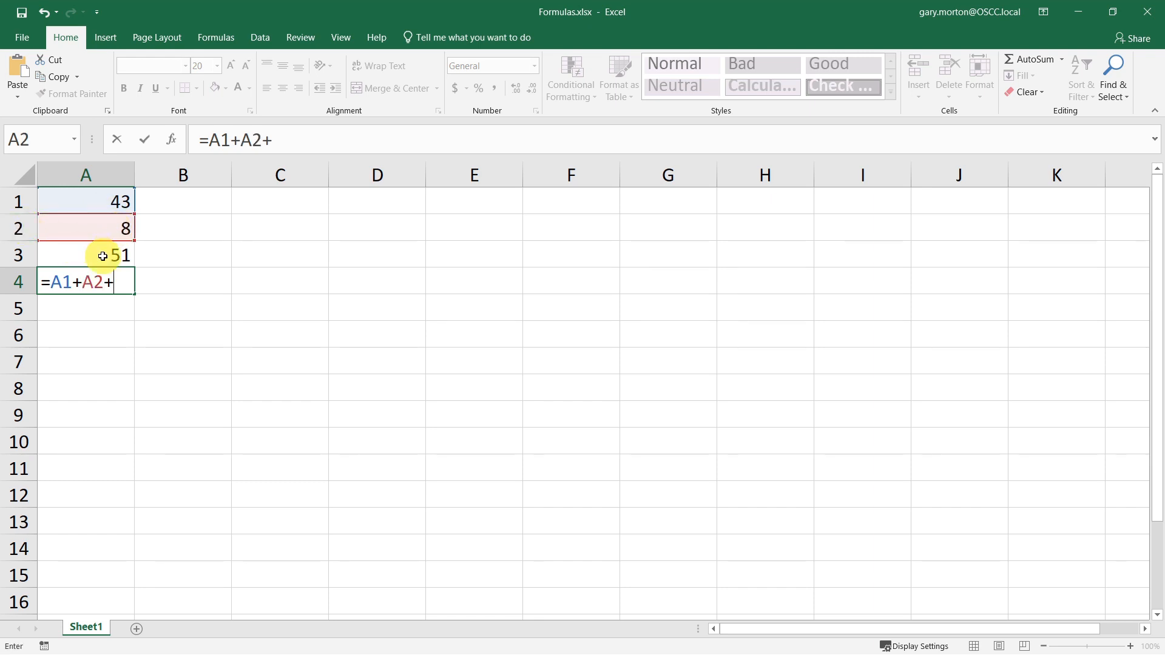
pyautogui.click(99, 255)
pyautogui.press('Return')
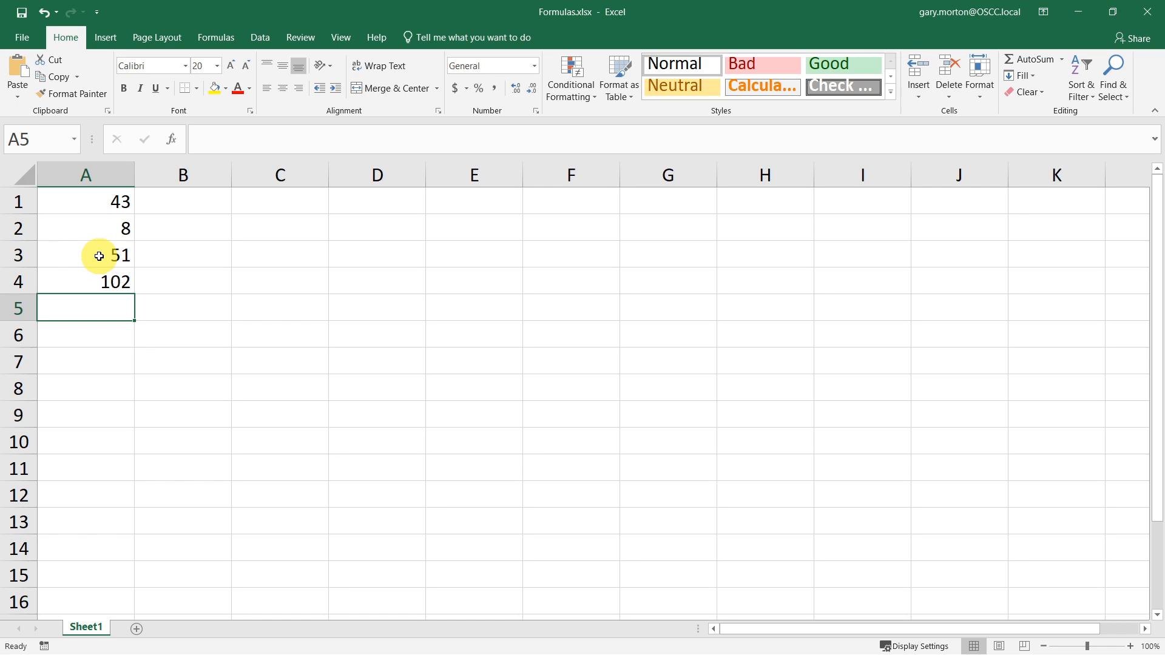
pyautogui.write('=')
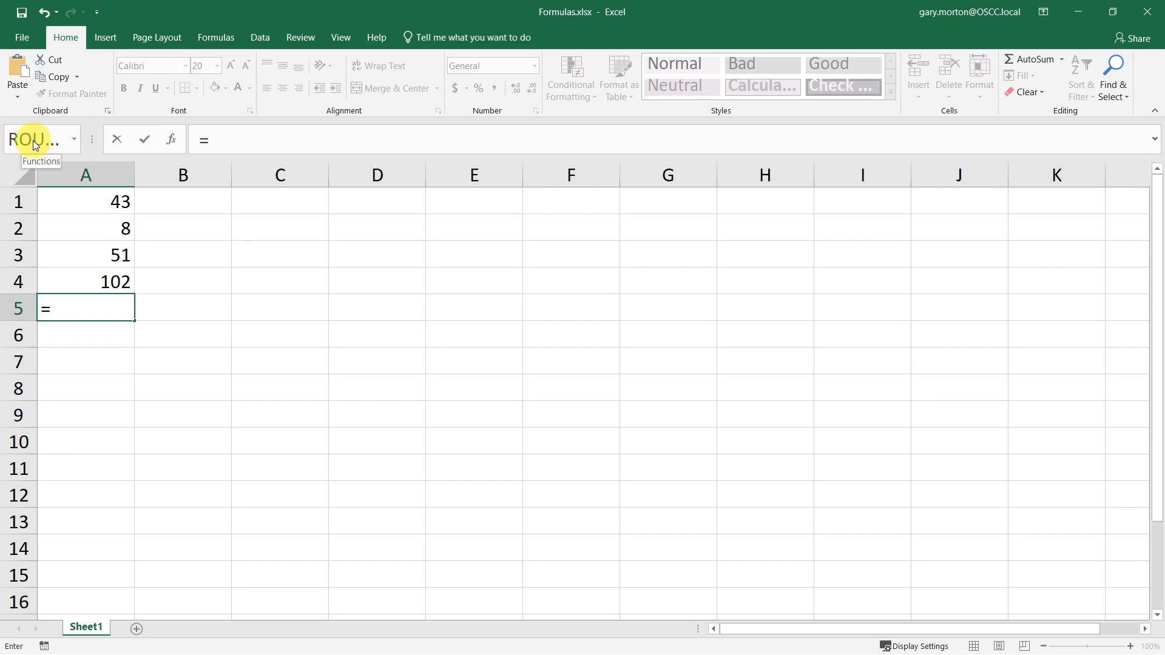
pyautogui.click(71, 141)
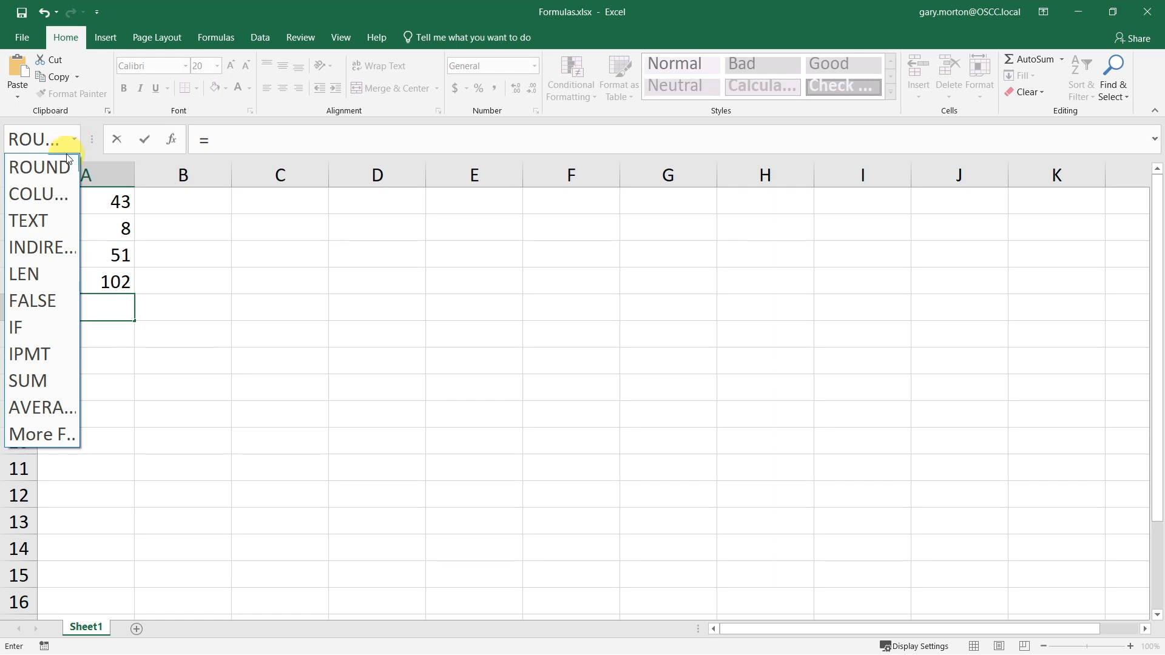
pyautogui.click(59, 437)
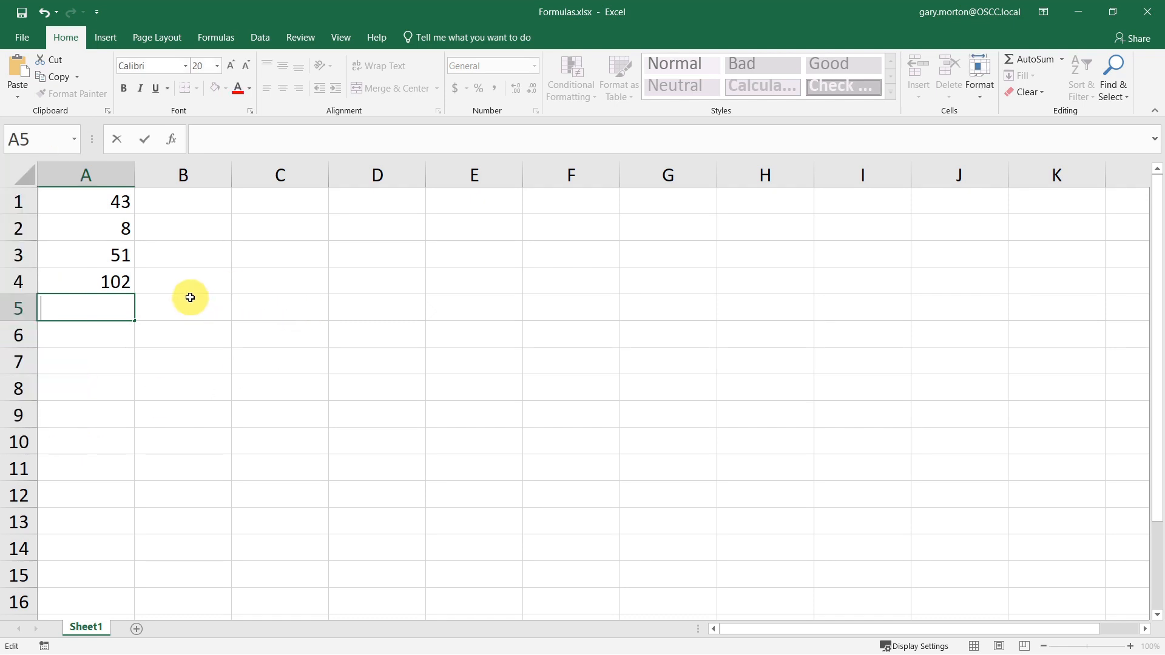
# - Insert an AutoSum in cell A5 totalling A1:A4
pyautogui.click(218, 35)
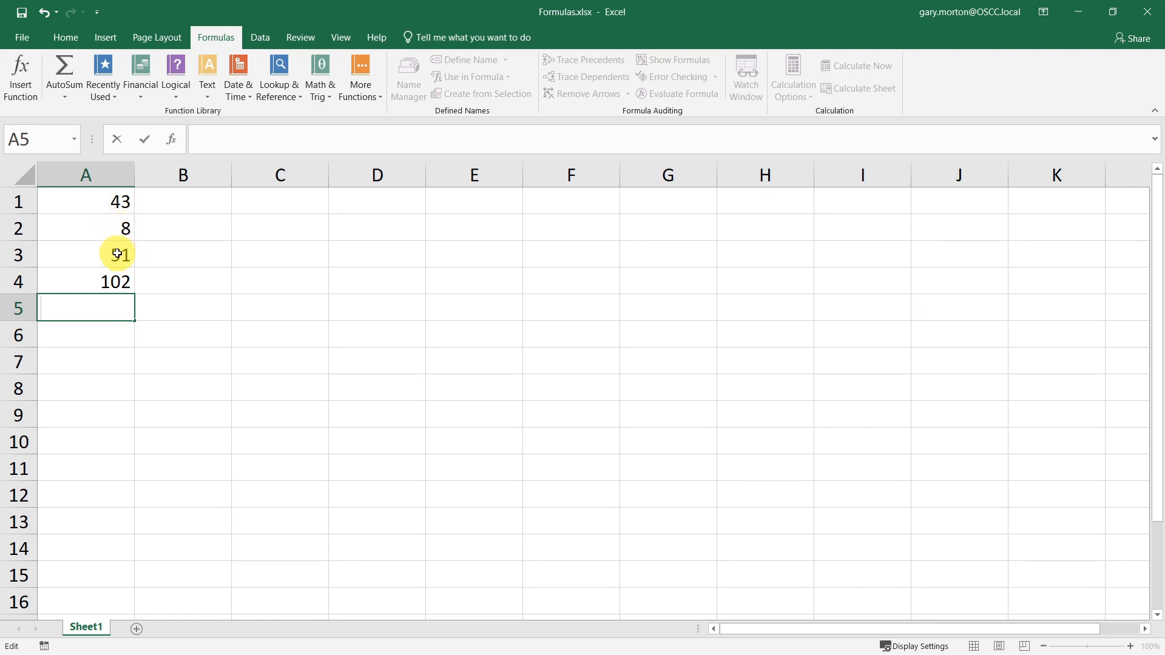
pyautogui.press('Escape')
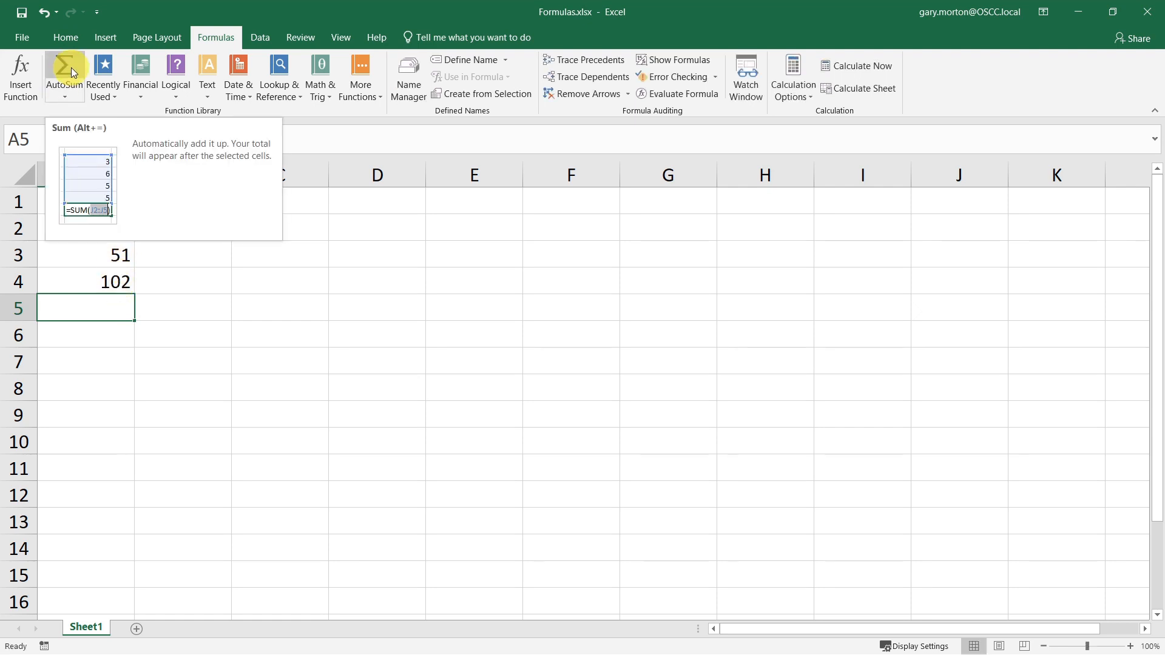
pyautogui.click(70, 67)
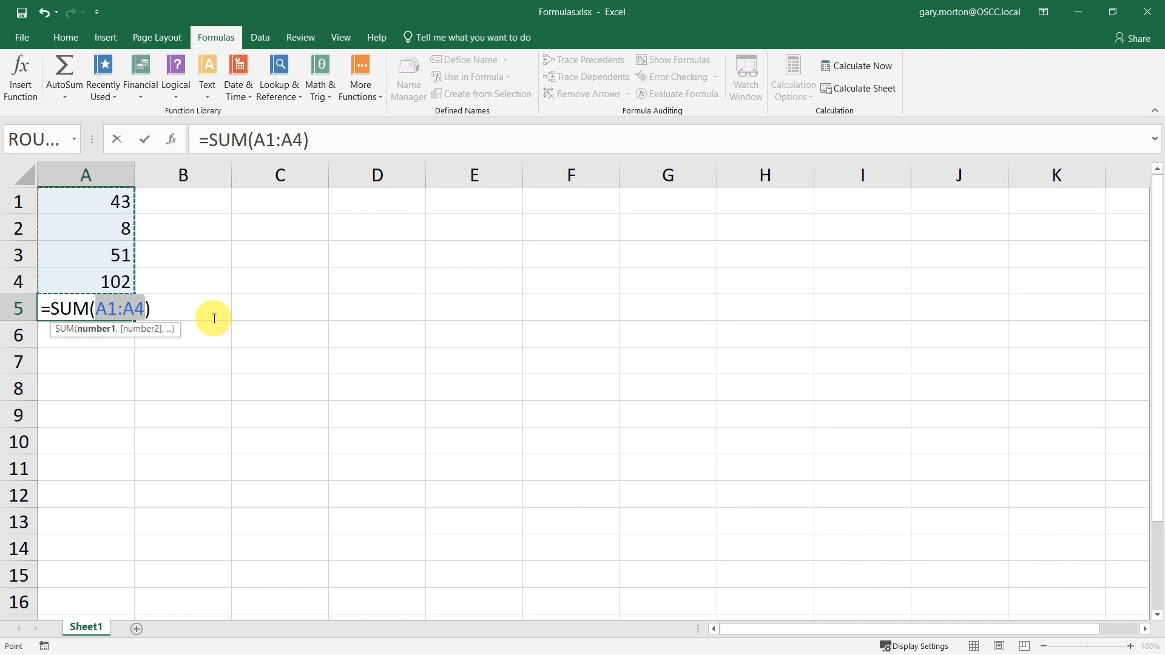
pyautogui.press('Return')
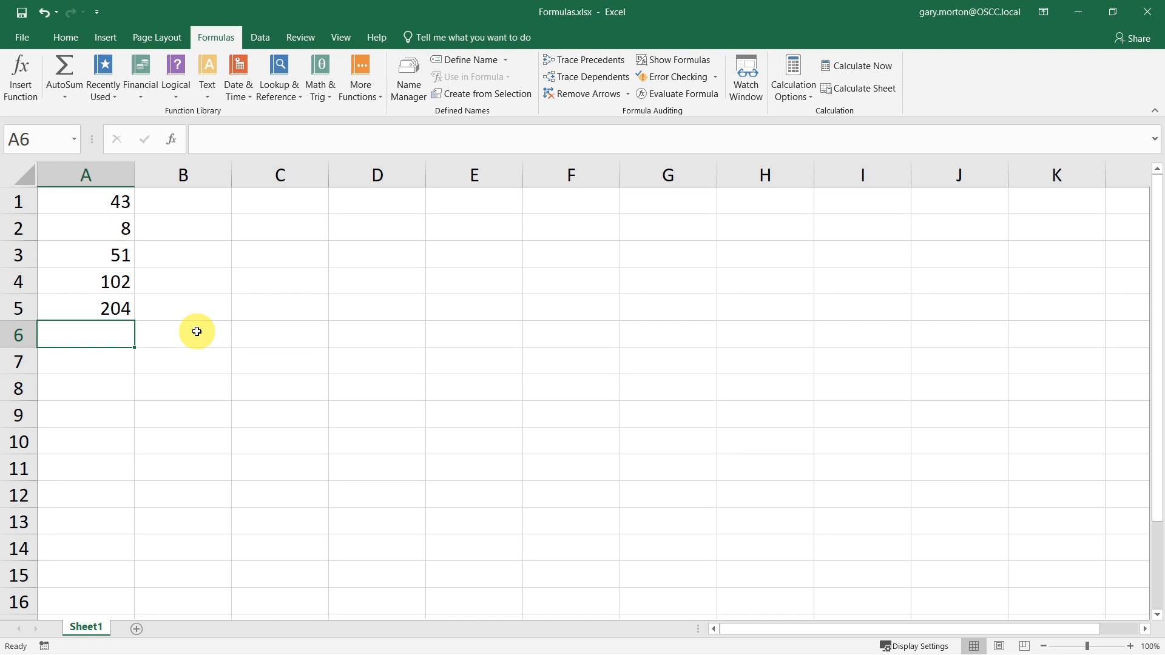
# - Insert an AVERAGE of A1:A5 in cell A6 using the AutoSum options
pyautogui.click(66, 96)
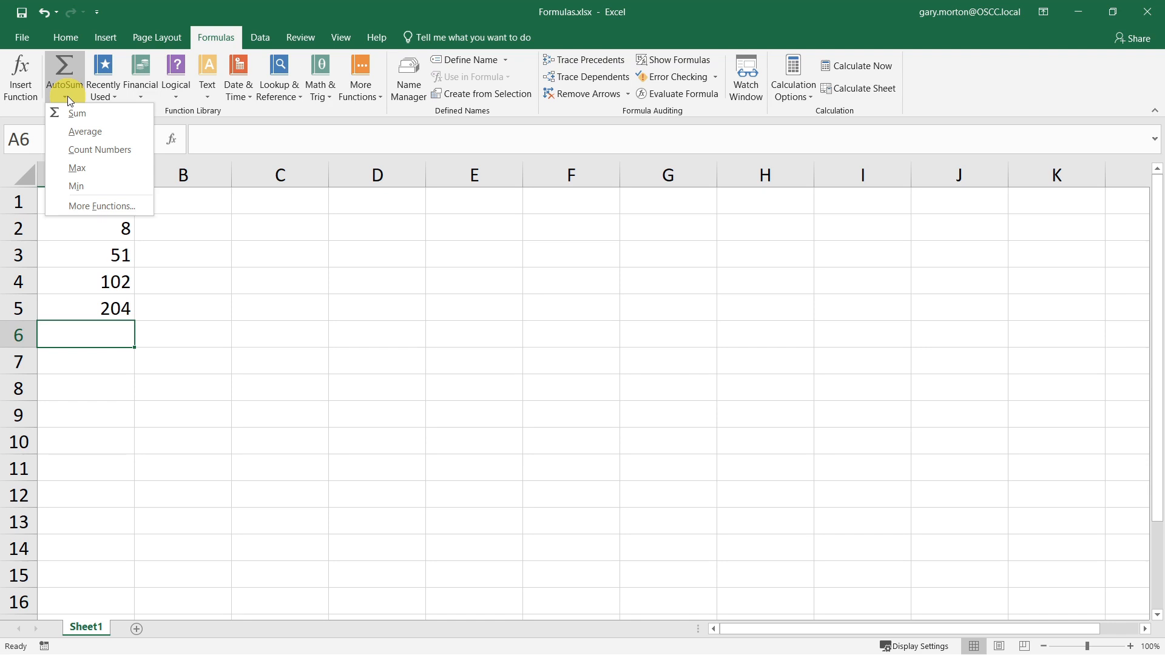
pyautogui.click(71, 131)
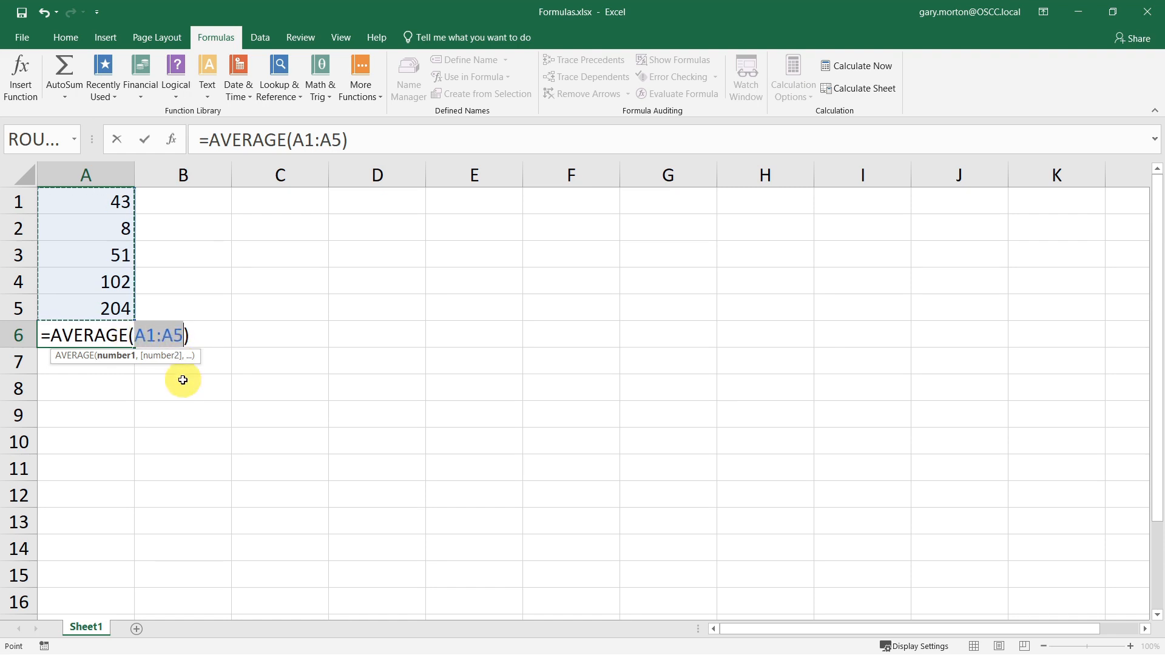
pyautogui.press('Return')
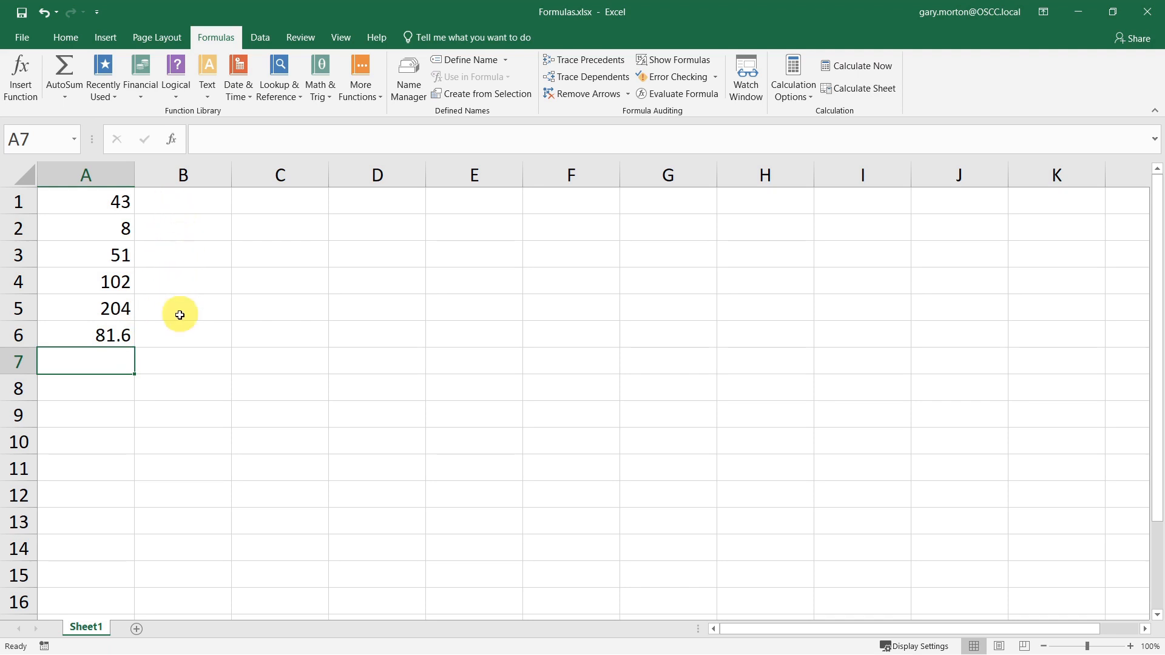
# - Enter the formula =A1*3 in cell B1, keeping B1 selected
pyautogui.click(184, 201)
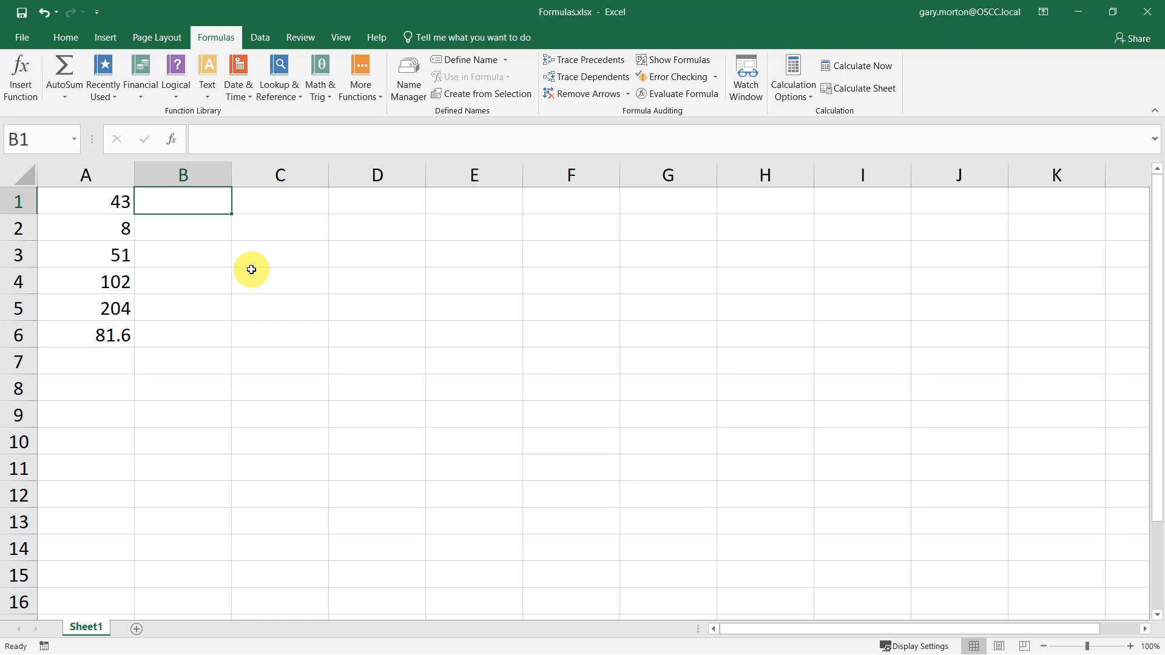
pyautogui.write('=')
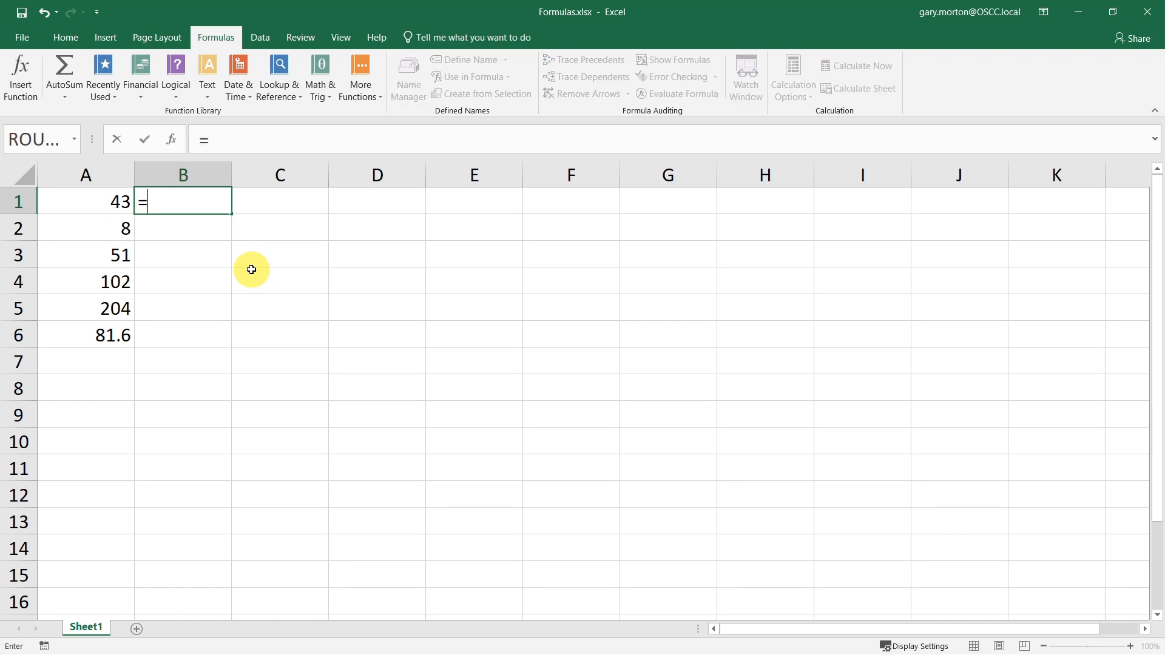
pyautogui.click(107, 200)
pyautogui.write('*')
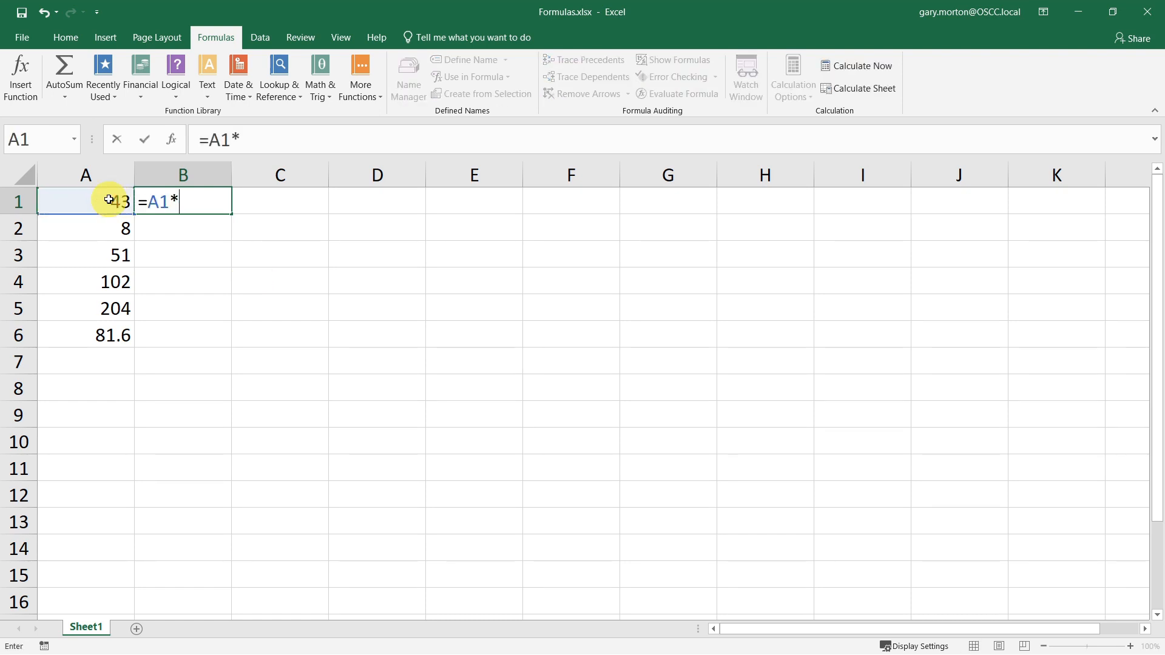
pyautogui.write('3')
pyautogui.hotkey('ctrl', 'Return')
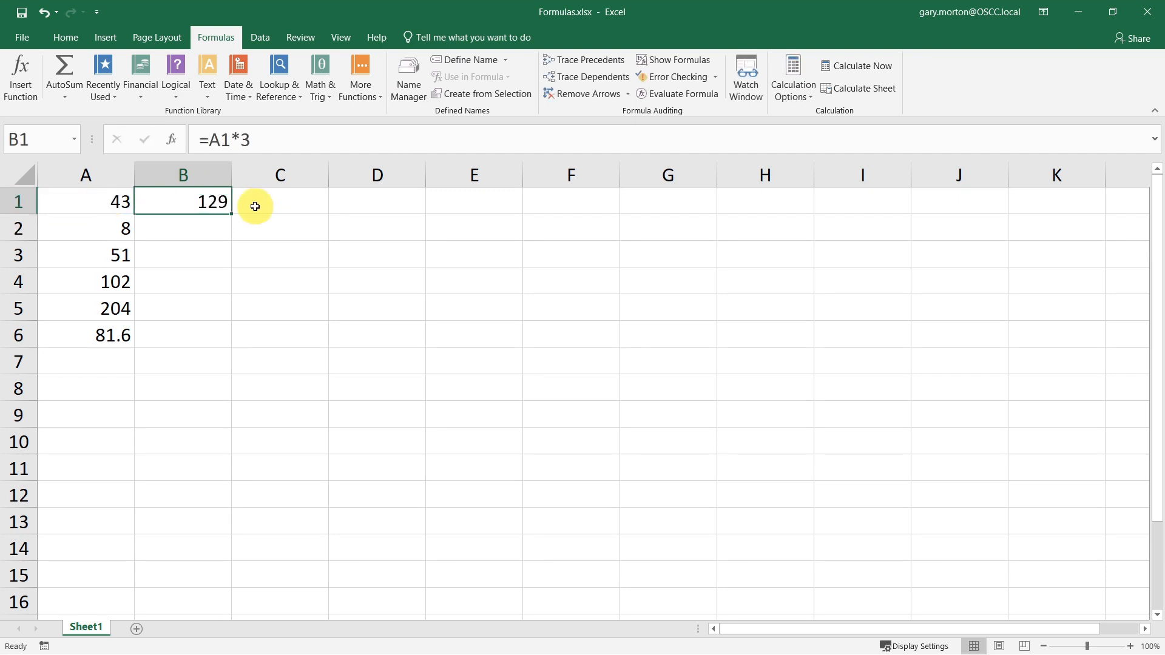
# - Fill the B1 formula down through B6
pyautogui.click(173, 202)
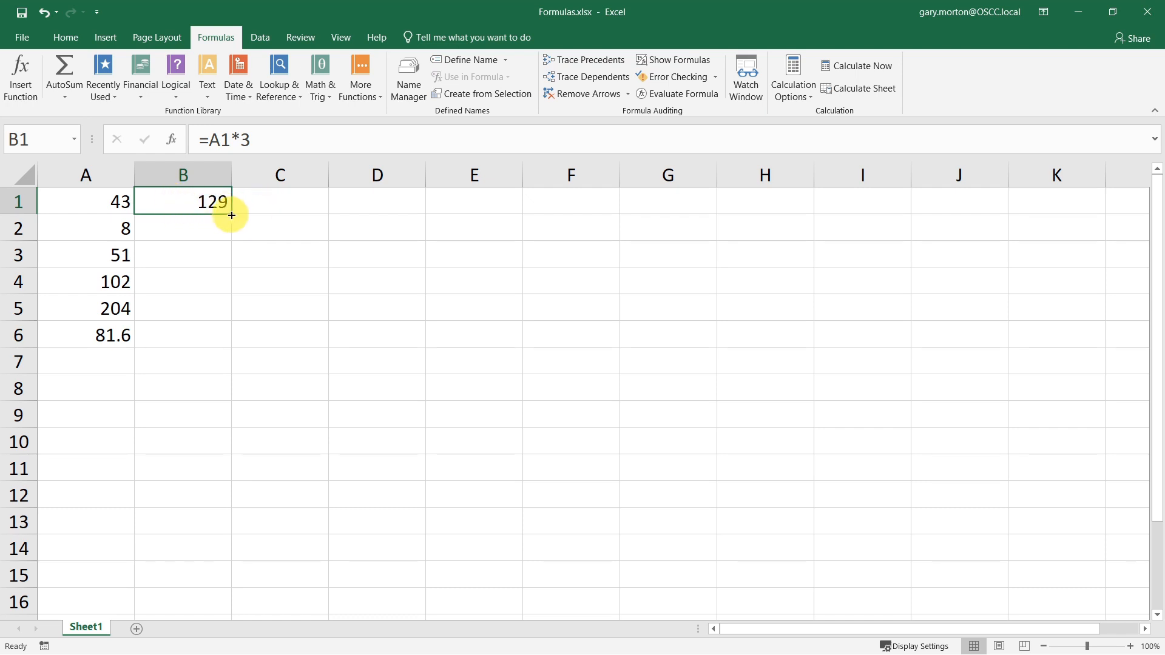
pyautogui.moveTo(232, 215); pyautogui.dragTo(222, 346)
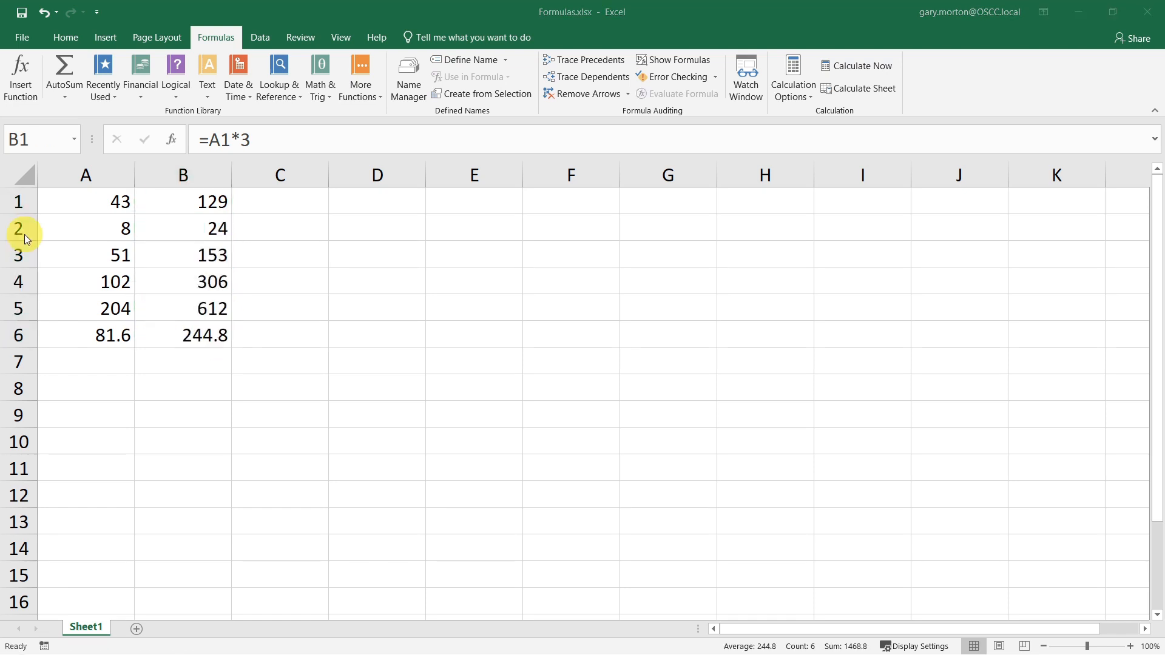
# - Insert two blank rows above the data in rows 1 and 2
pyautogui.click(25, 203)
pyautogui.moveTo(25, 203); pyautogui.dragTo(17, 229)
pyautogui.rightClick(17, 203)
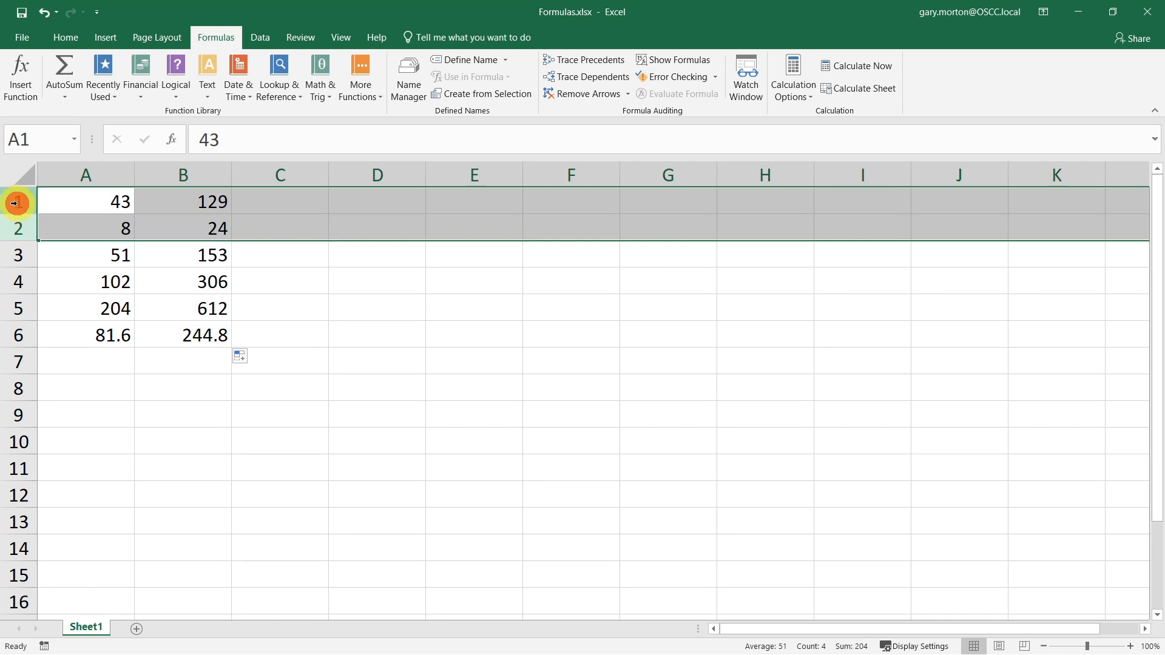
pyautogui.click(63, 315)
pyautogui.click(85, 200)
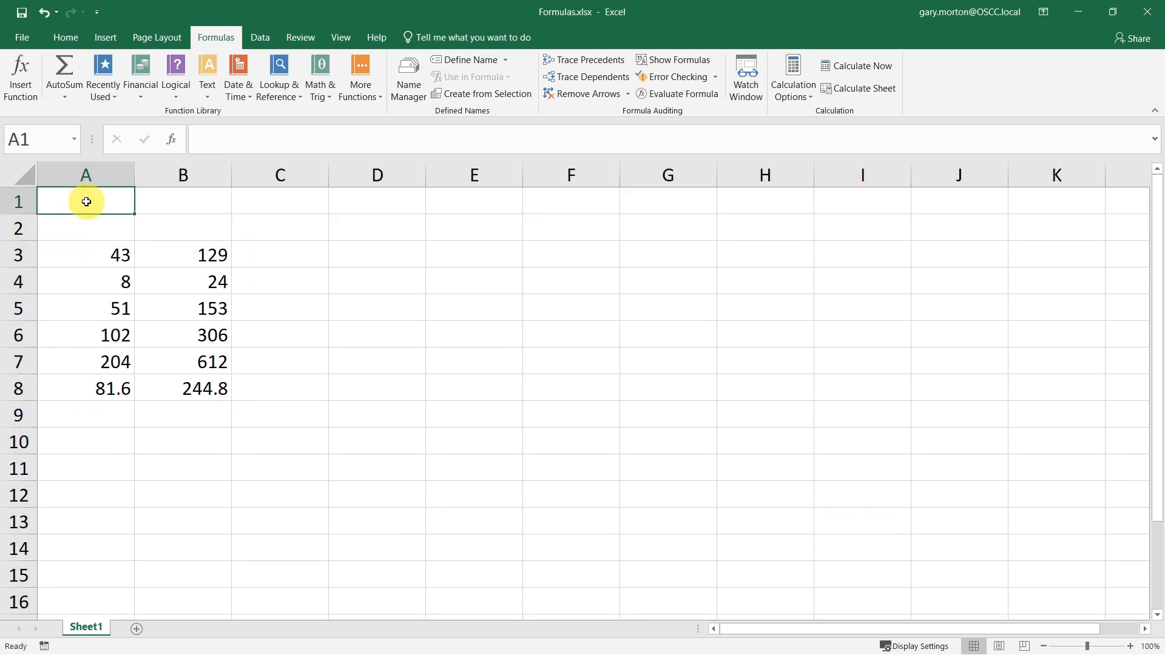
# - Enter the label Multiplier: in A1 and the value 5 in B1
pyautogui.write('Multiplier:')
pyautogui.press('Tab')
pyautogui.write('5')
# - Enter the formula =A3*B1 in cell C3 by pointing at A3 and B1
pyautogui.click(253, 257)
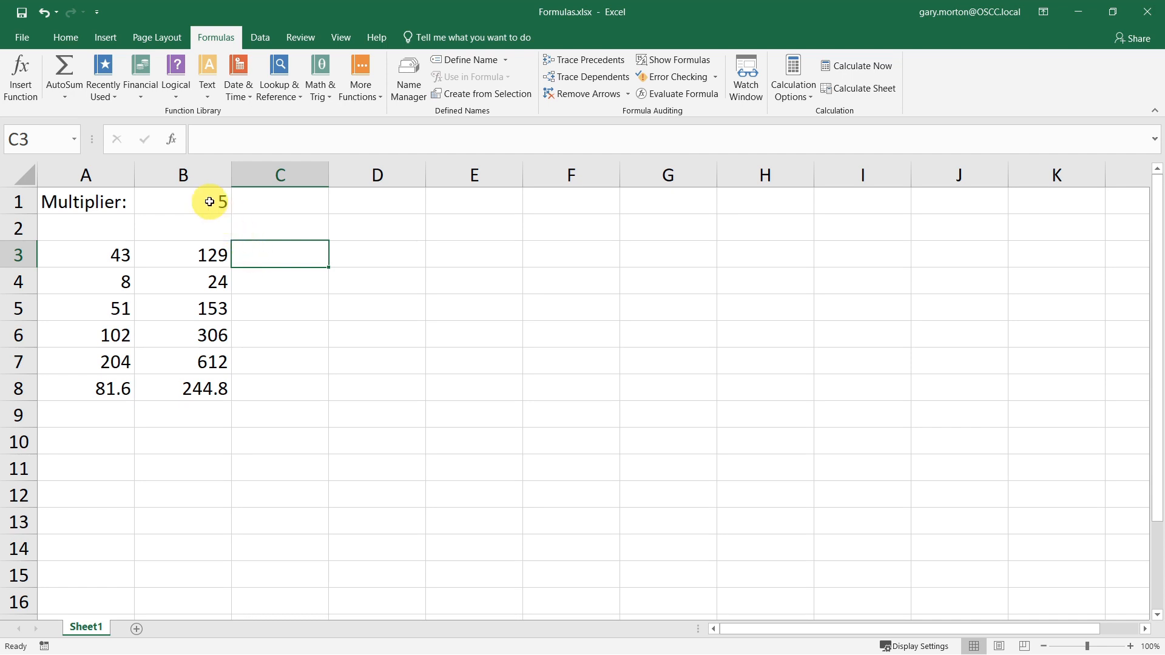
pyautogui.write('=')
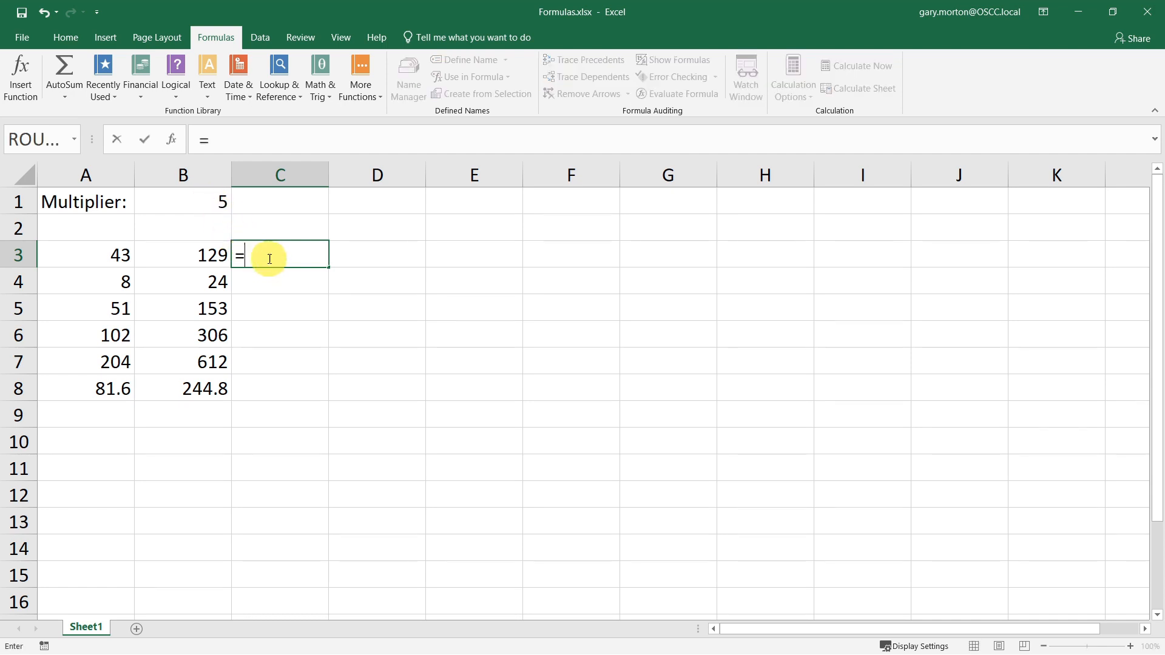
pyautogui.click(111, 257)
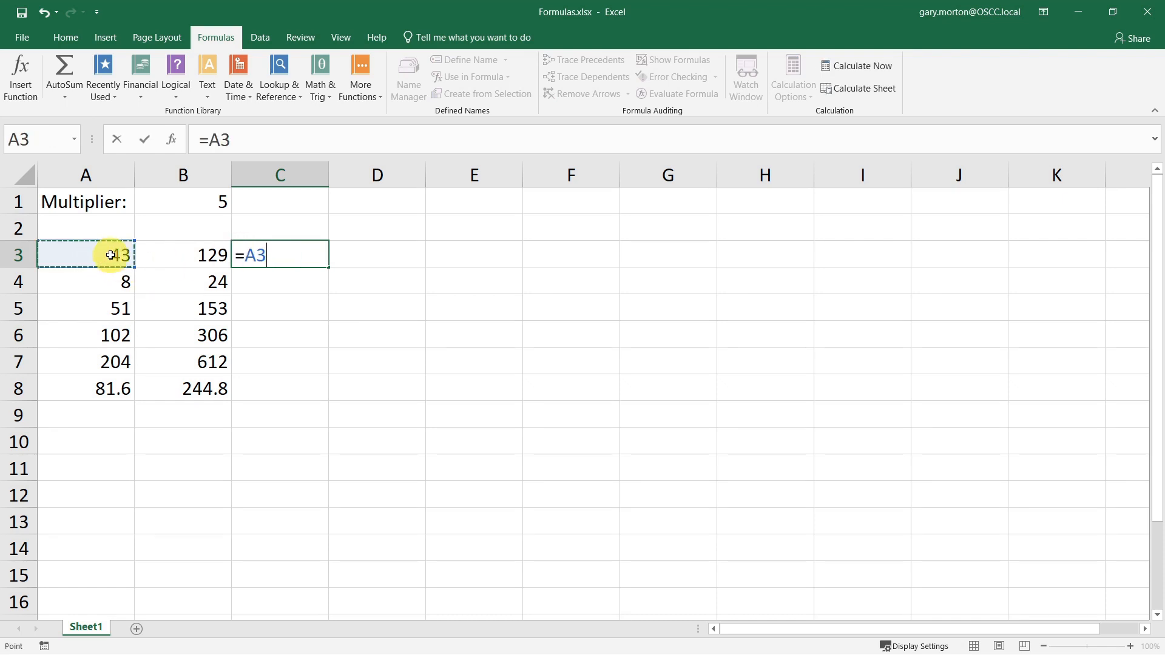
pyautogui.write('*')
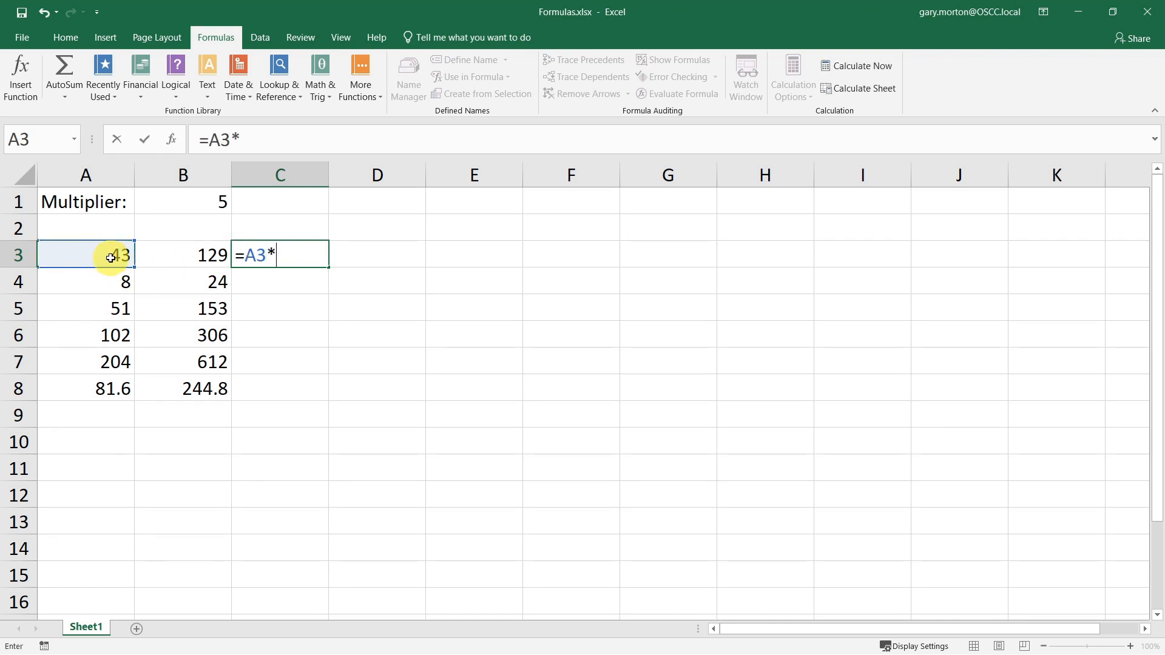
pyautogui.click(197, 201)
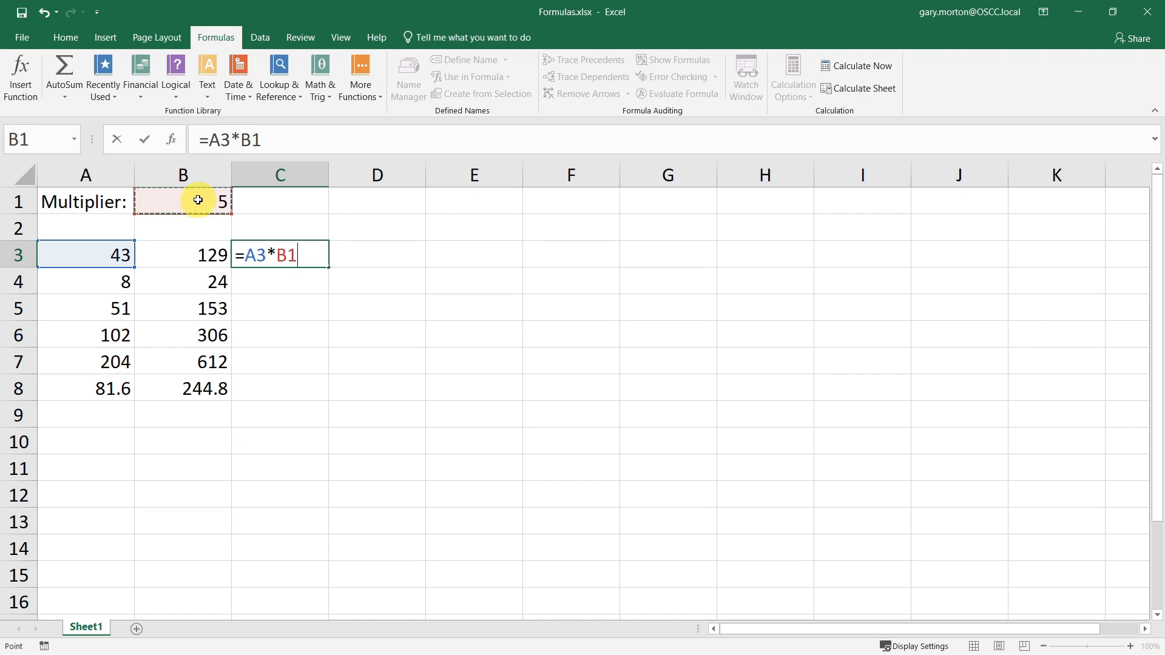
pyautogui.press('Return')
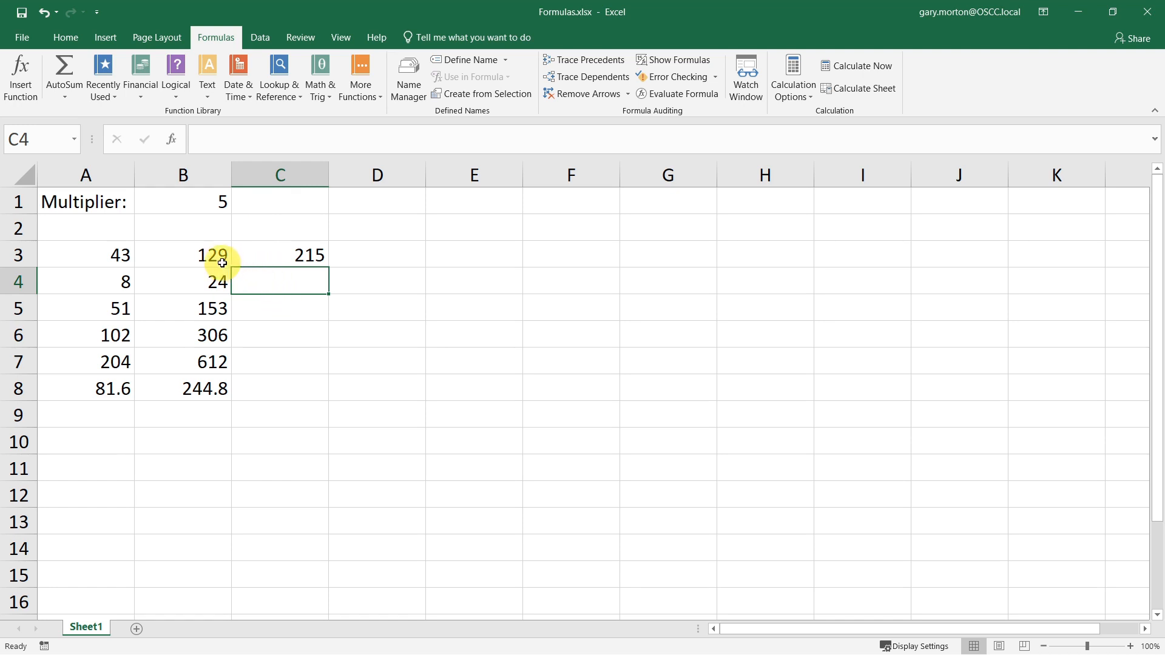
# - Inspect the formulas in the column B cells from B3 to B8
pyautogui.click(216, 255)
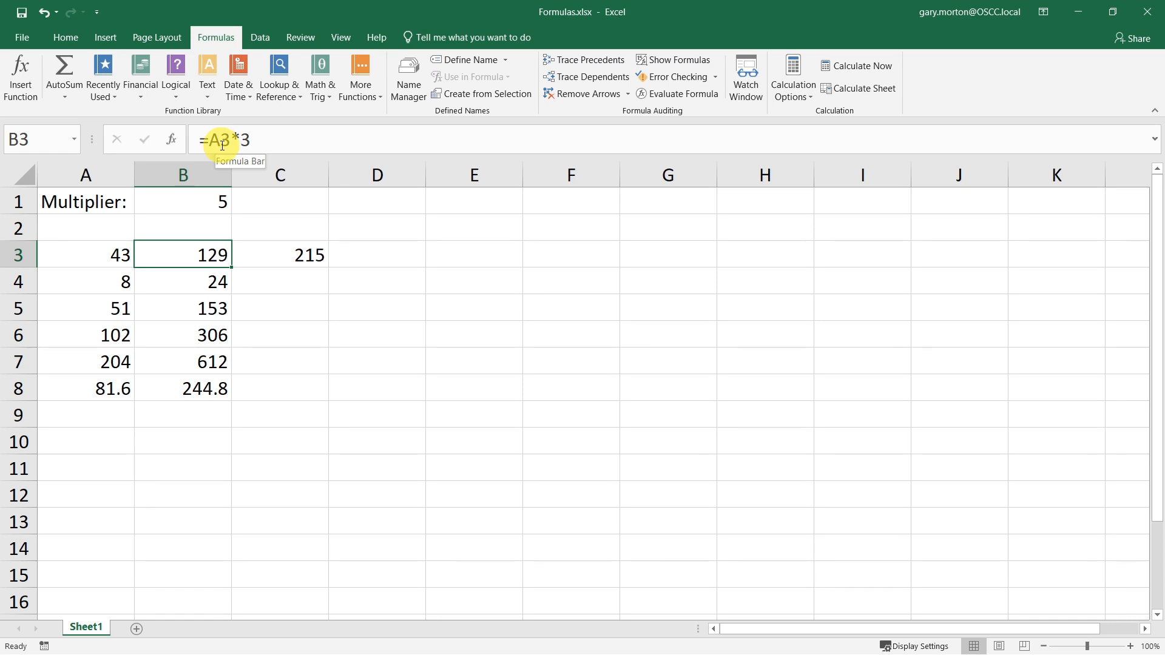
pyautogui.click(218, 282)
pyautogui.click(202, 312)
pyautogui.click(199, 362)
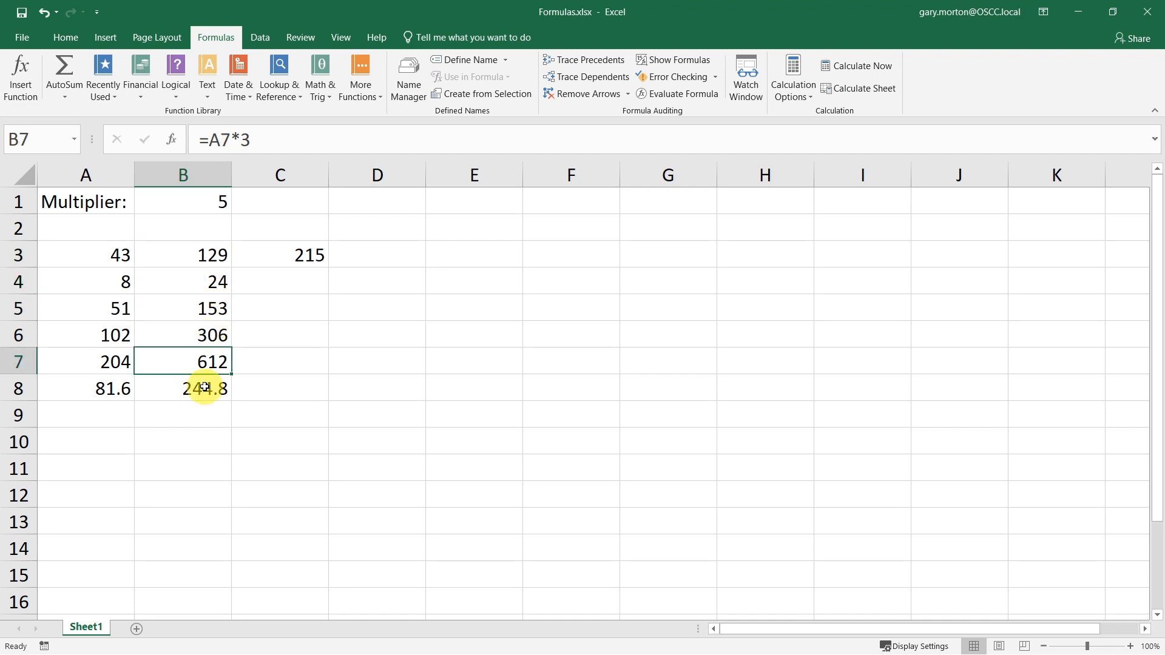
pyautogui.click(196, 386)
pyautogui.click(200, 273)
pyautogui.click(205, 305)
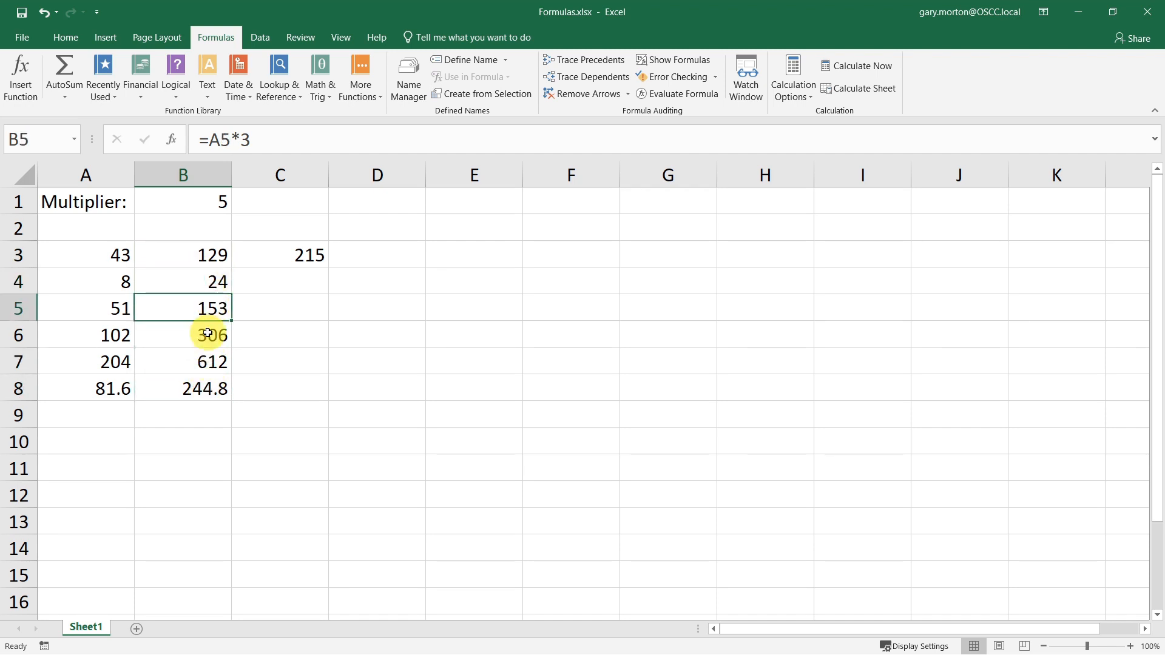
pyautogui.click(206, 333)
pyautogui.click(199, 364)
pyautogui.click(194, 386)
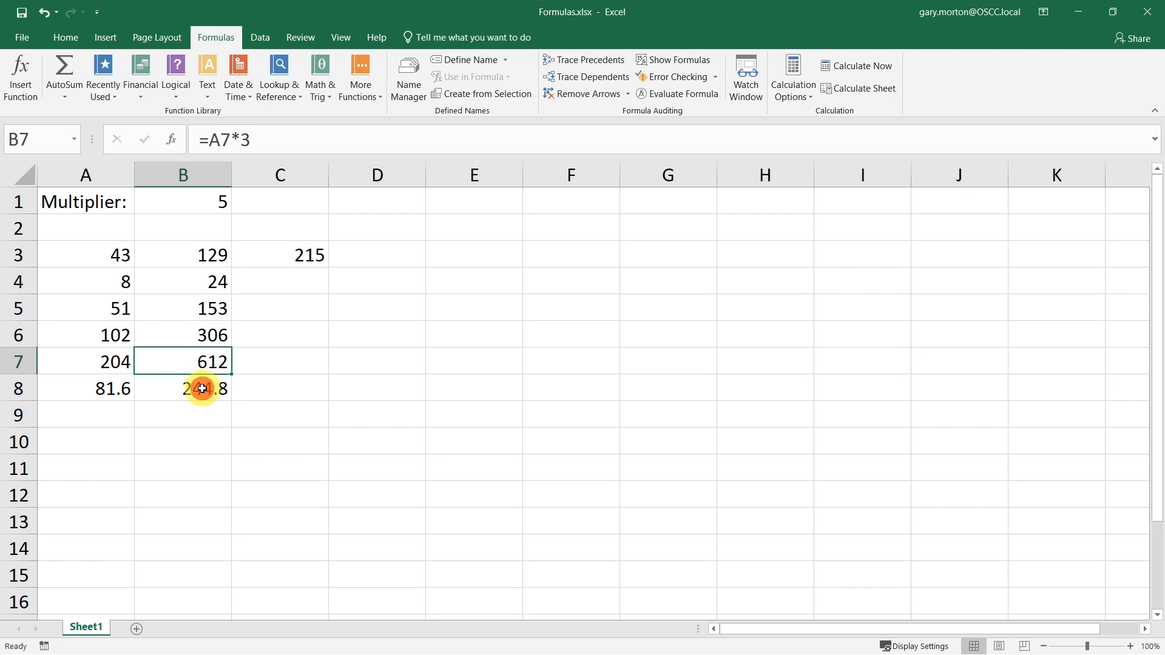
pyautogui.click(204, 256)
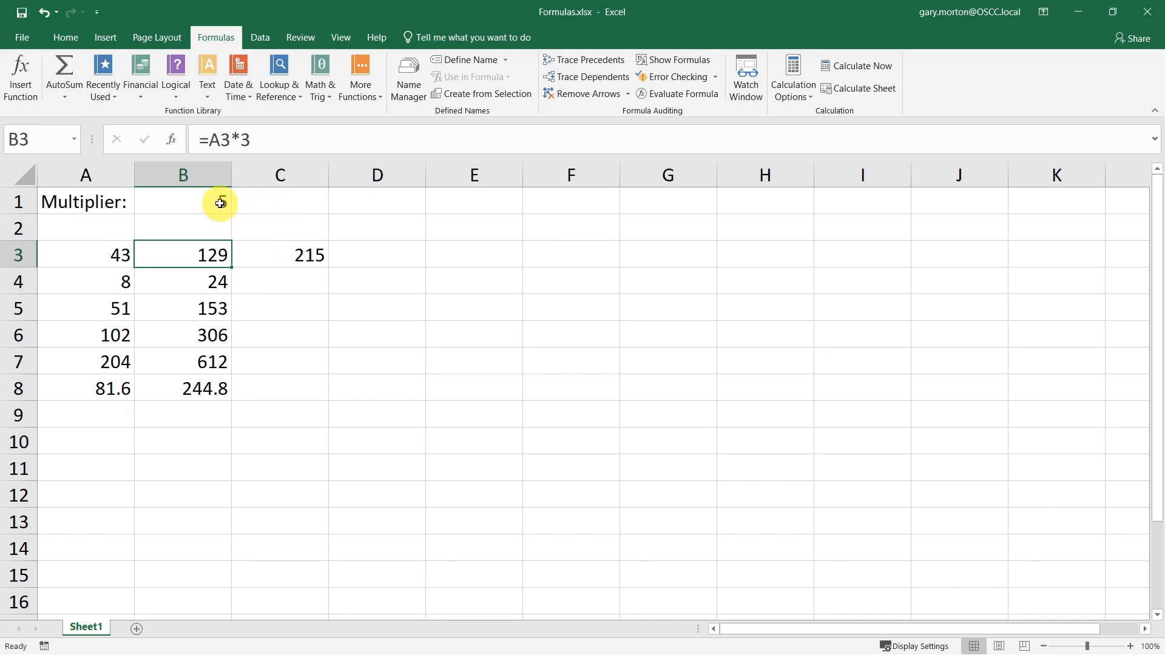
# - Change C3's formula to =A3*B$1 and fill it down through C8
pyautogui.click(291, 251)
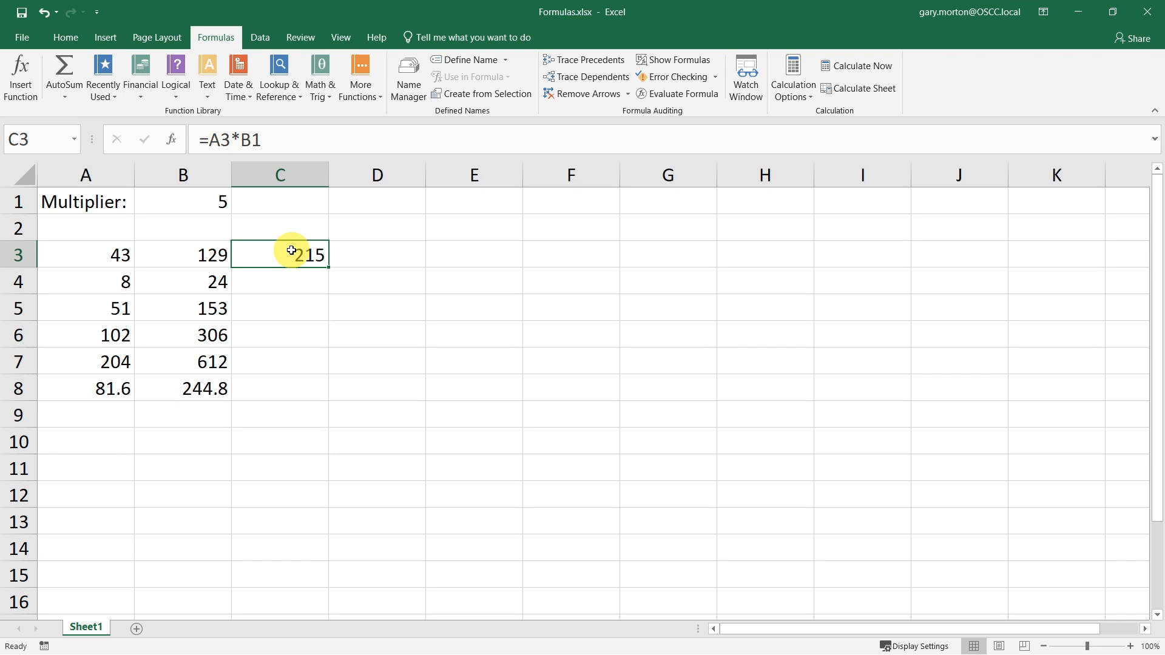
pyautogui.click(251, 139)
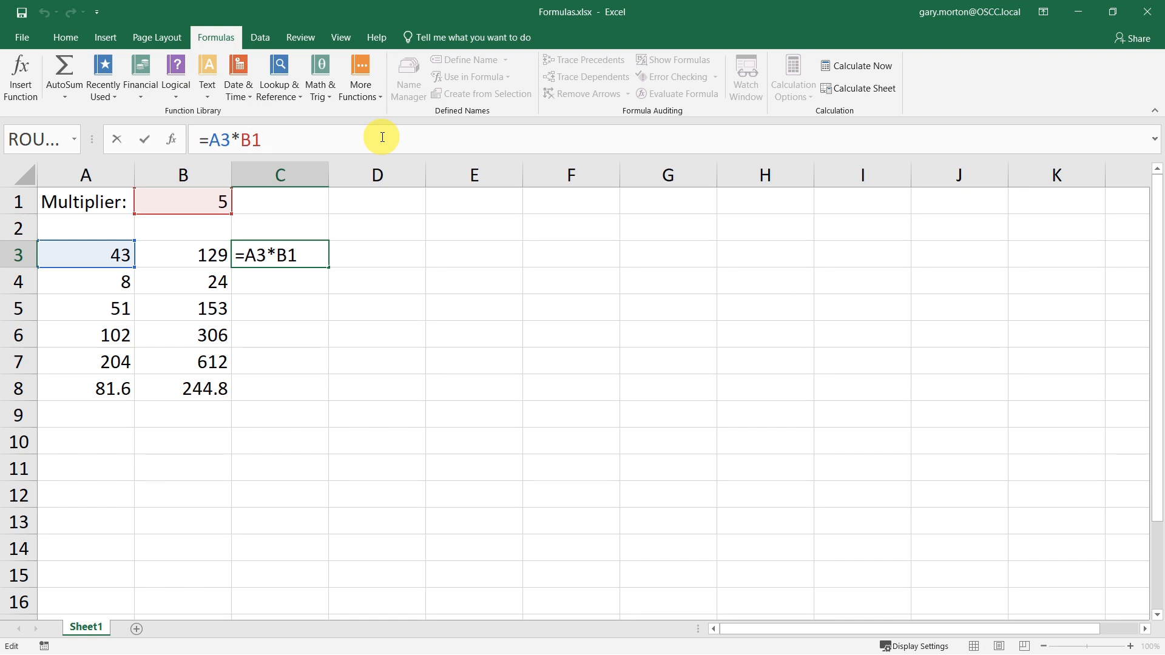
pyautogui.write('$')
pyautogui.hotkey('ctrl', 'Return')
pyautogui.moveTo(327, 265); pyautogui.dragTo(302, 415)
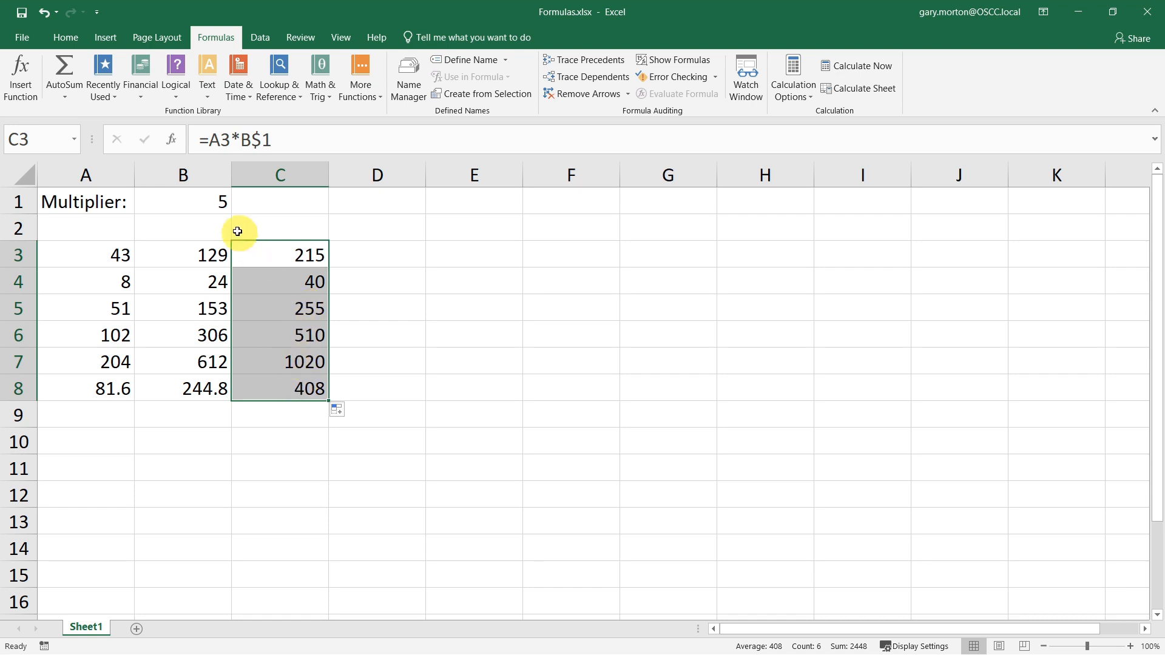
# - Change the multiplier in B1 to 4
pyautogui.click(211, 203)
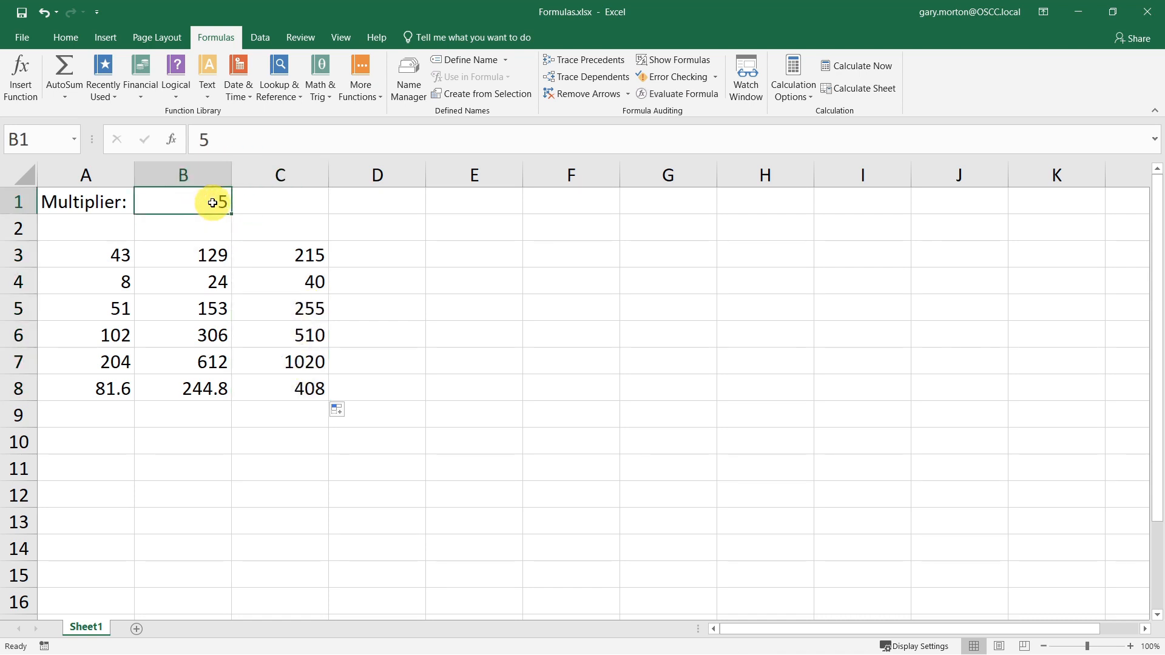
pyautogui.write('4')
pyautogui.press('Return')
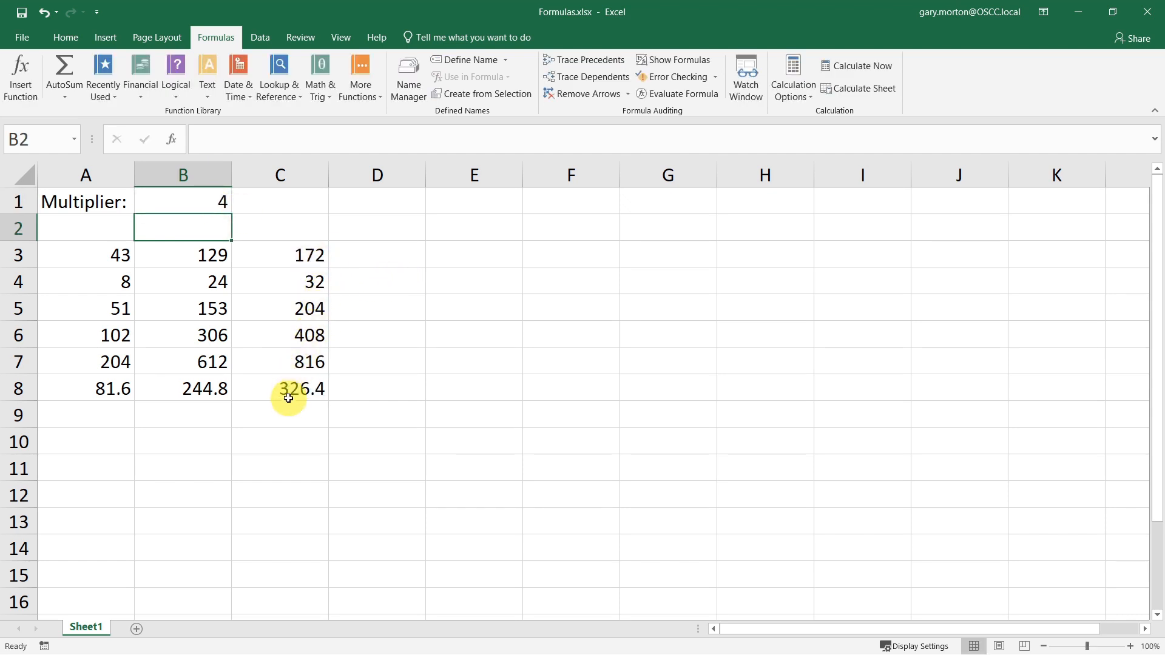
# - Fill the column C formulas right into D3:D8
pyautogui.click(286, 254)
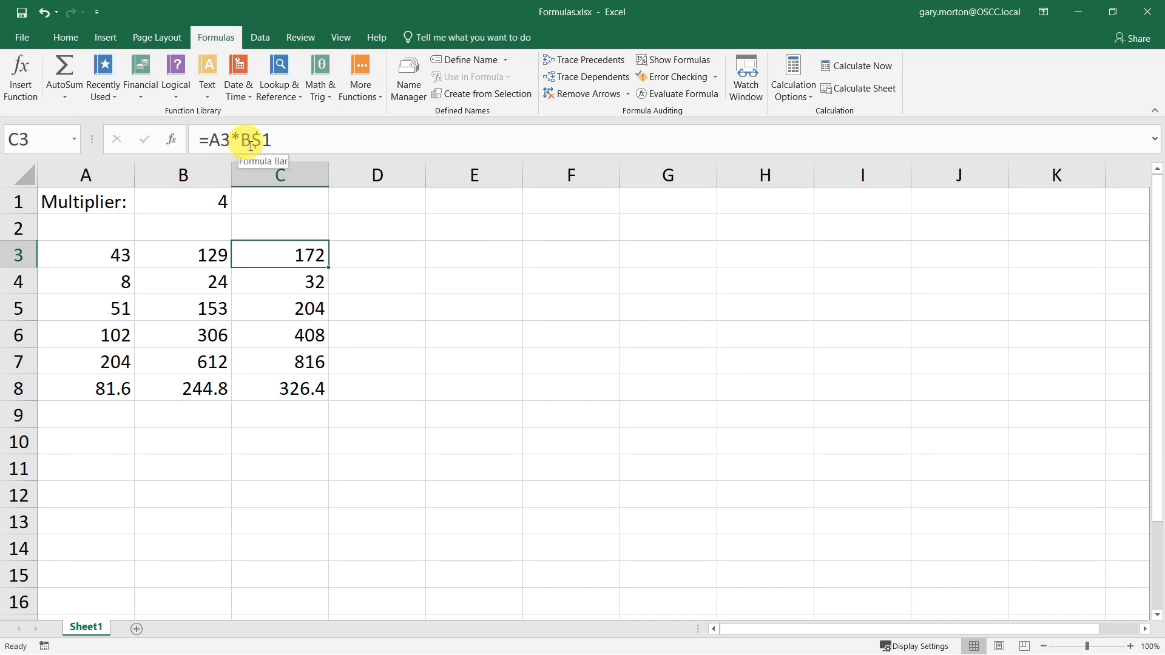
pyautogui.click(368, 387)
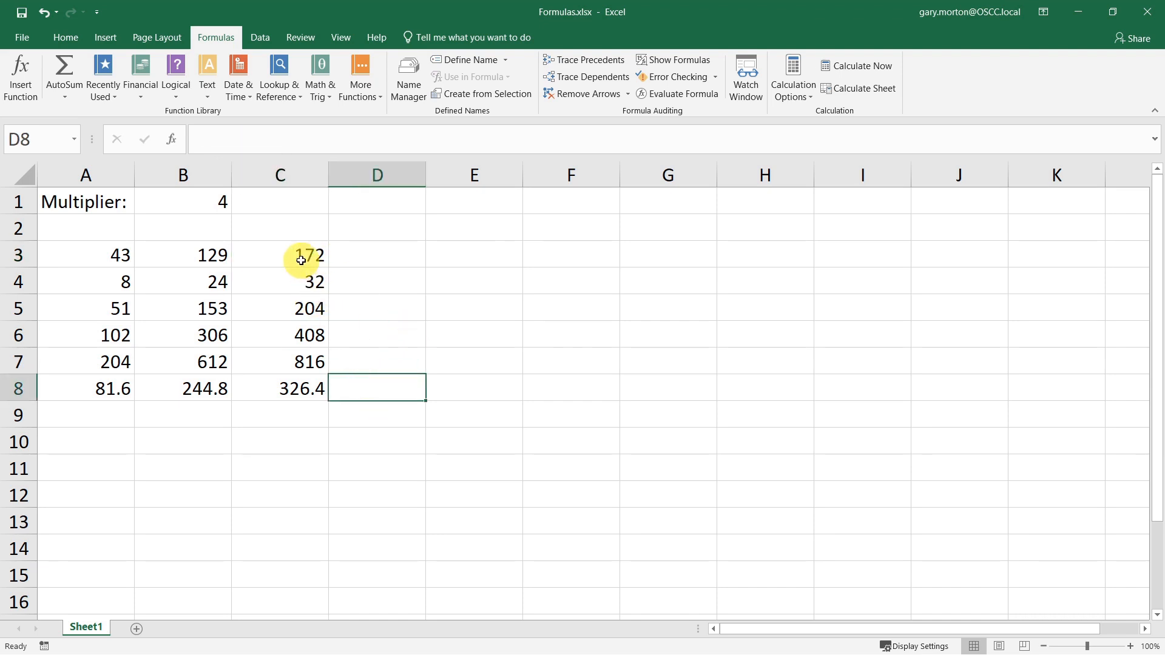
pyautogui.moveTo(306, 255); pyautogui.dragTo(417, 408)
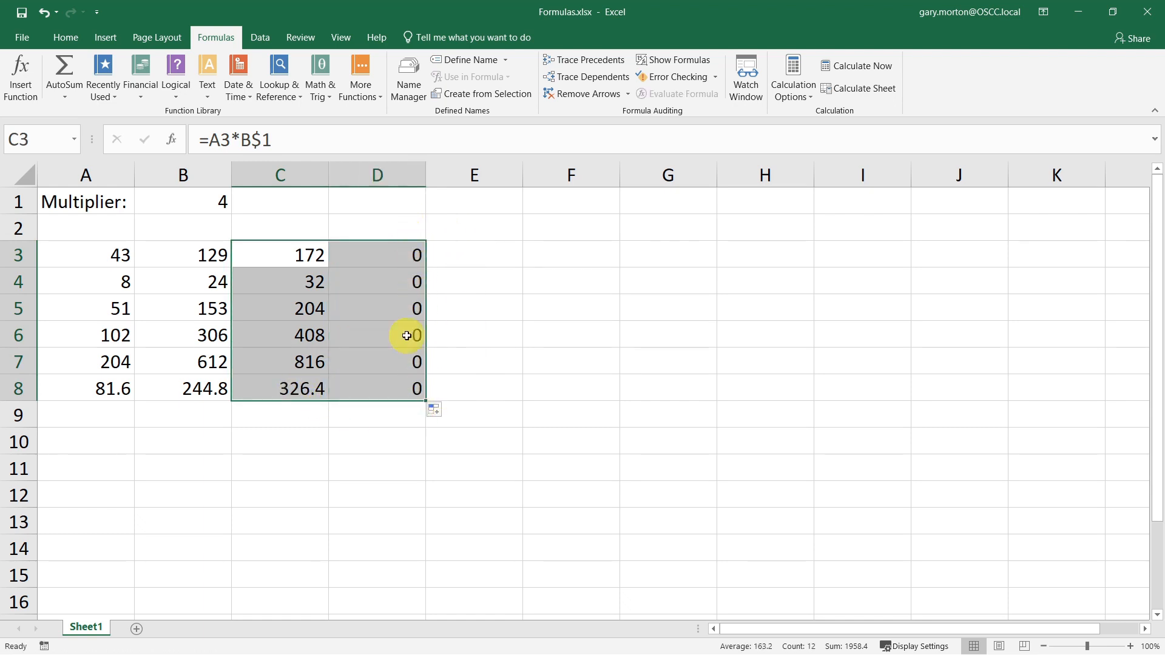
# - Enter 2 in cell C1 as a second multiplier
pyautogui.click(395, 251)
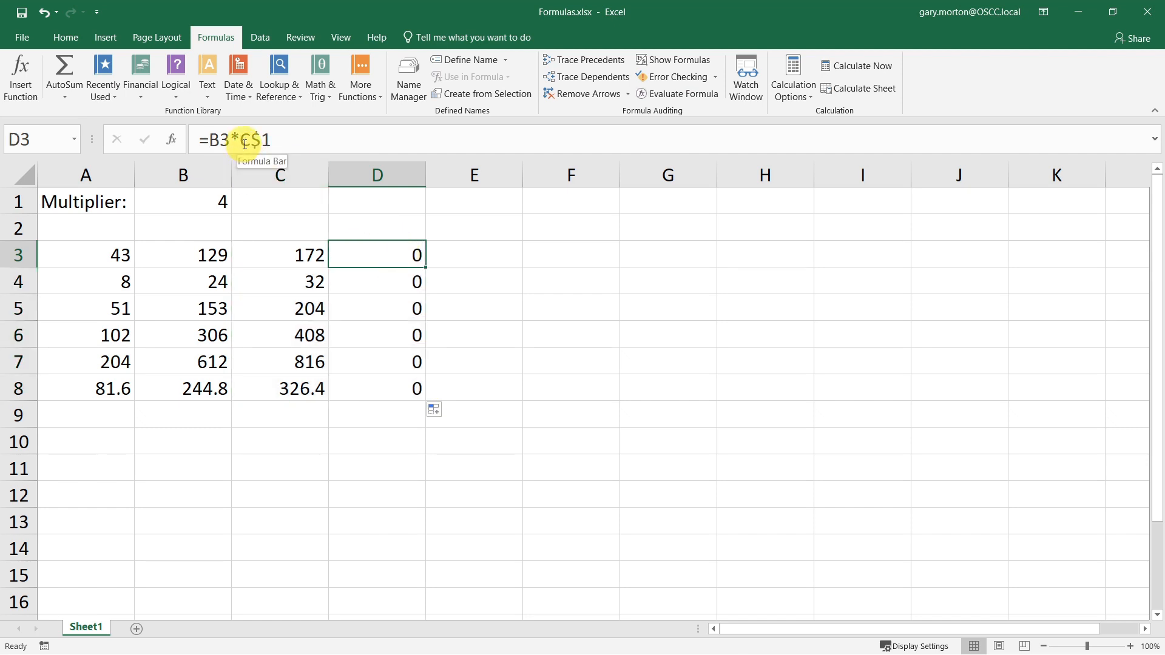
pyautogui.click(286, 210)
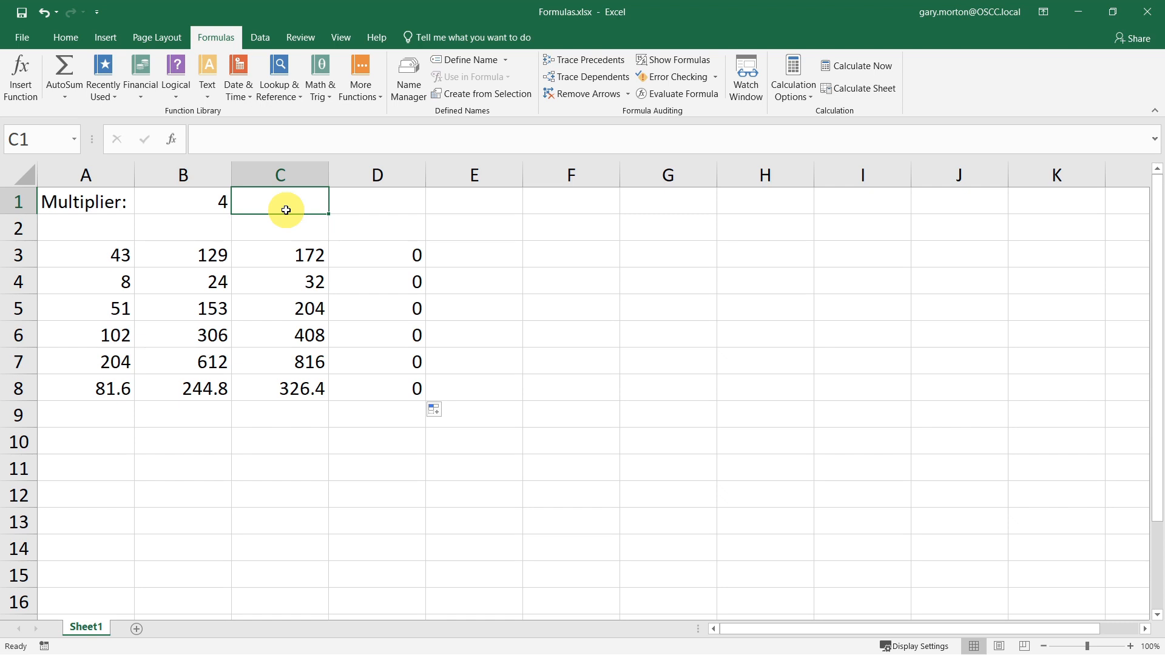
pyautogui.write('2')
pyautogui.press('Return')
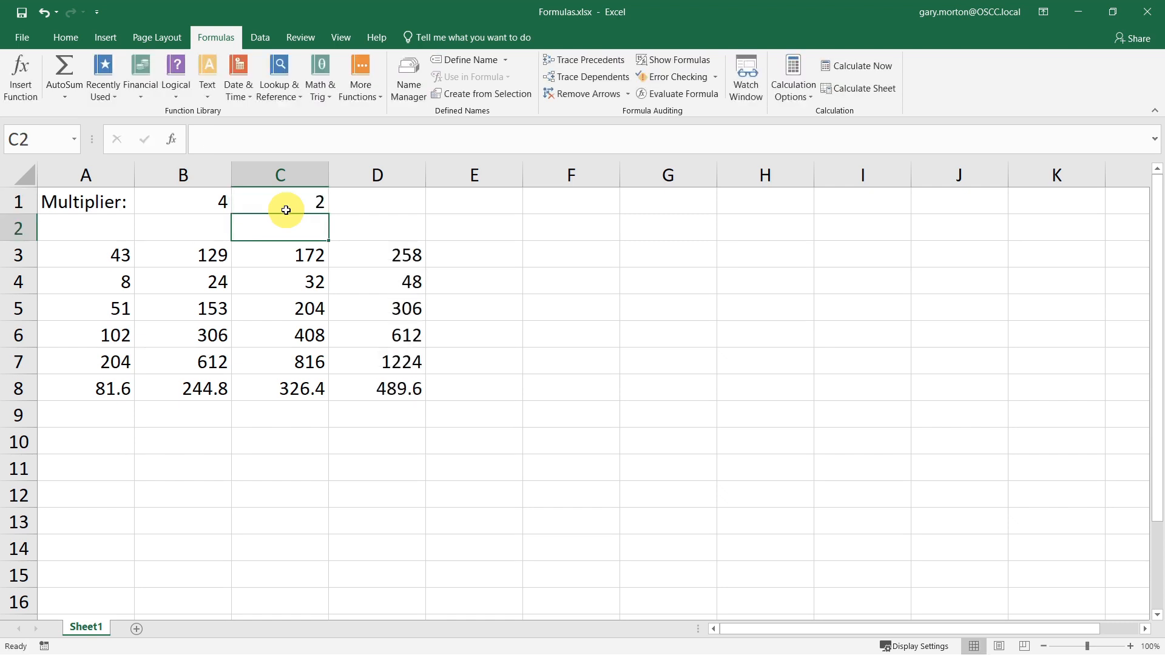
# - Change C3's formula to =A3*$B$1 and fill it across C3:D8
pyautogui.click(401, 252)
pyautogui.click(296, 256)
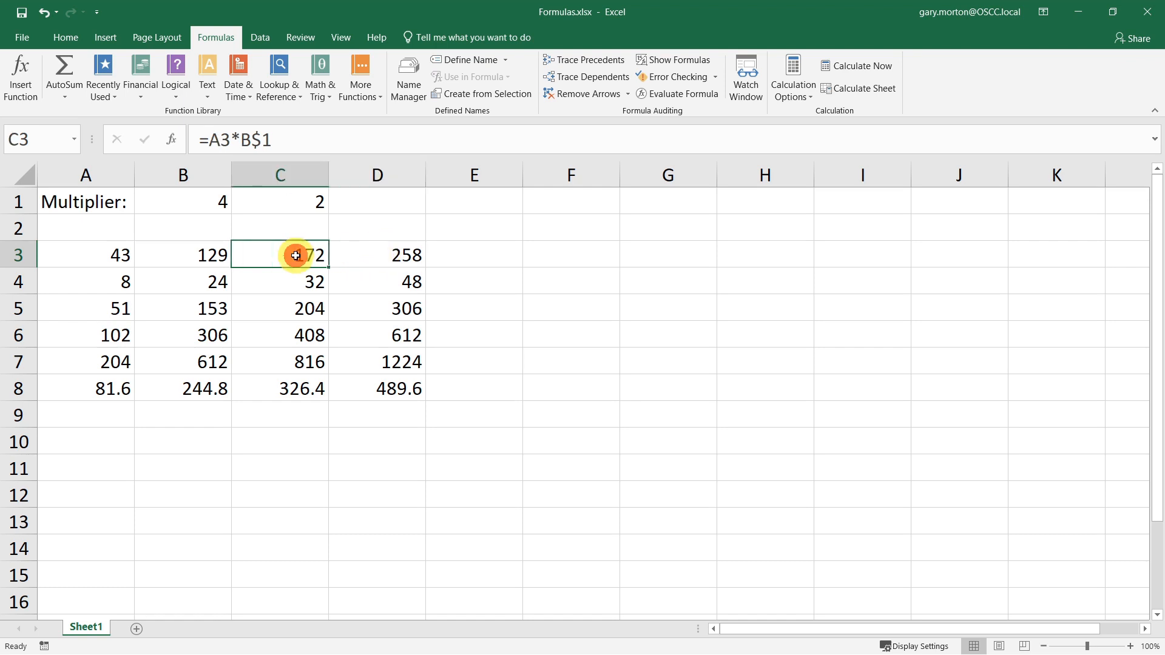
pyautogui.click(241, 141)
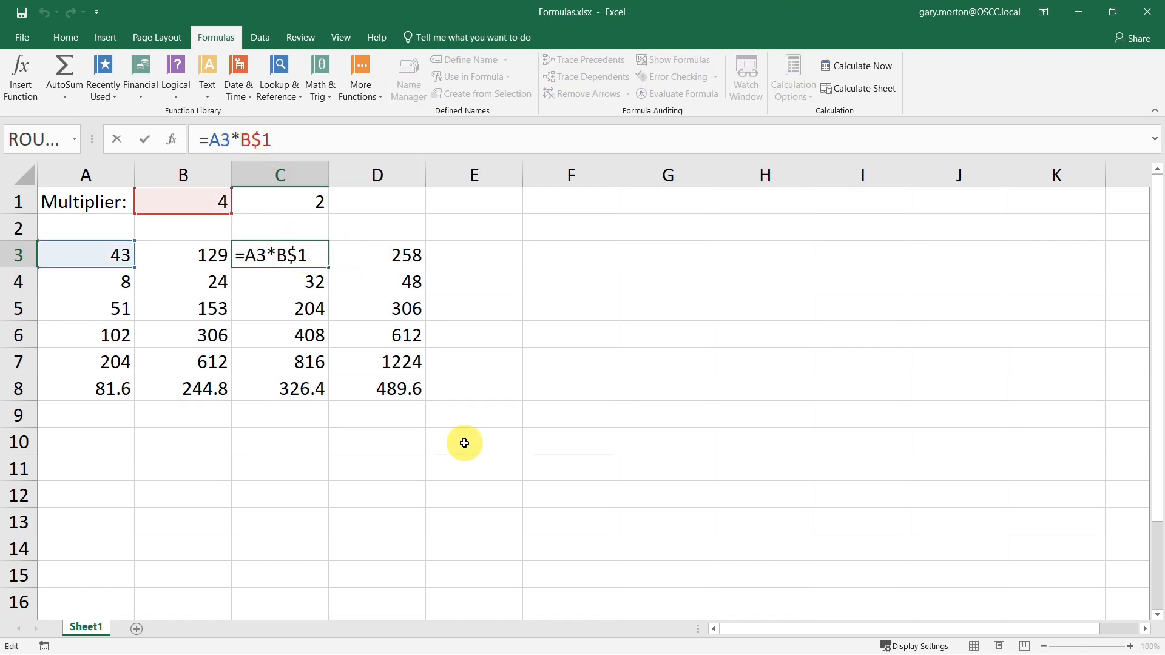
pyautogui.write('$')
pyautogui.press('Return')
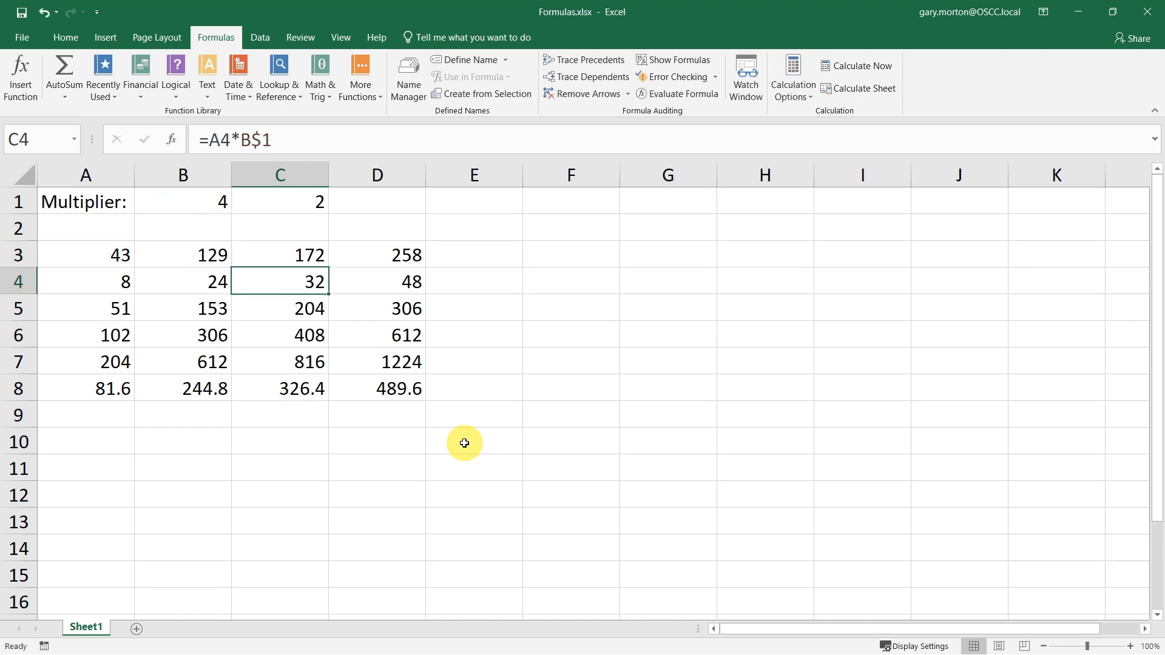
pyautogui.press('Up')
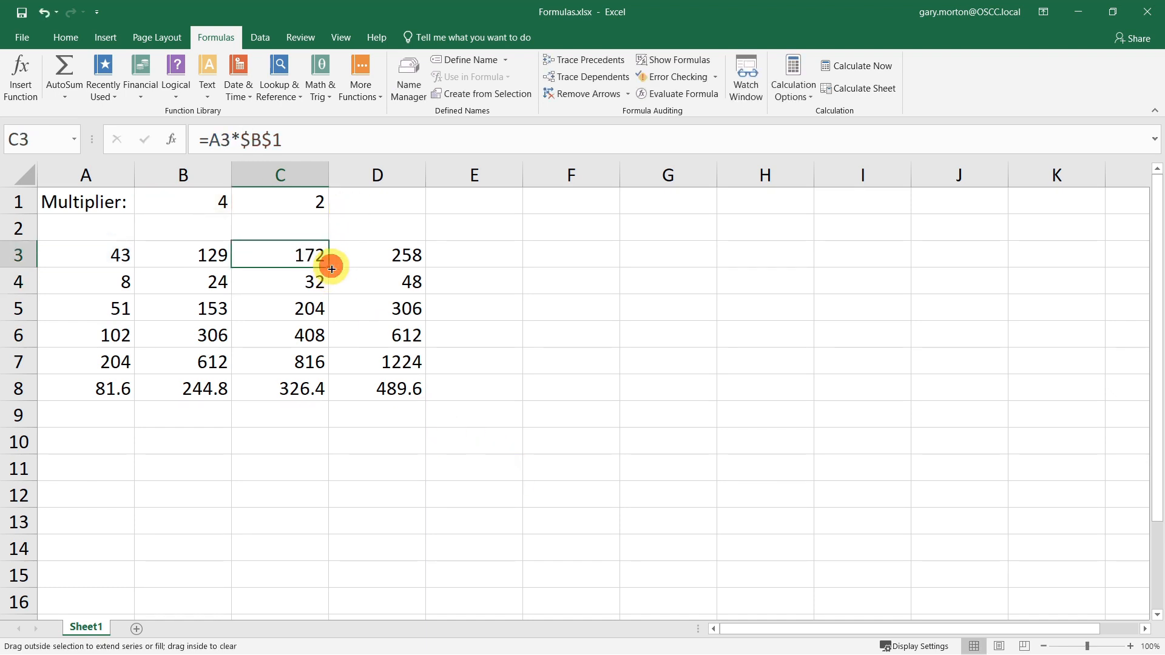
pyautogui.moveTo(332, 269); pyautogui.dragTo(416, 416)
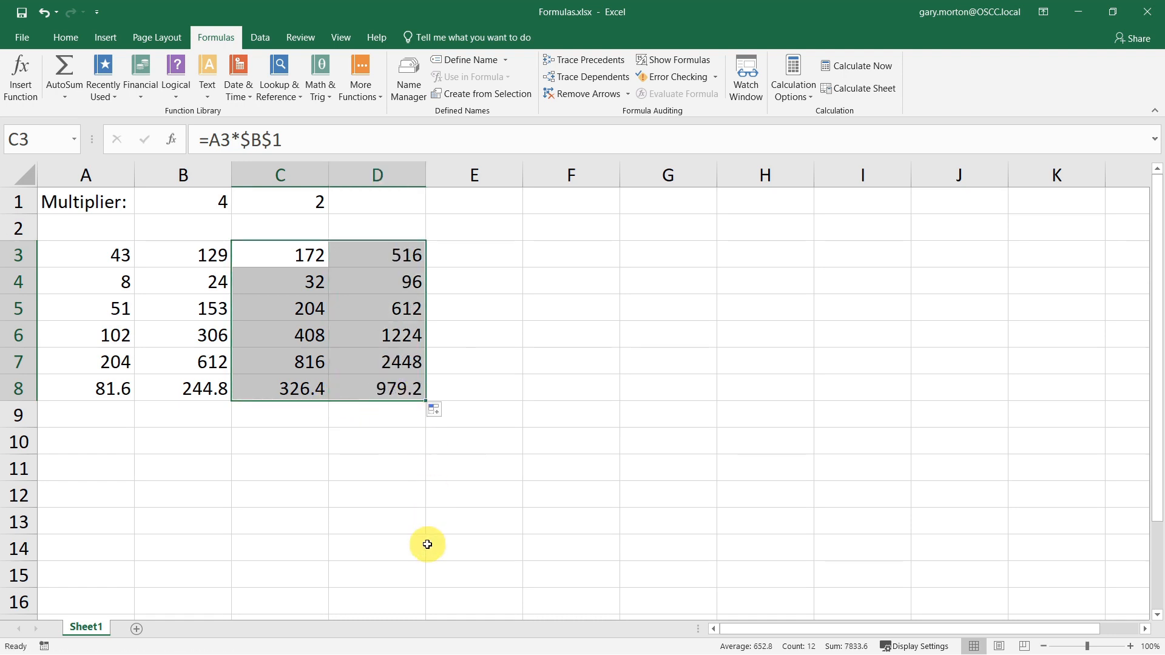
# - Inspect the formulas in the column C and D cells
pyautogui.click(401, 254)
pyautogui.click(295, 256)
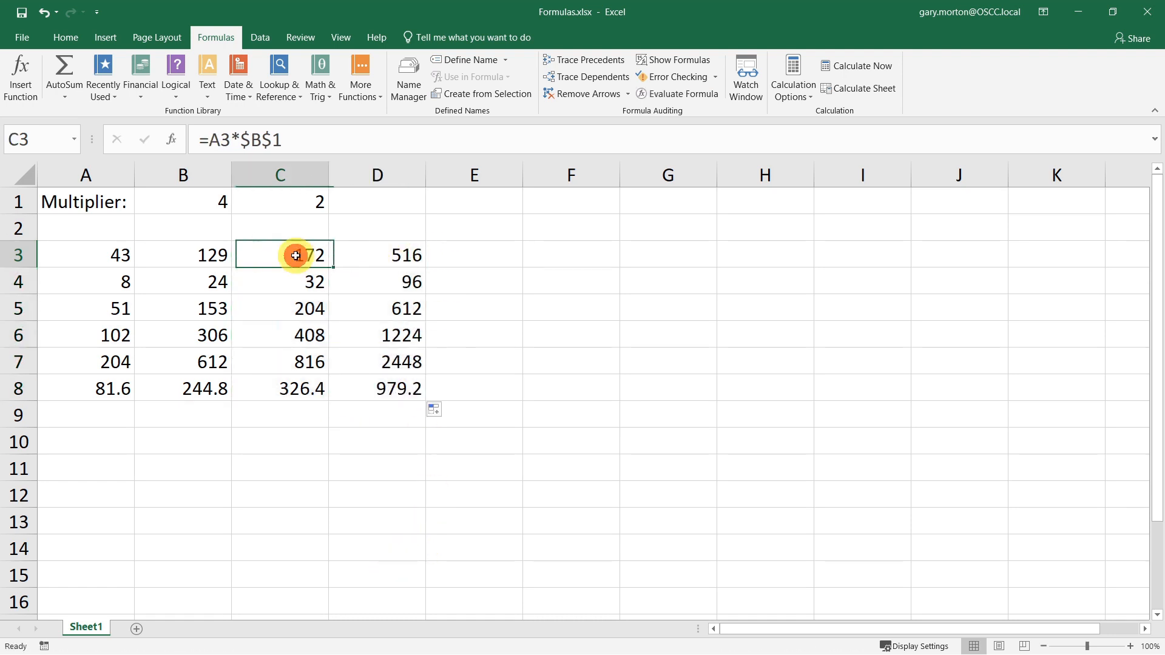
pyautogui.click(281, 284)
pyautogui.click(281, 311)
pyautogui.click(372, 310)
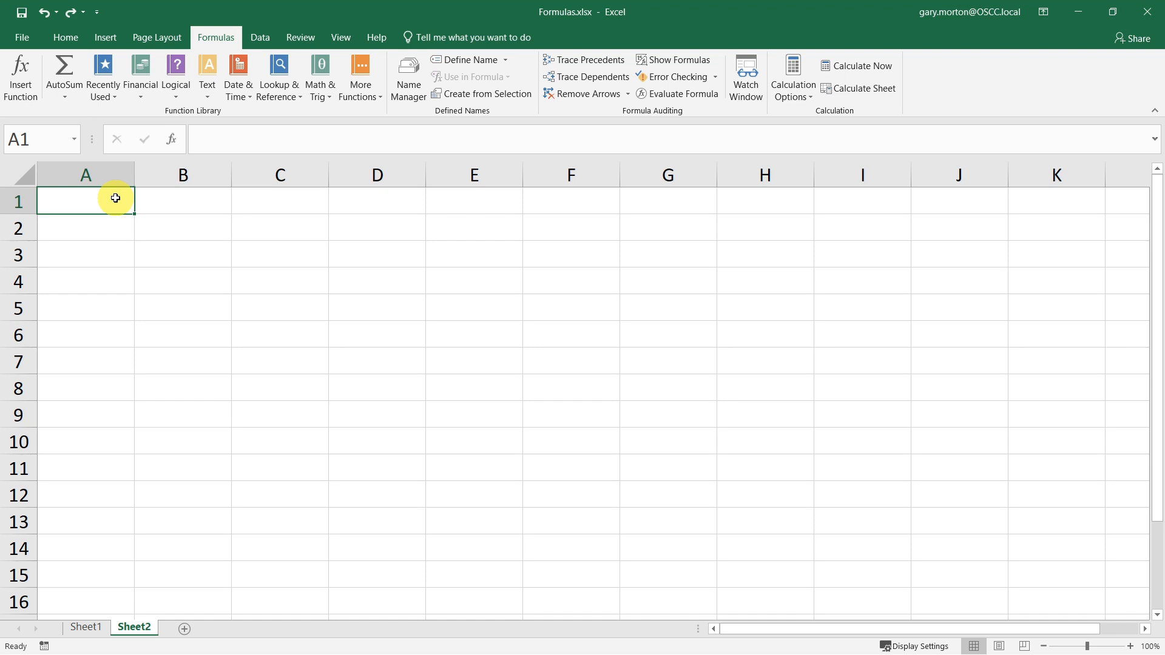
# - Enter Hello in A1 and a first name in B1 on Sheet2
pyautogui.write('Hello')
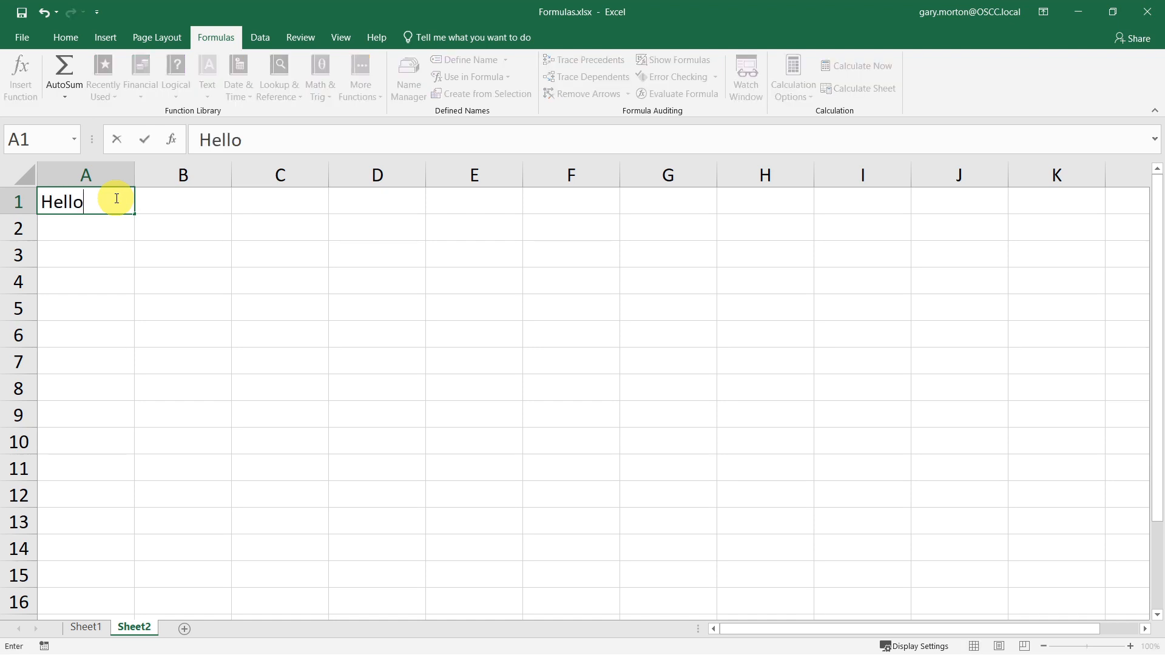
pyautogui.press('Tab')
pyautogui.write('Joe')
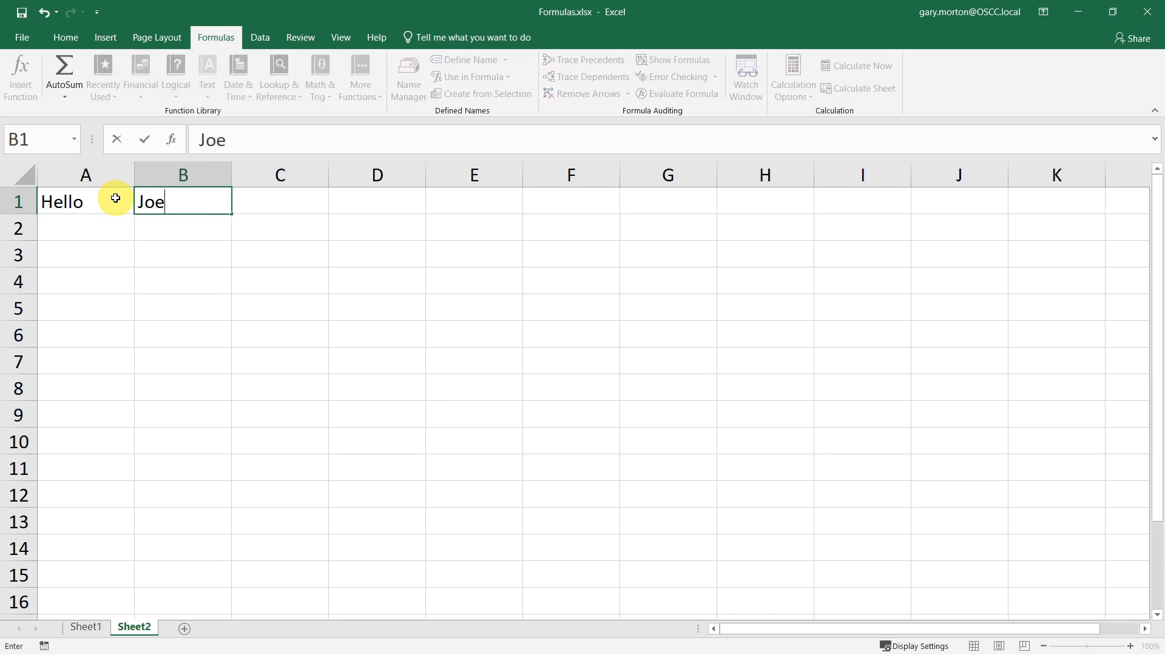
pyautogui.press('Tab')
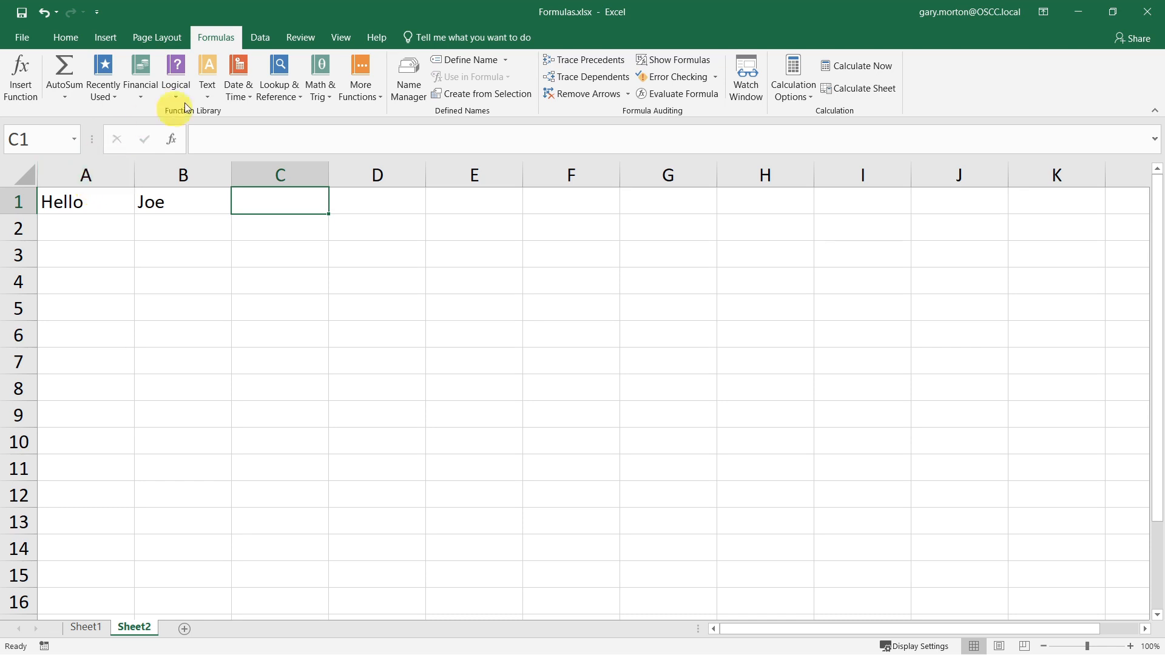
# - Insert a CONCAT formula in C1 joining cells A1 and B1
pyautogui.click(212, 97)
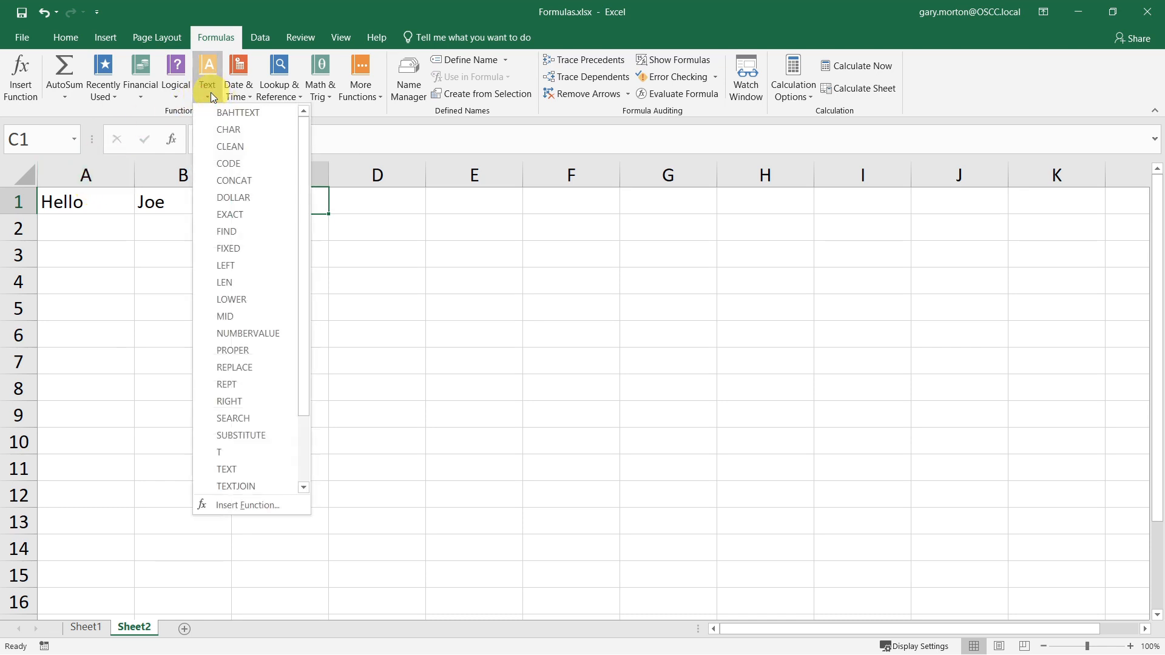
pyautogui.click(270, 180)
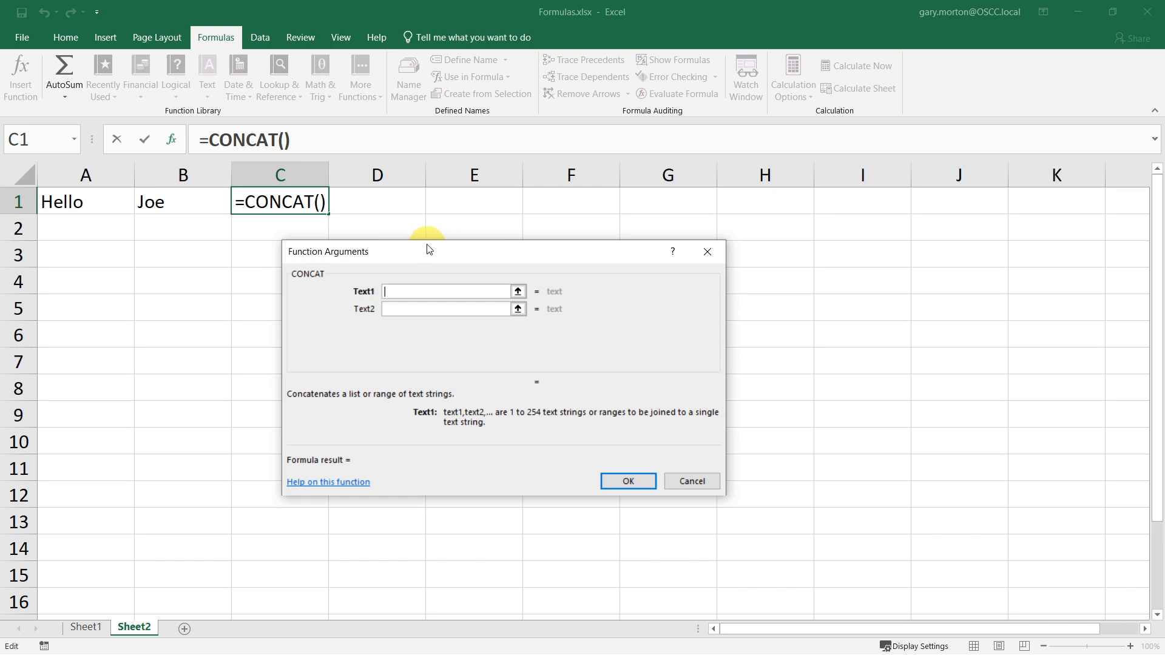
pyautogui.click(82, 201)
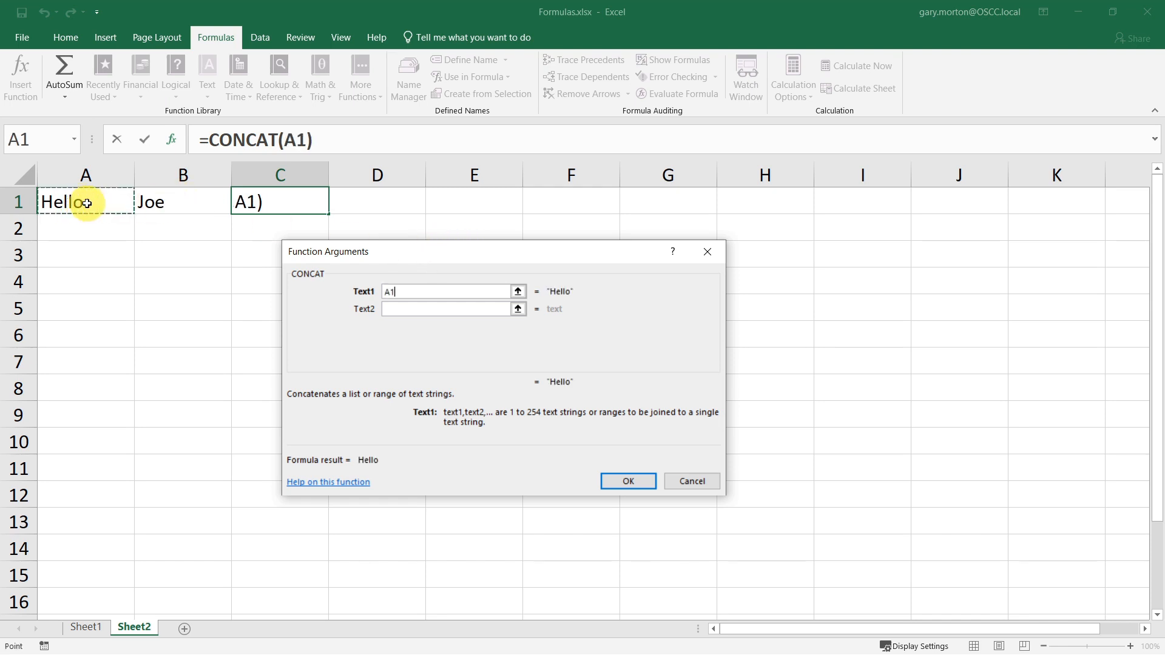
pyautogui.click(430, 309)
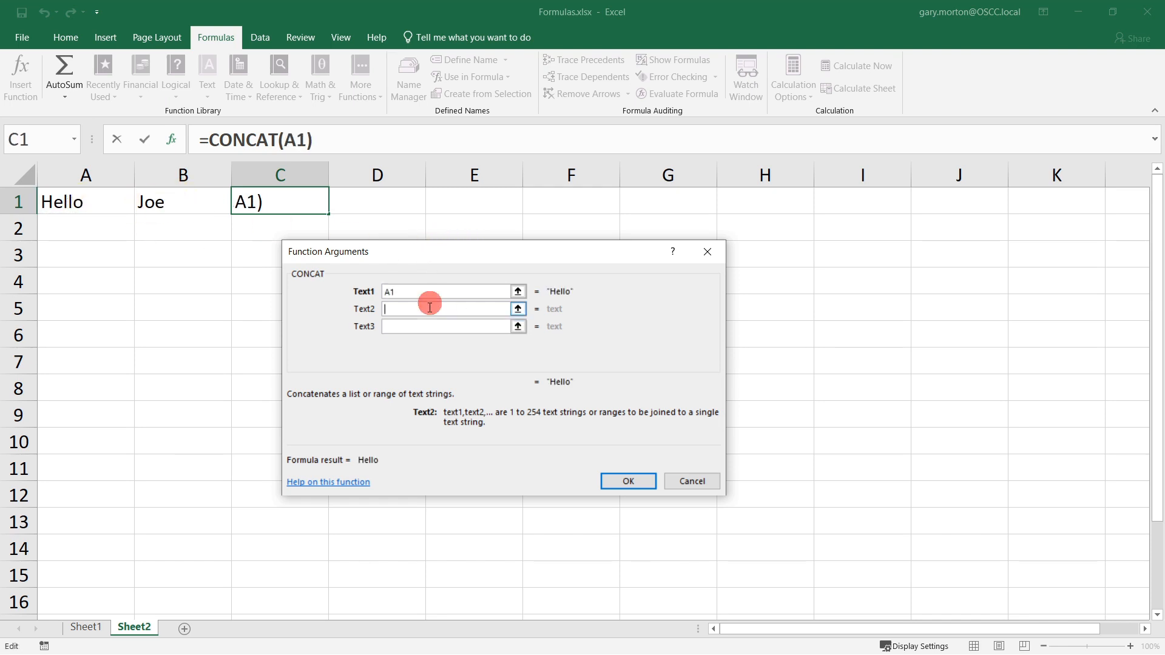
pyautogui.click(183, 212)
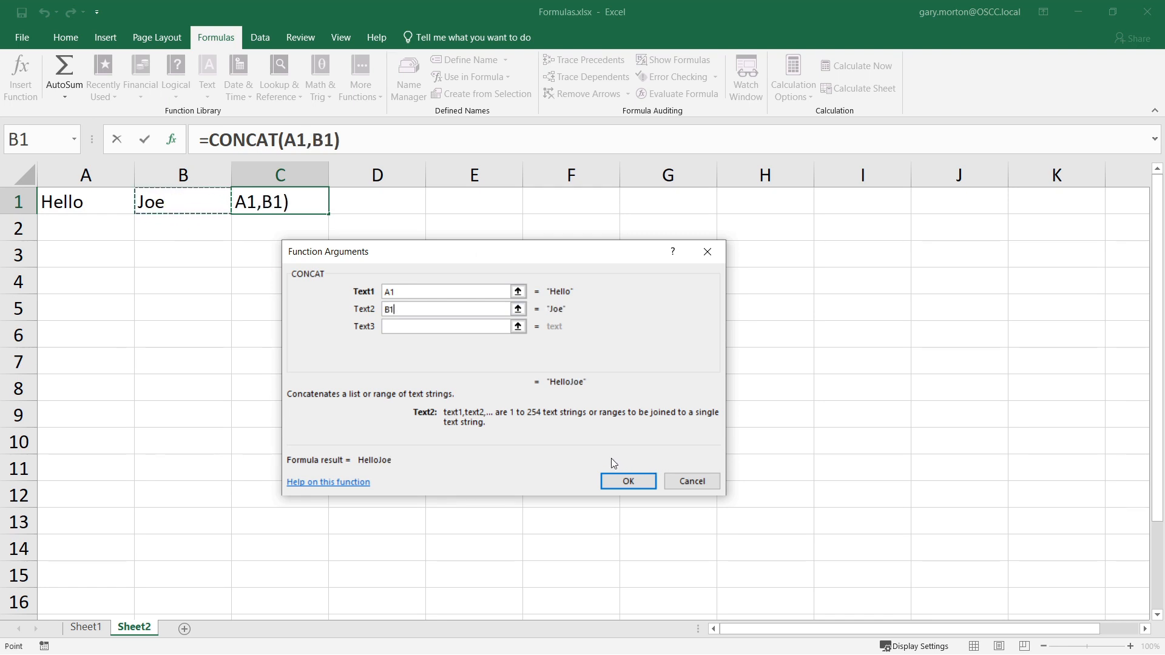
pyautogui.press('Return')
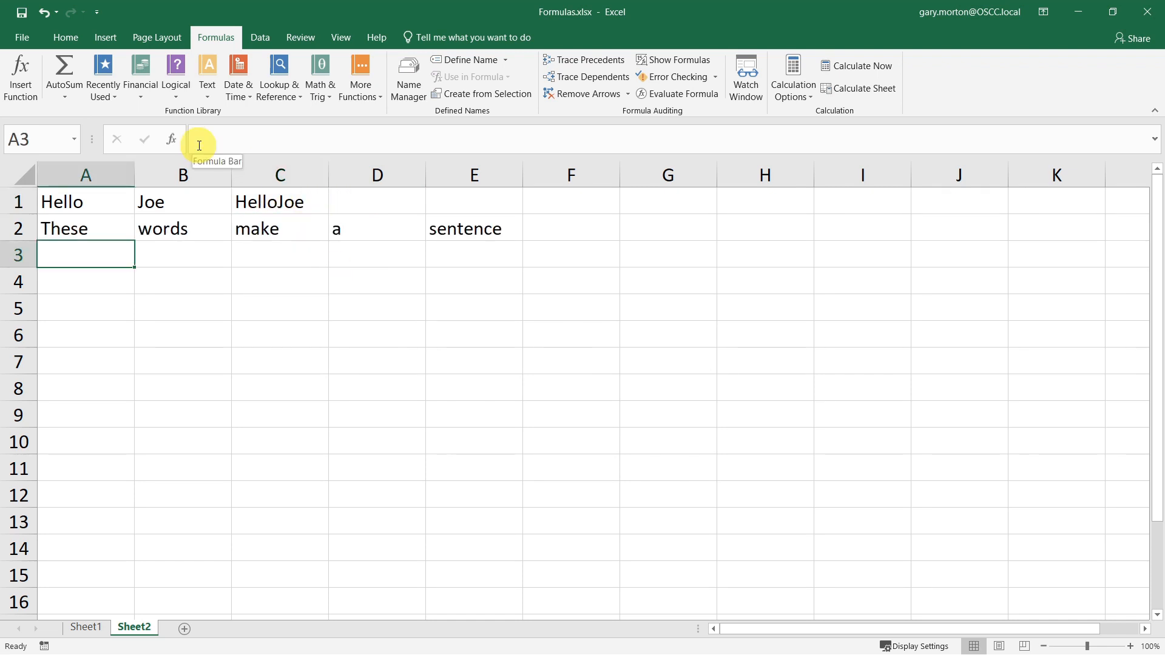
# - Enter =CONCAT(A2:E2) in A3 to join the row 2 words, and check its formula
pyautogui.write('=conca')
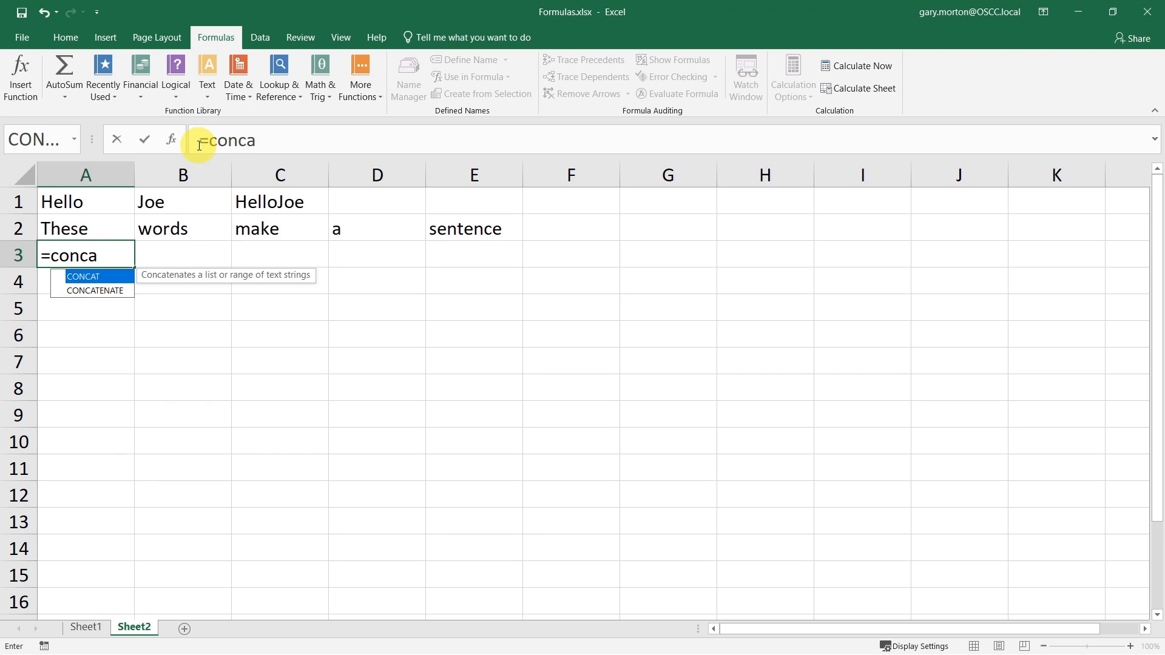
pyautogui.press('Tab')
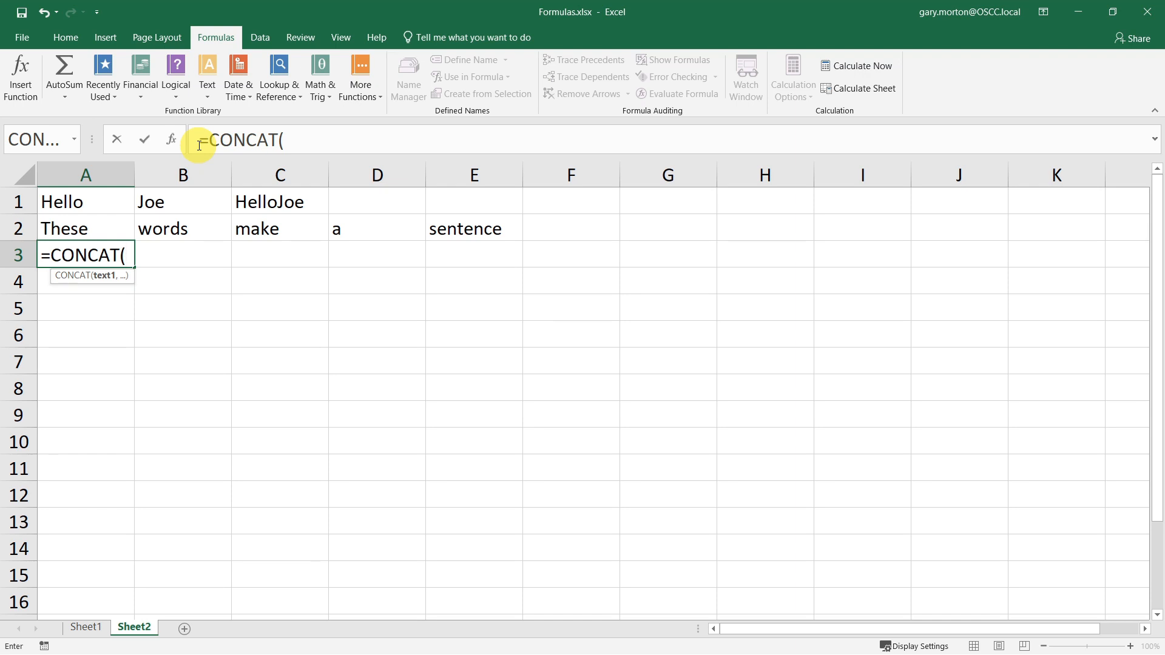
pyautogui.moveTo(465, 229); pyautogui.dragTo(99, 219)
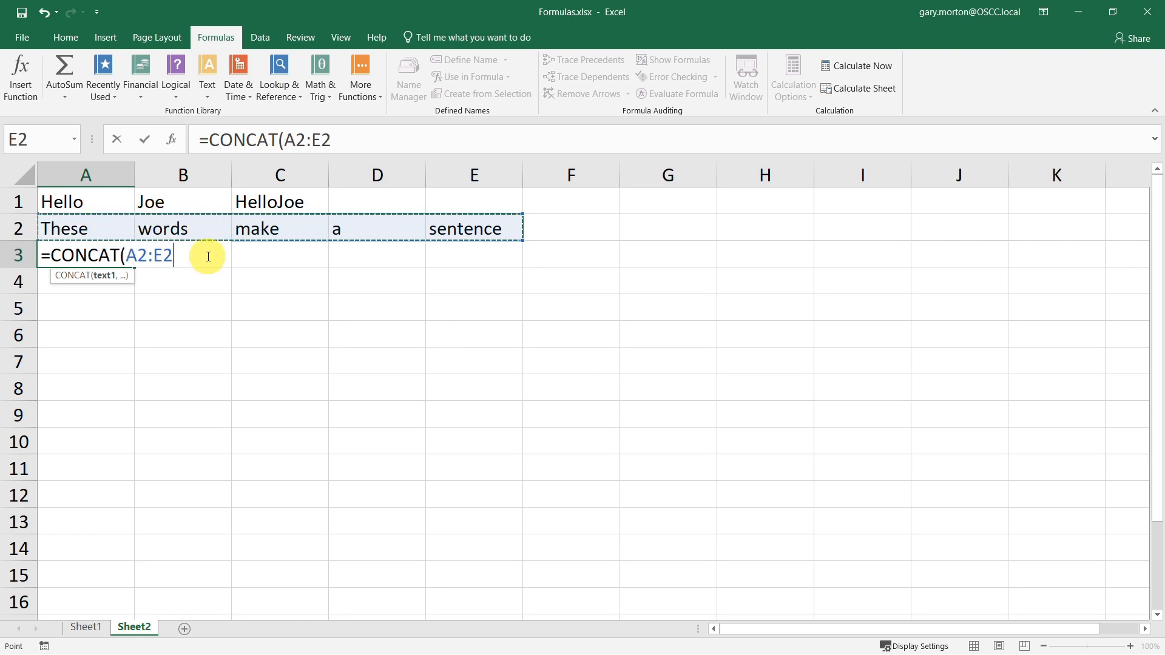
pyautogui.press('Return')
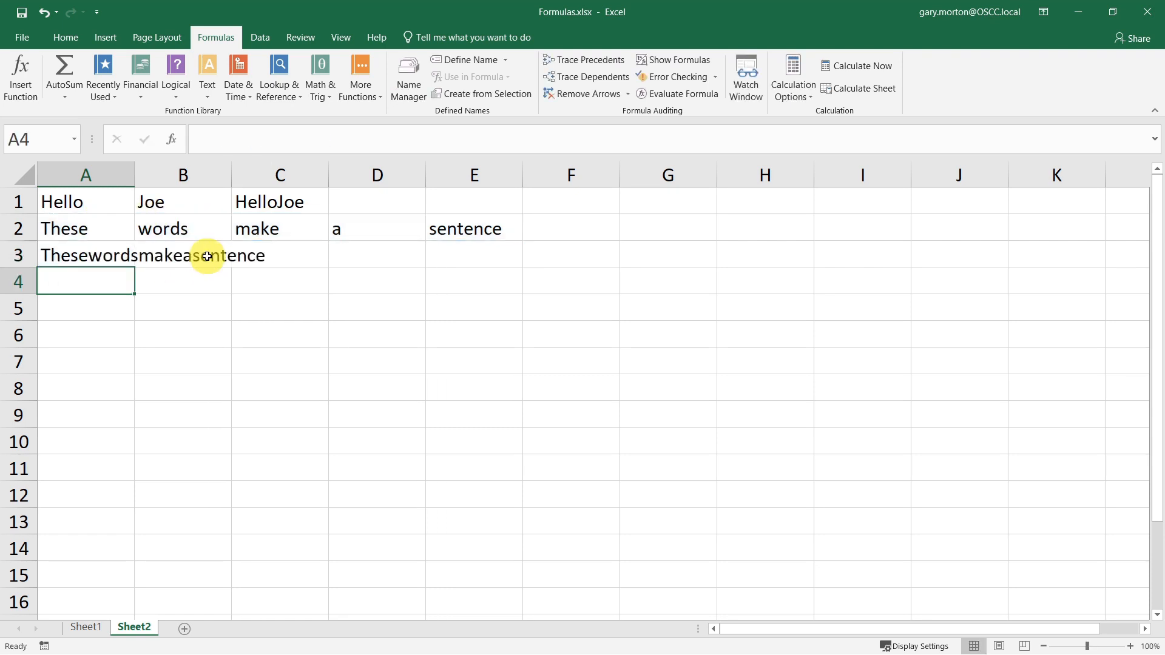
pyautogui.click(75, 253)
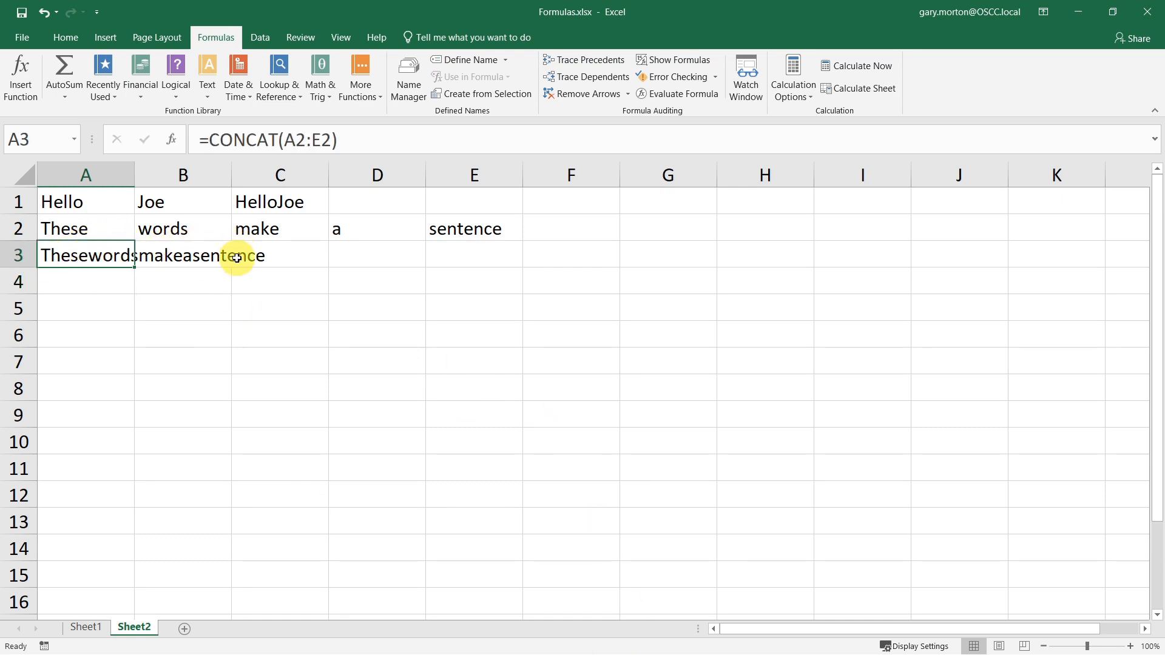
# - Insert a TEXTJOIN formula in A4 with a space delimiter, Ignore_empty set to true, and text range A2:E2
pyautogui.click(84, 287)
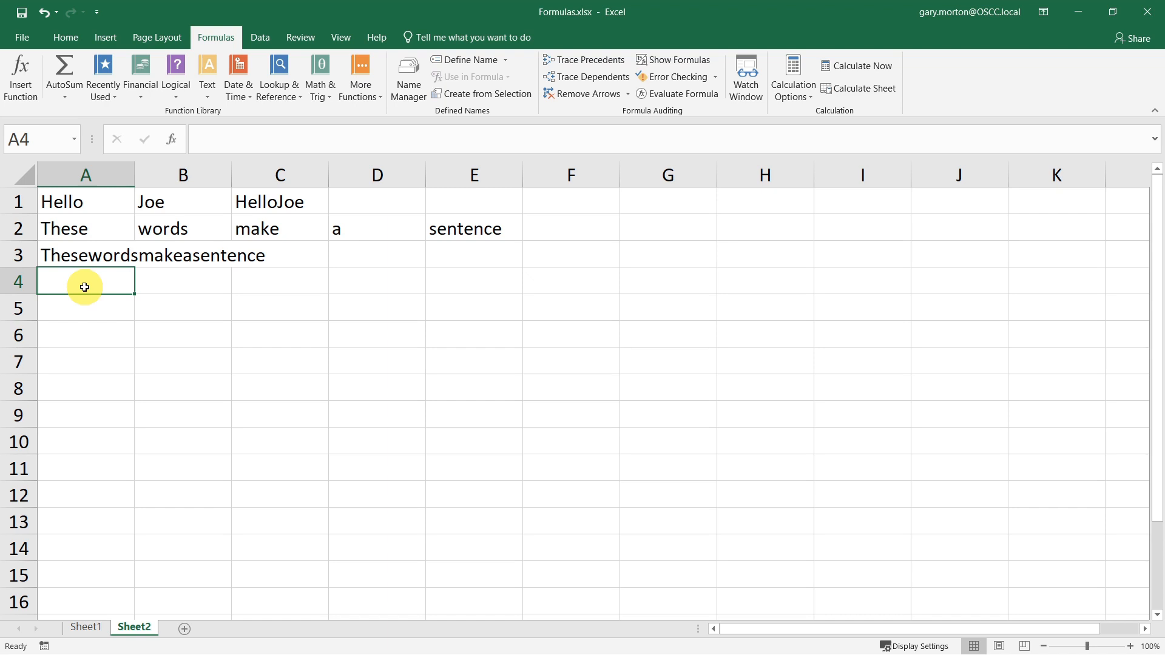
pyautogui.click(209, 92)
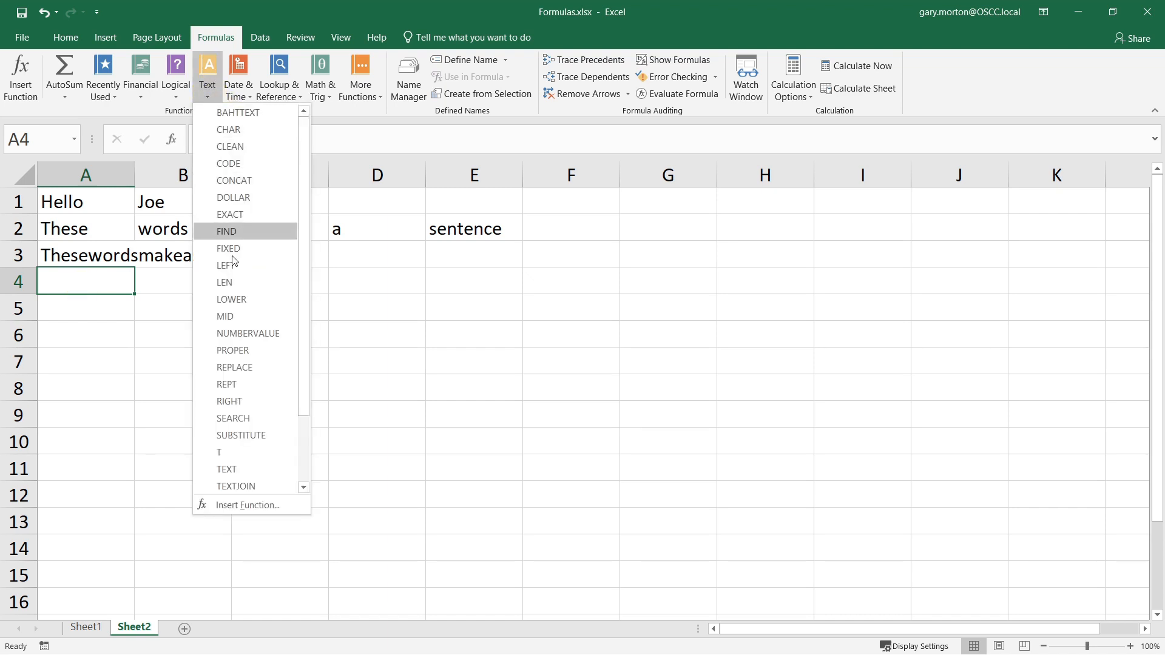
pyautogui.scroll(-1, 249, 383)
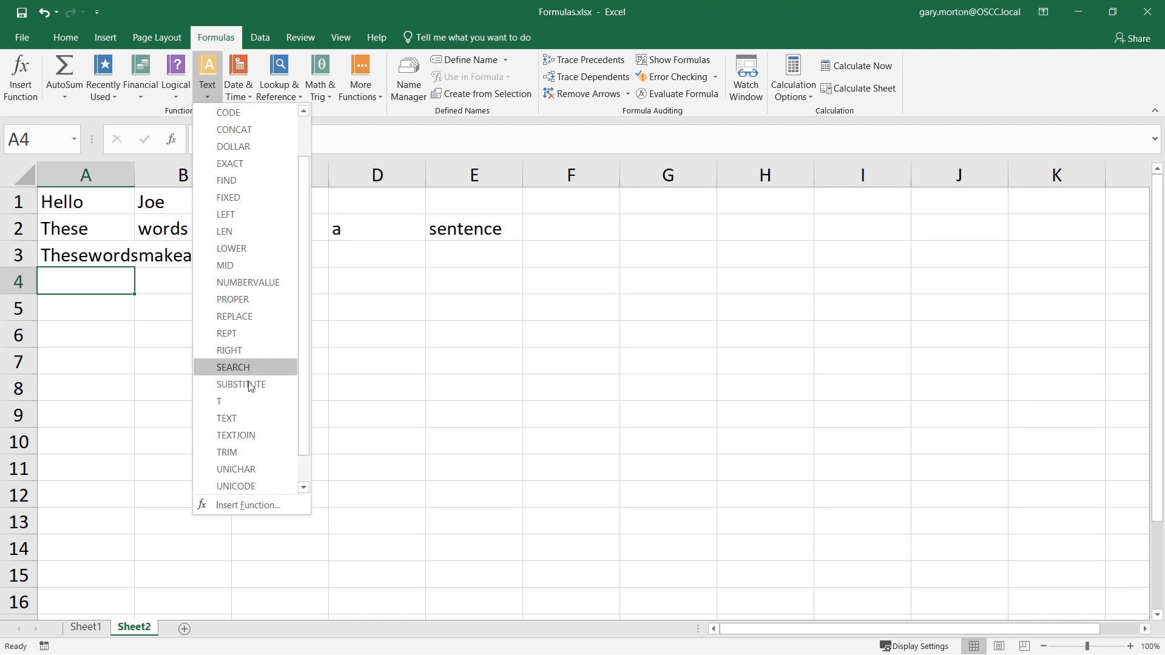
pyautogui.click(262, 435)
pyautogui.click(392, 291)
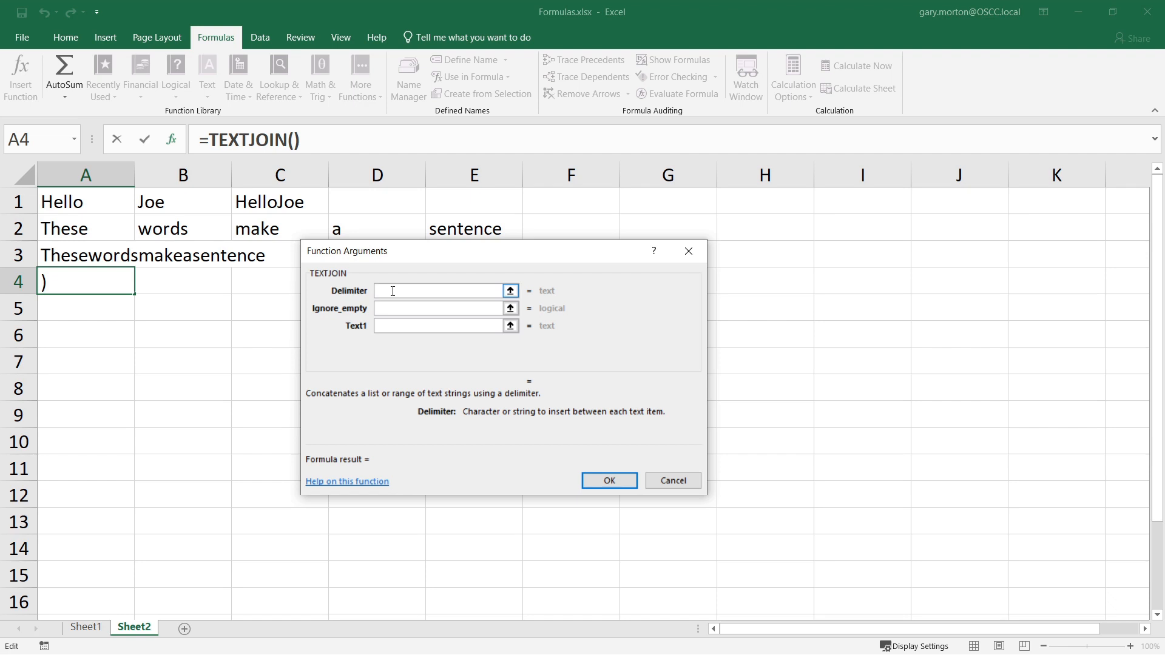
pyautogui.write('" "')
pyautogui.press('Tab')
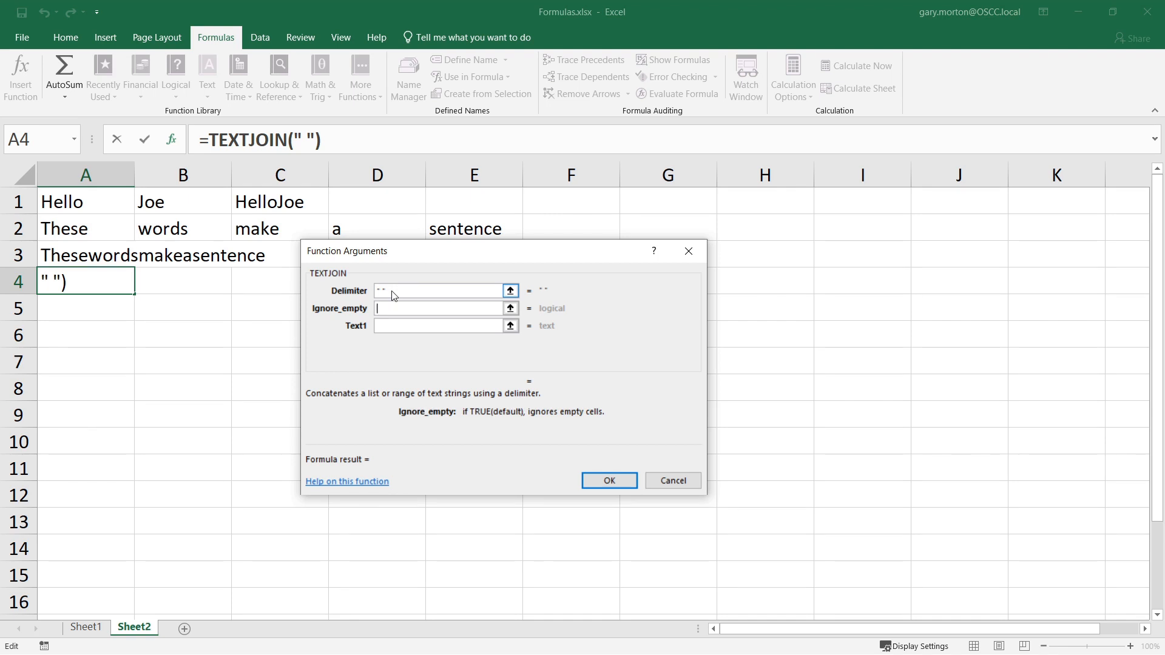
pyautogui.write('true')
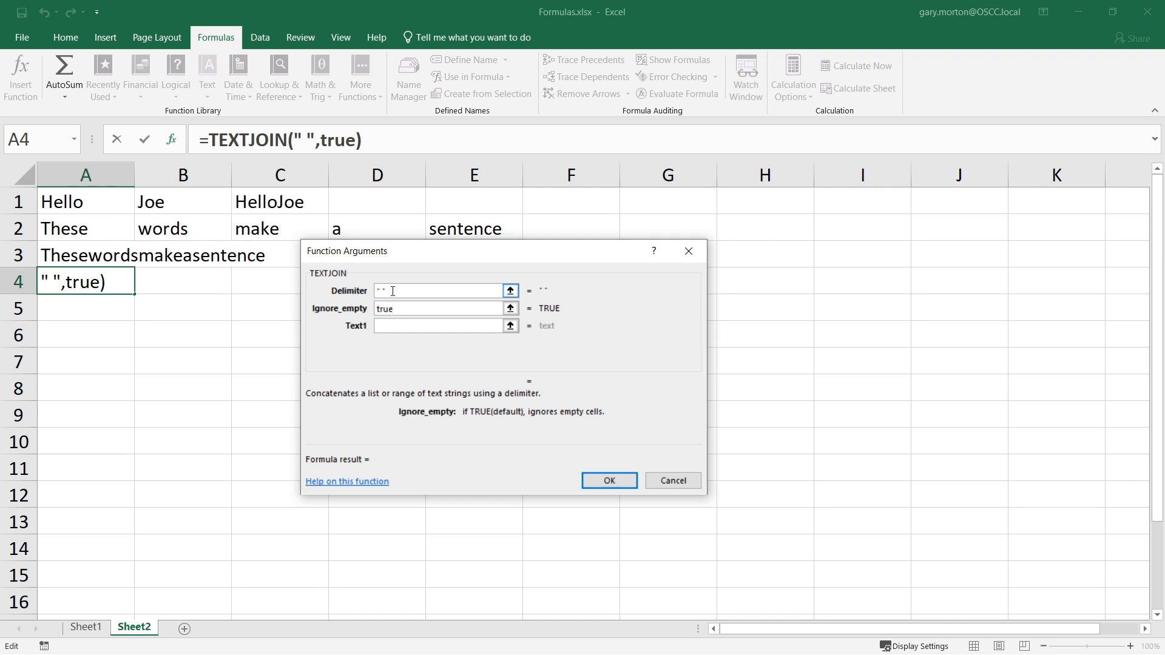
pyautogui.press('Tab')
pyautogui.moveTo(473, 229); pyautogui.dragTo(91, 228)
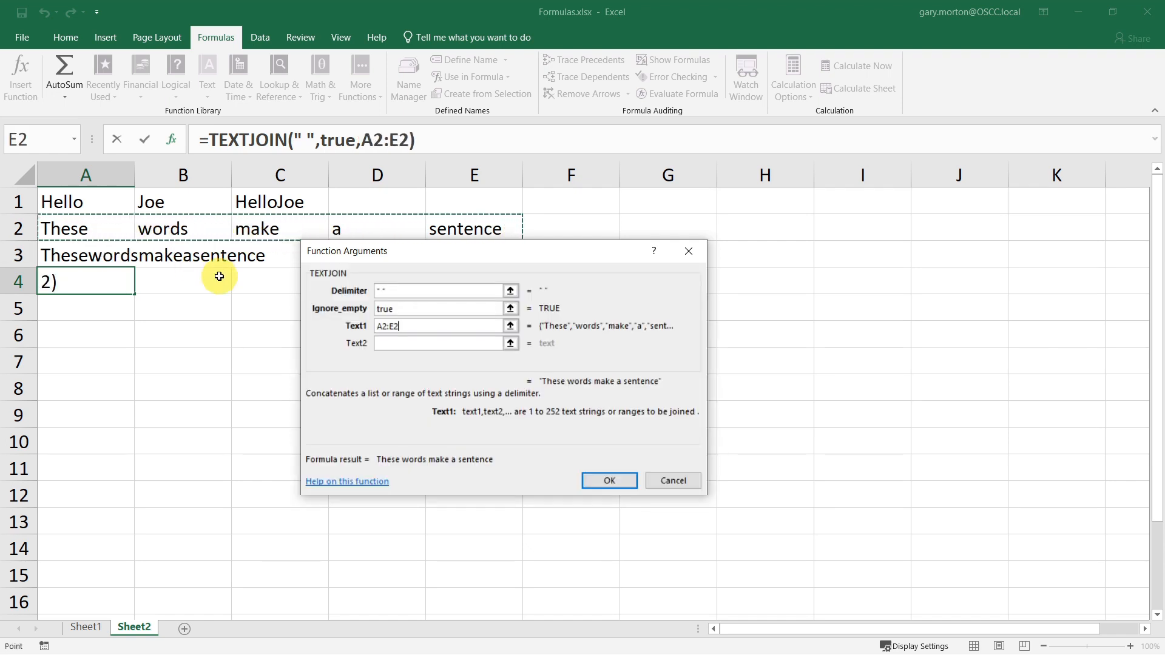
pyautogui.click(621, 474)
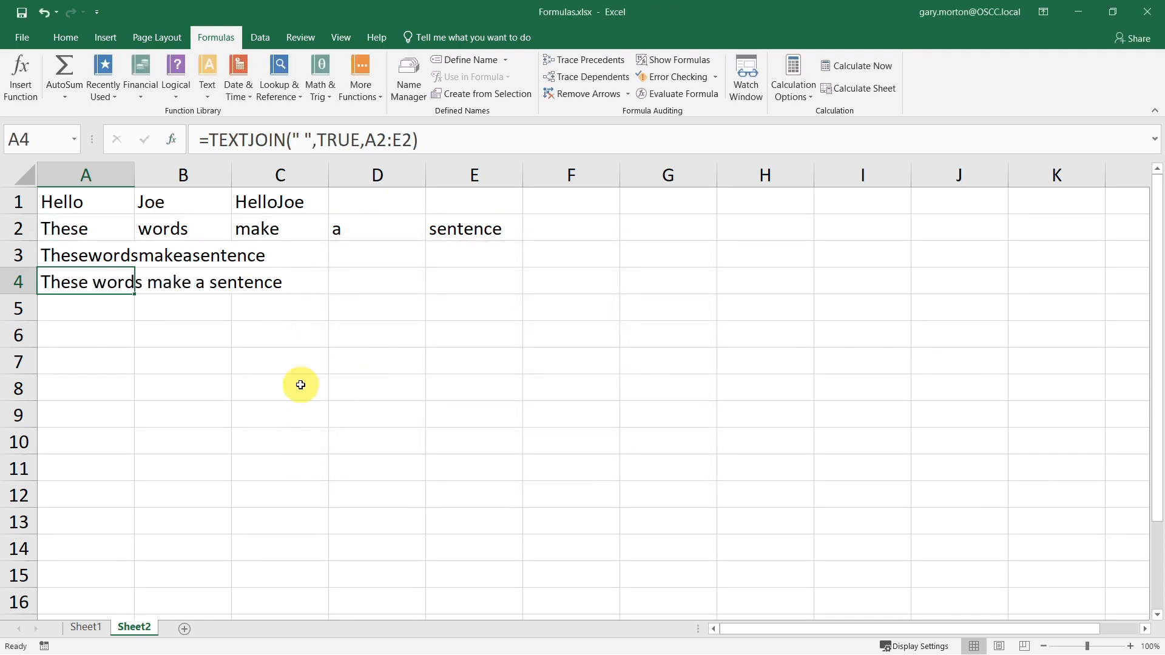
# - Enter ! in cell F2
pyautogui.click(283, 377)
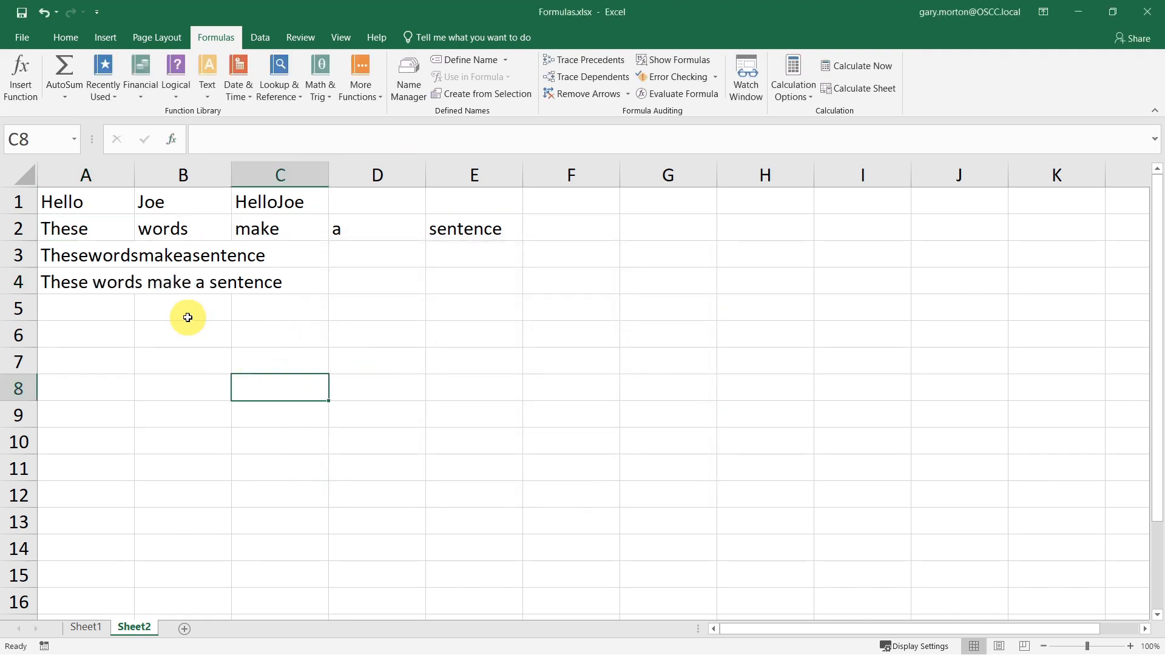
pyautogui.click(584, 231)
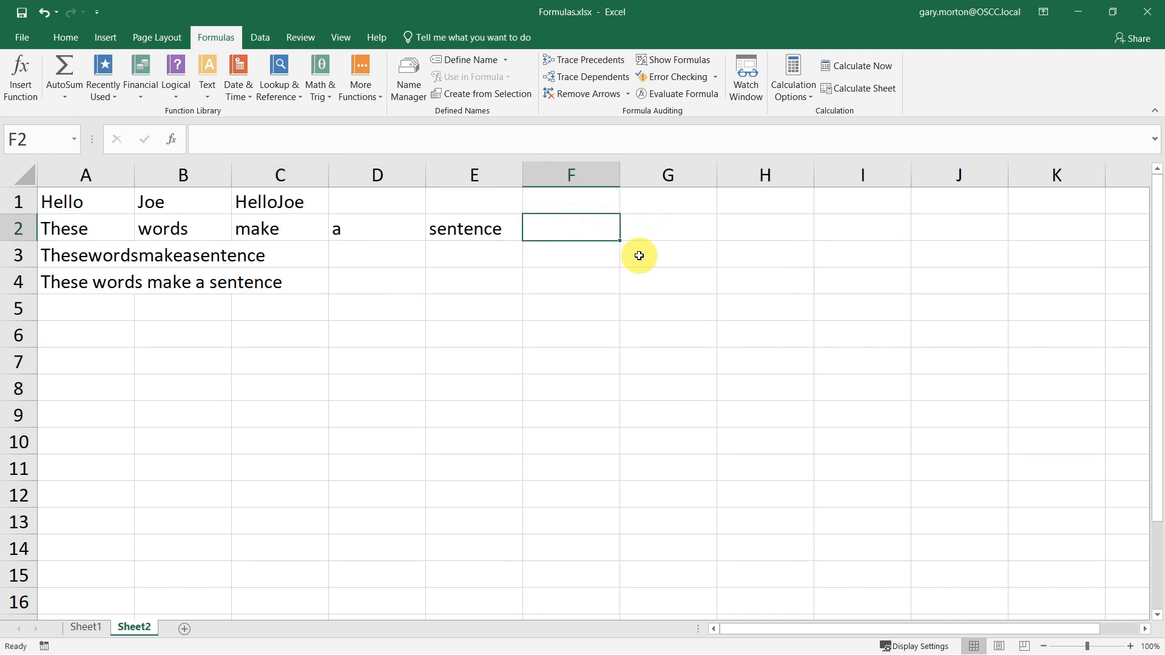
pyautogui.write('!')
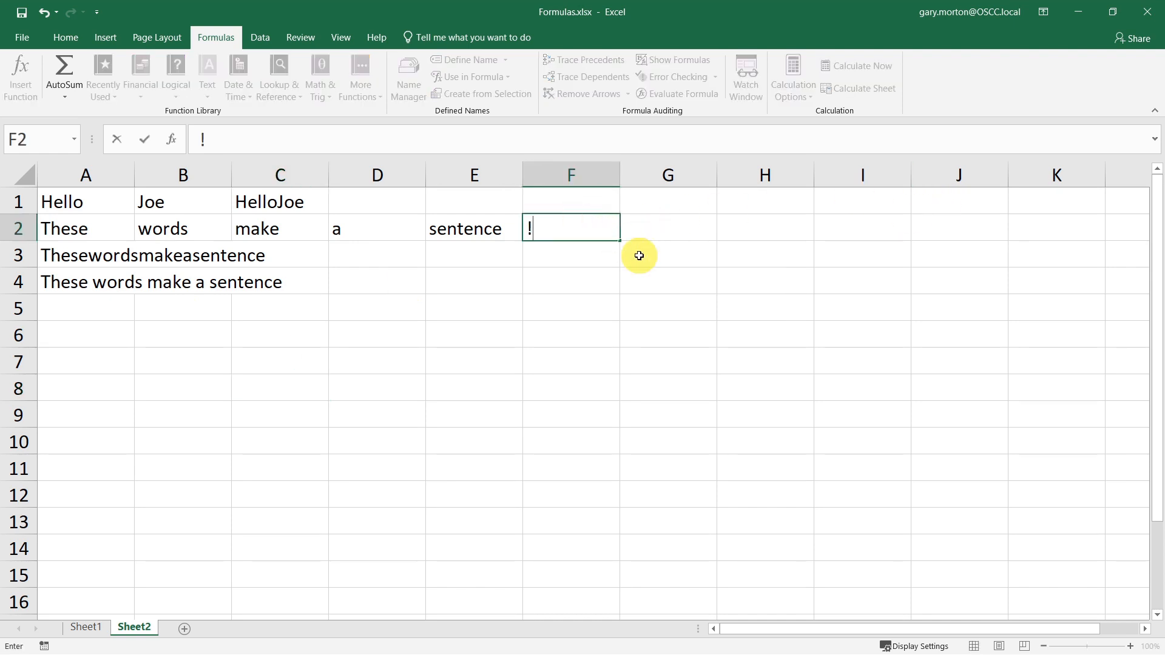
pyautogui.press('Return')
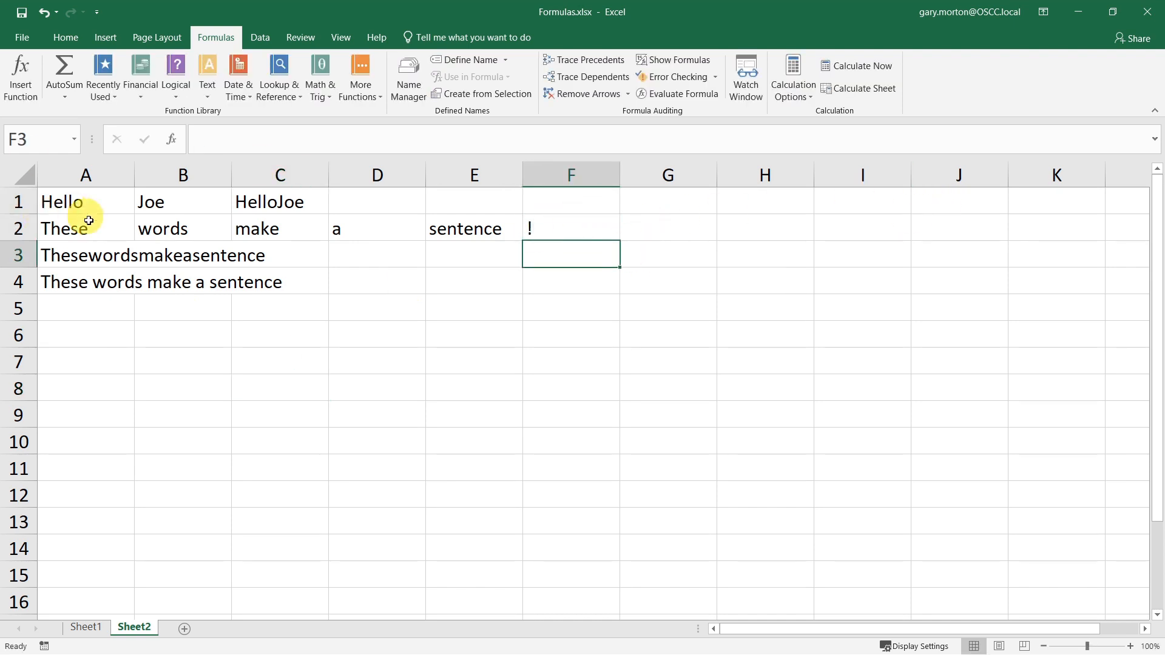
# - Change the TEXTJOIN range in A4's formula to A2:F2
pyautogui.click(89, 276)
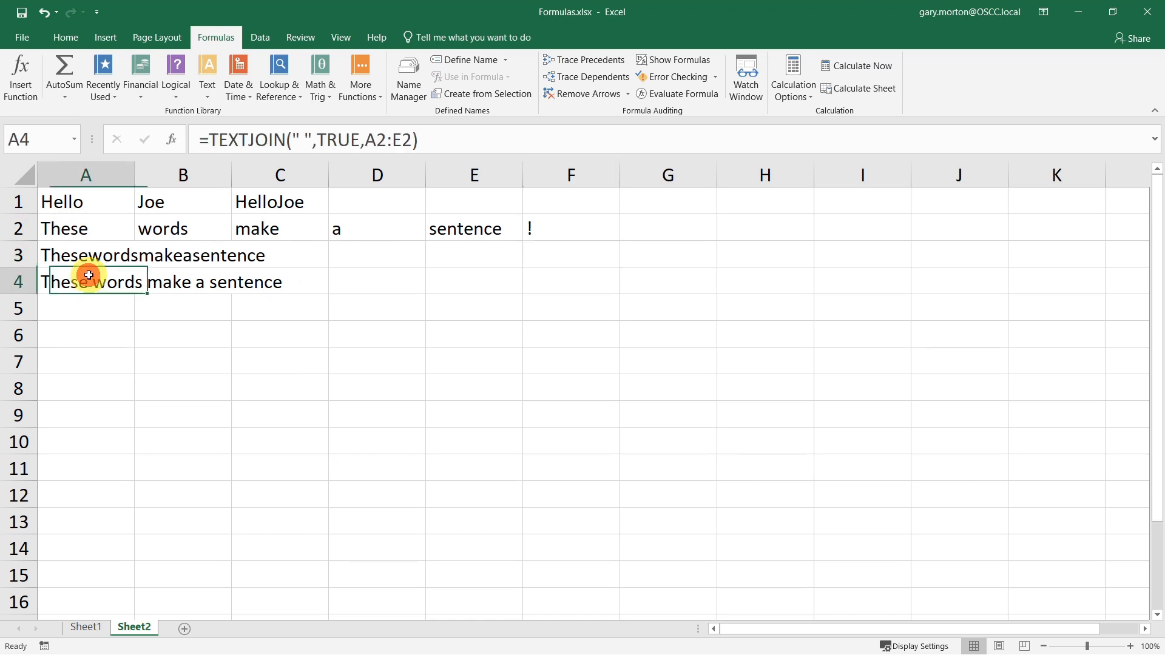
pyautogui.click(405, 138)
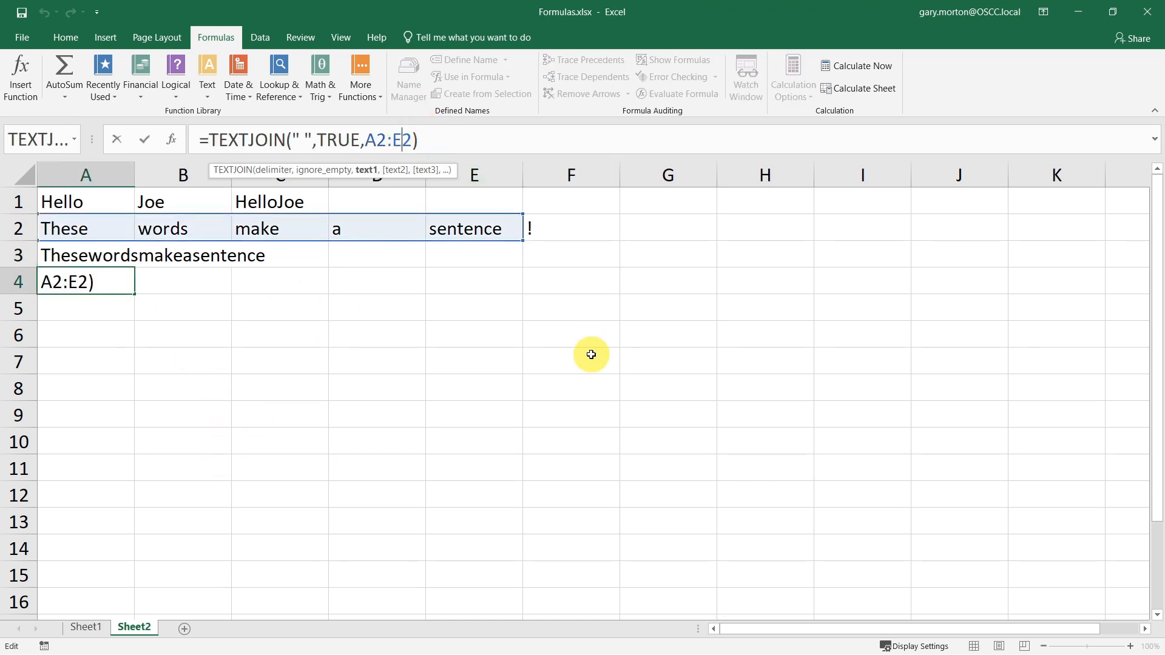
pyautogui.press('BackSpace')
pyautogui.write('F')
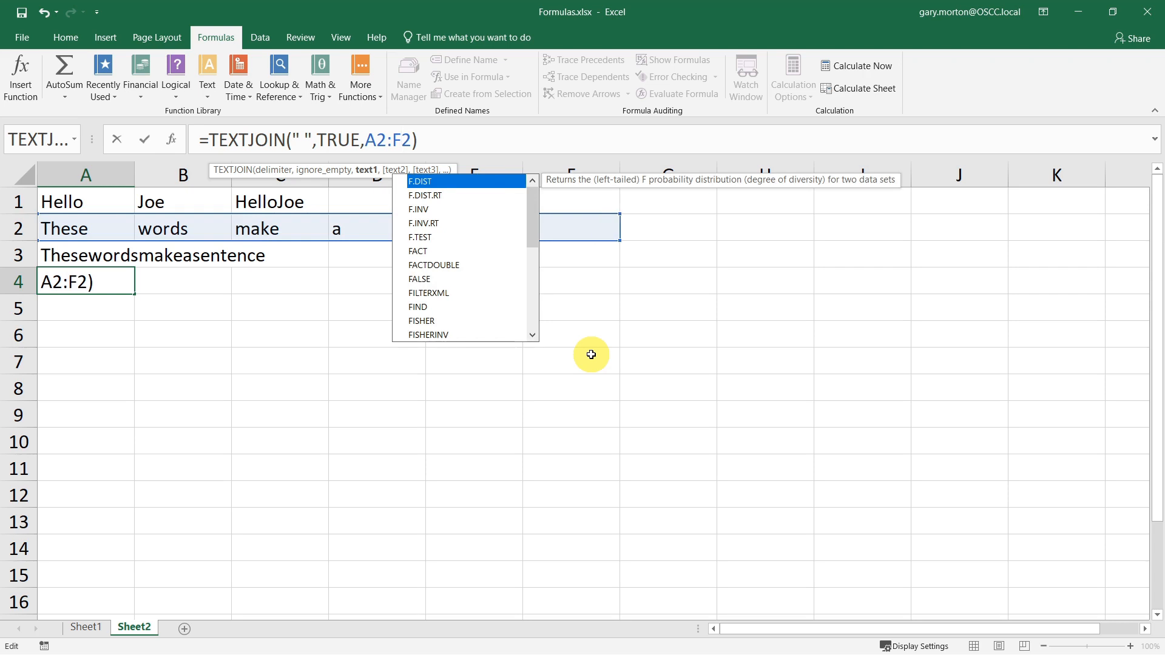
pyautogui.press('Return')
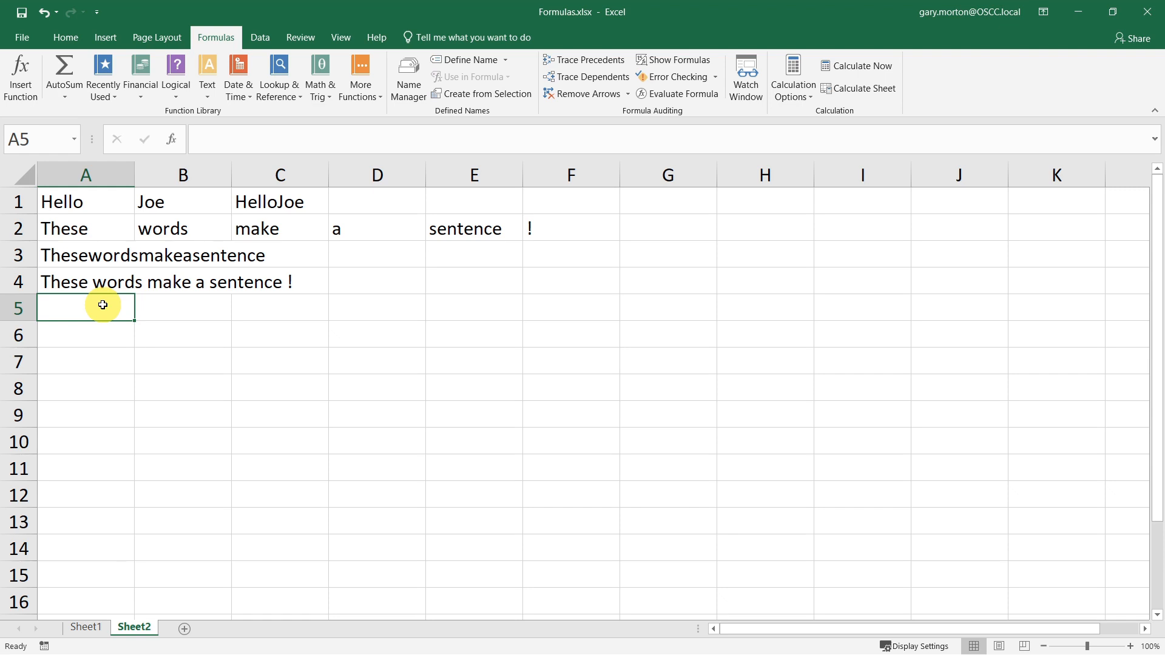
# - Start a formula in A5 nesting TEXTJOIN inside CONCAT, with a space delimiter and TRUE
pyautogui.write('=con')
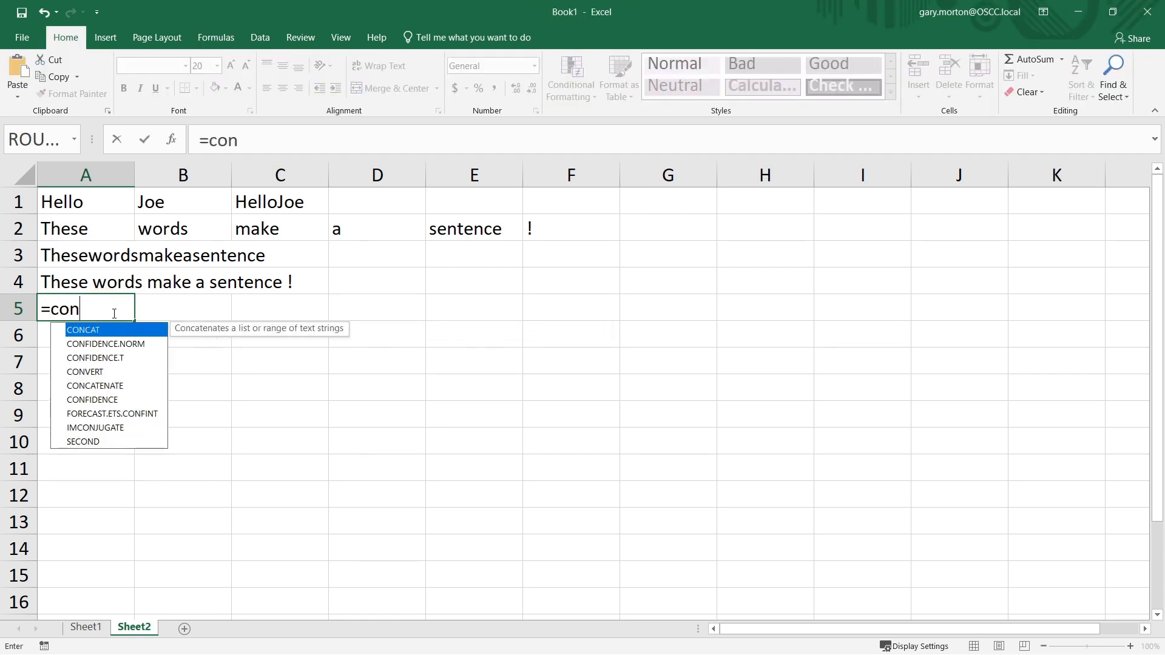
pyautogui.press('Tab')
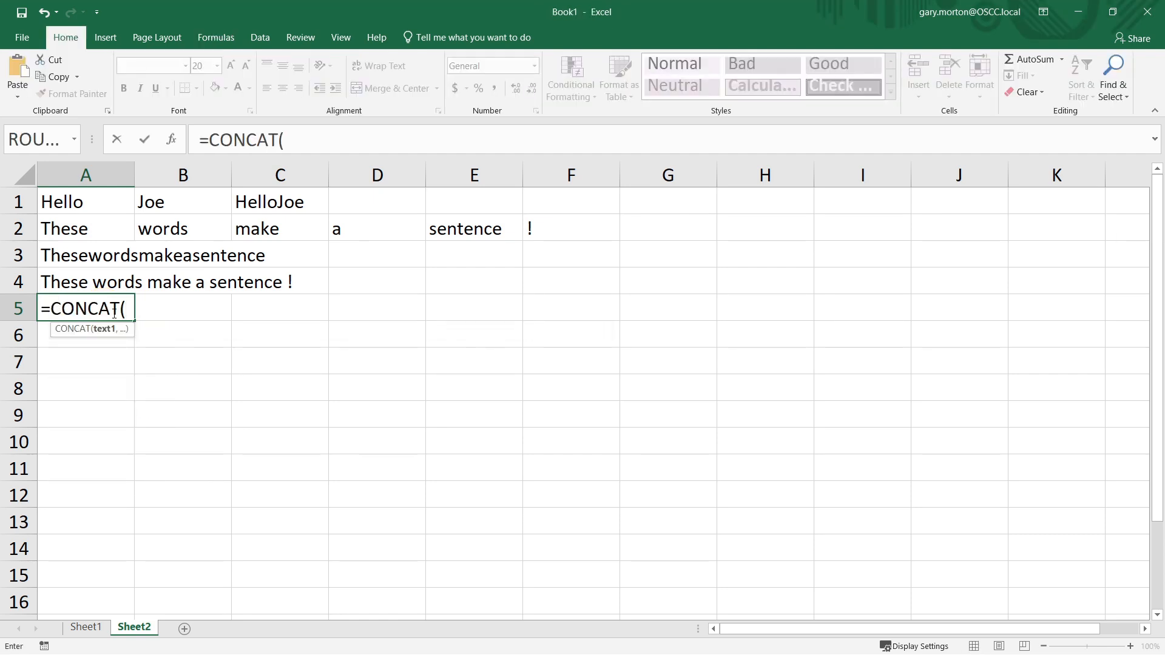
pyautogui.write('tex')
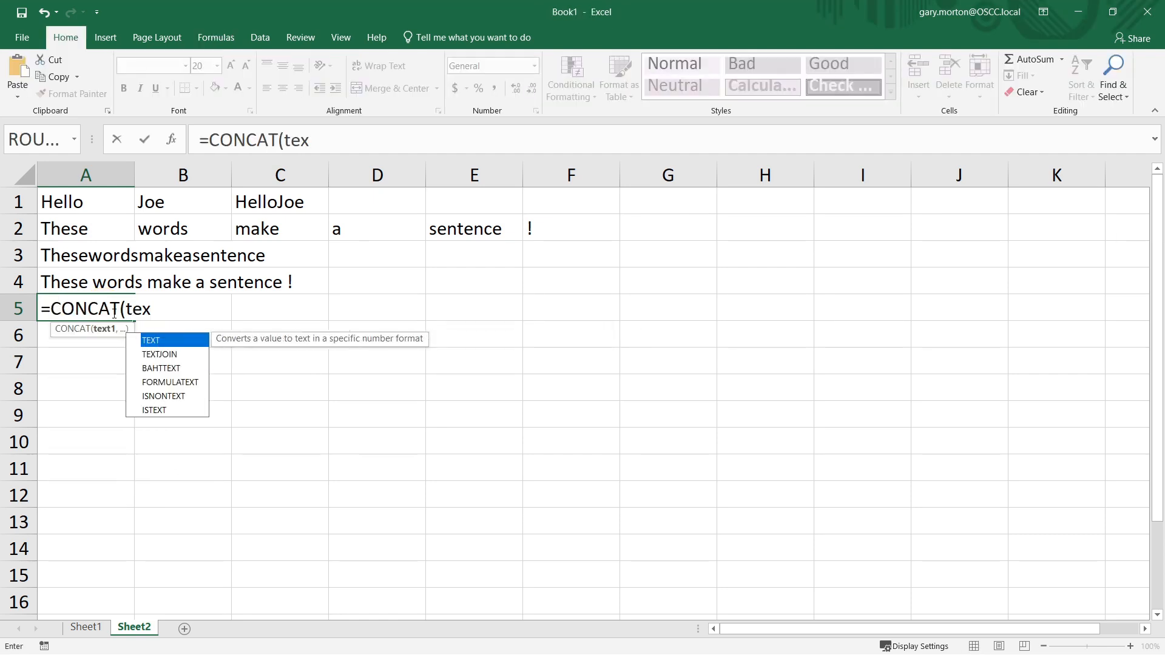
pyautogui.press('Down')
pyautogui.press('Tab')
pyautogui.write('" ')
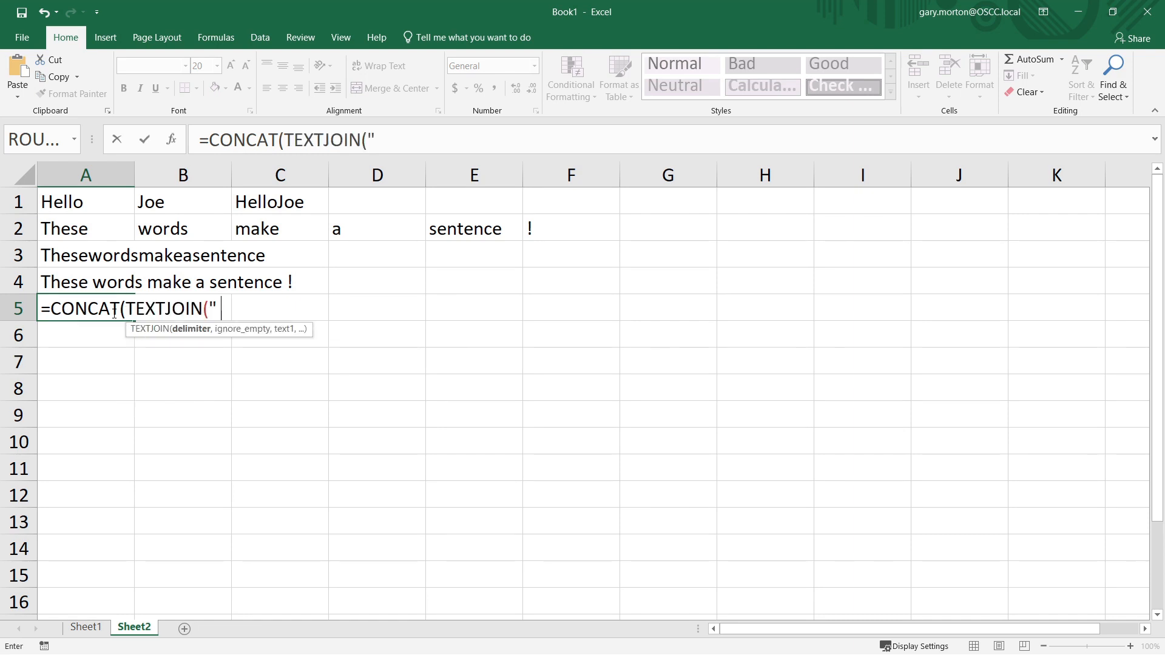
pyautogui.write('",TRUE,')
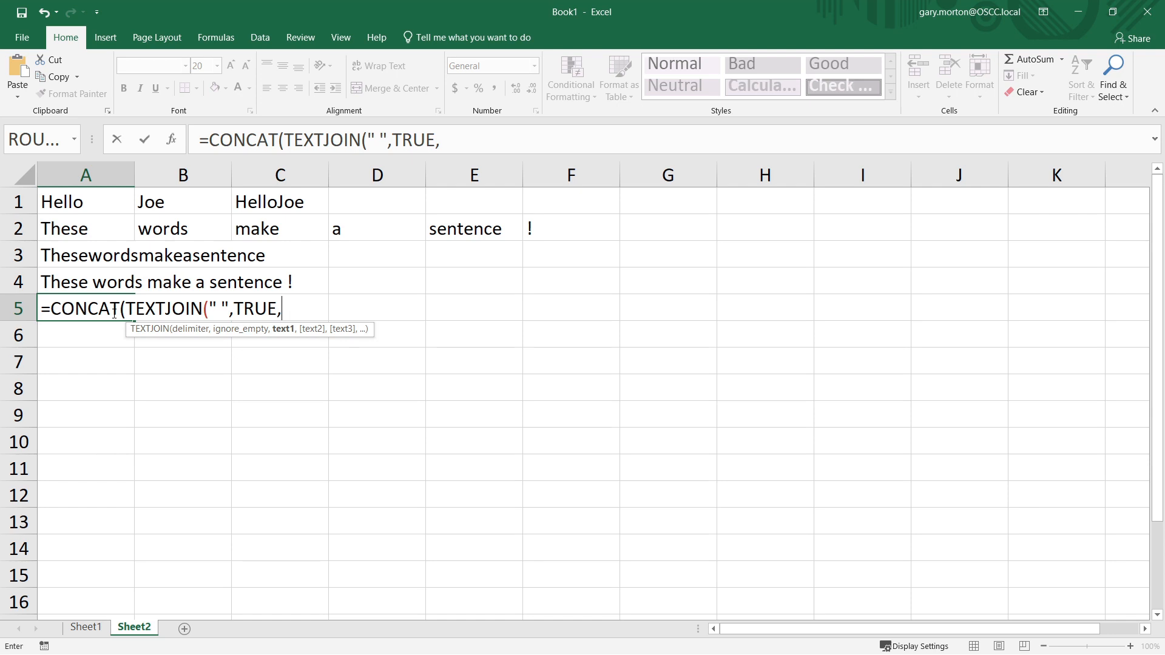
# - Set the TEXTJOIN range in A5's formula to A2:E2 and close the TEXTJOIN function
pyautogui.press('Up')
pyautogui.press('Up')
pyautogui.press('Up')
pyautogui.hotkey('shift', 'Right')
pyautogui.hotkey('shift', 'Right')
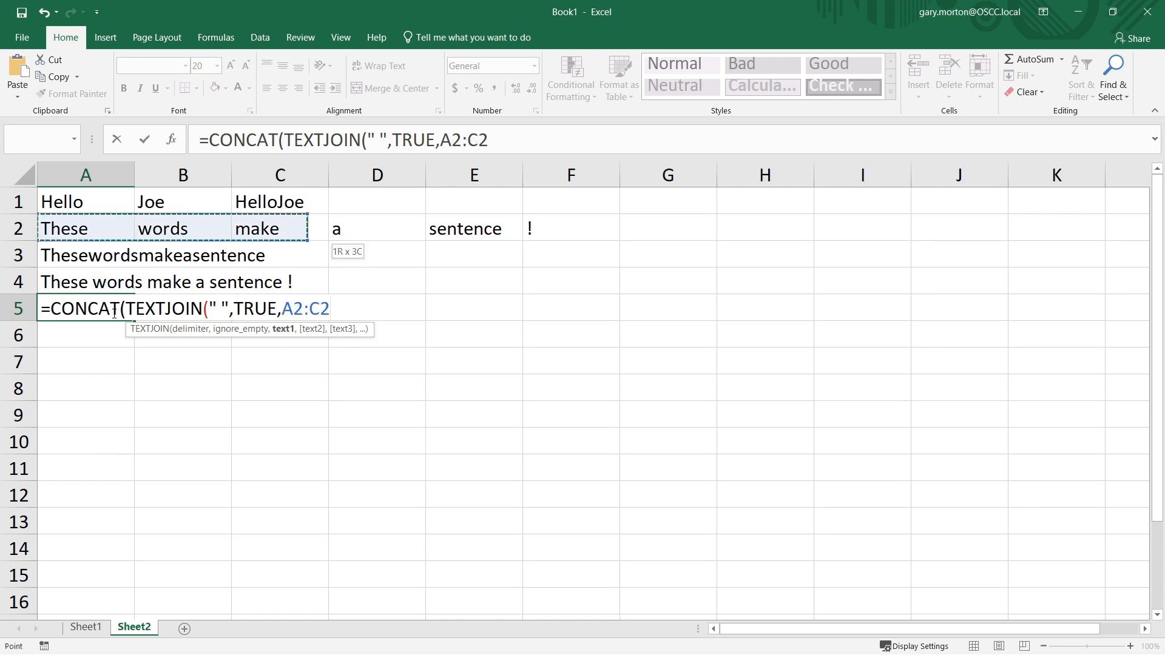
pyautogui.hotkey('shift', 'Right')
pyautogui.hotkey('shift', 'Right')
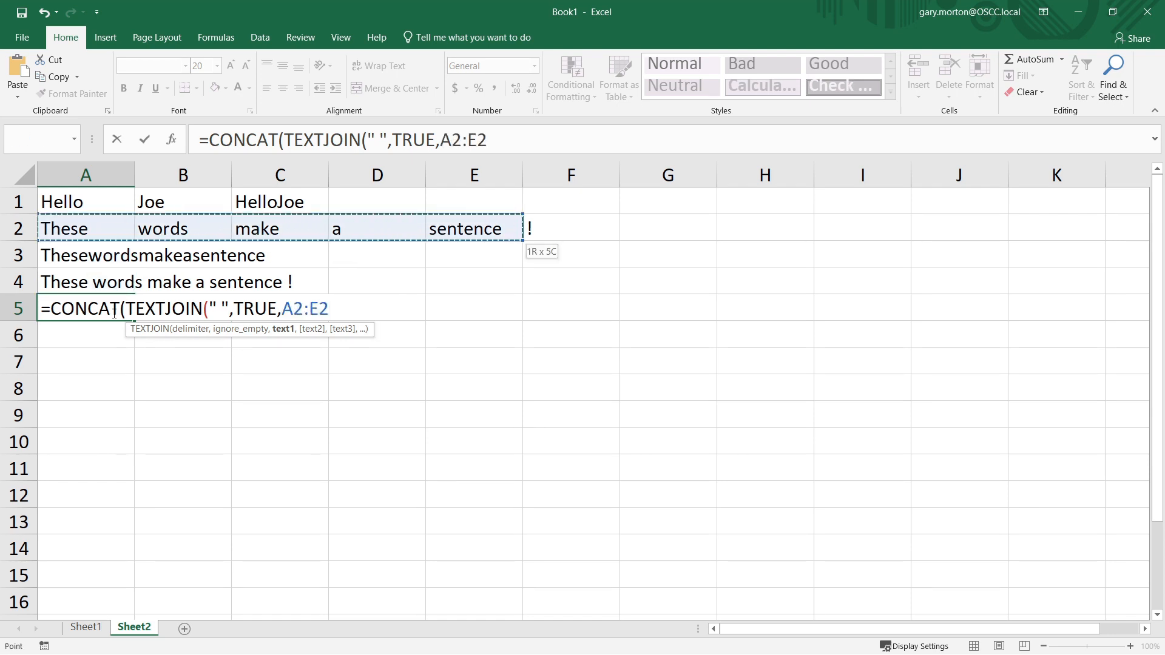
pyautogui.write('),')
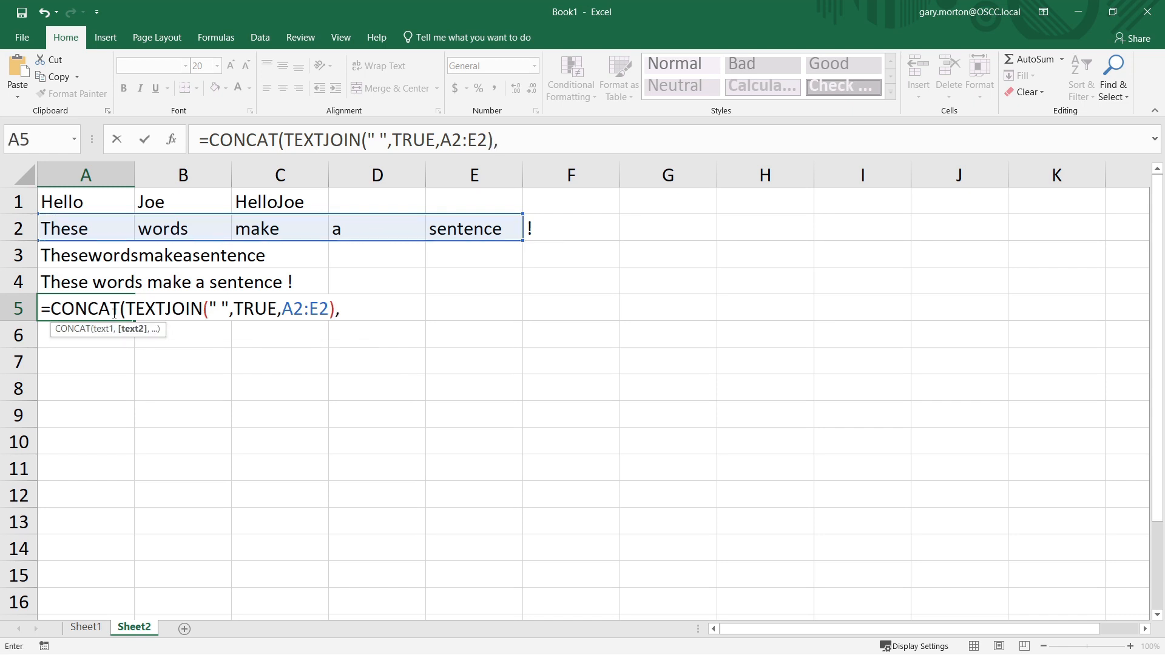
# - Add F2 as CONCAT's second argument and enter the formula in A5
pyautogui.press('Up')
pyautogui.press('Up')
pyautogui.press('Up')
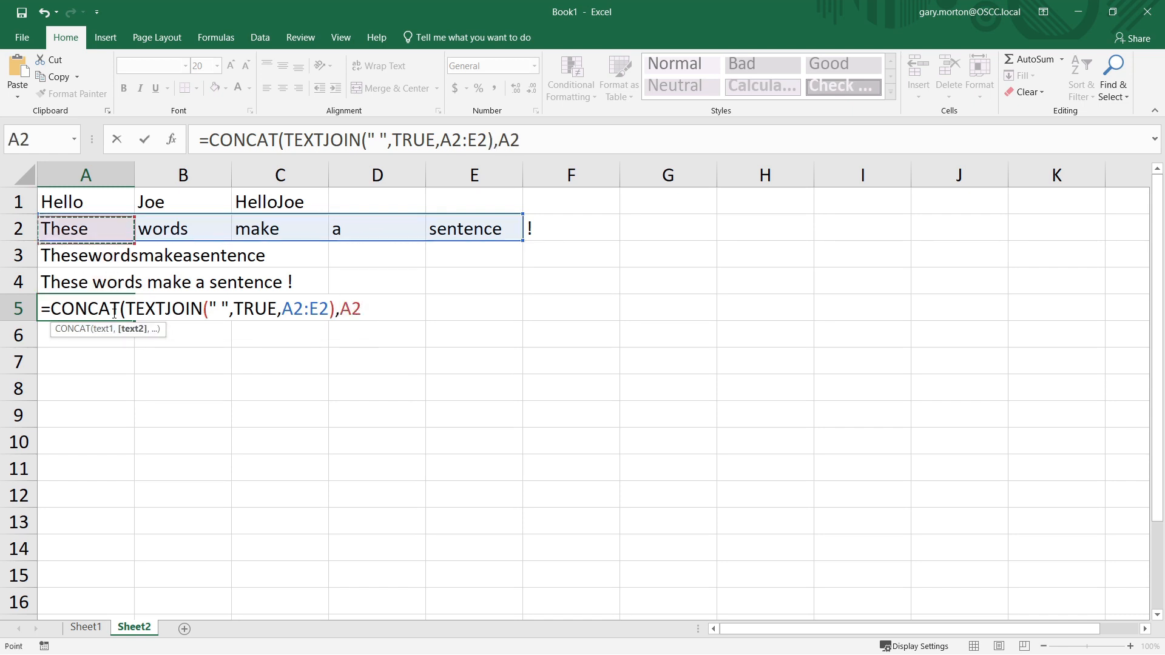
pyautogui.press('Right')
pyautogui.press('Right')
pyautogui.press('Right')
pyautogui.press('Right')
pyautogui.press('Right')
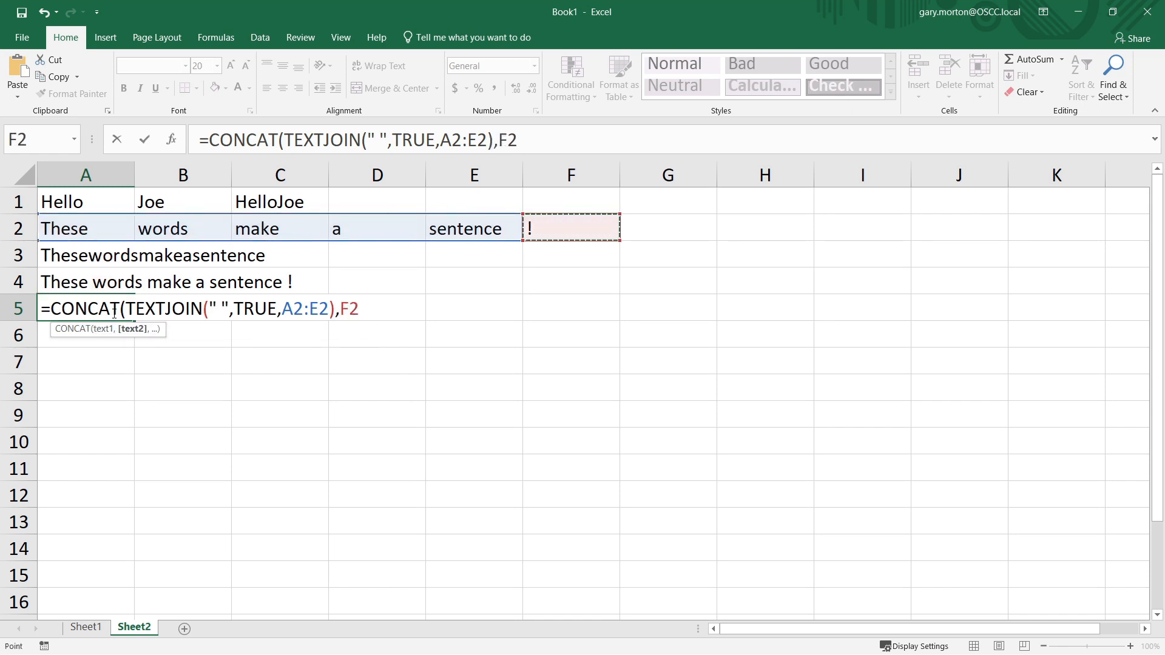
pyautogui.press('Return')
pyautogui.press('Return')
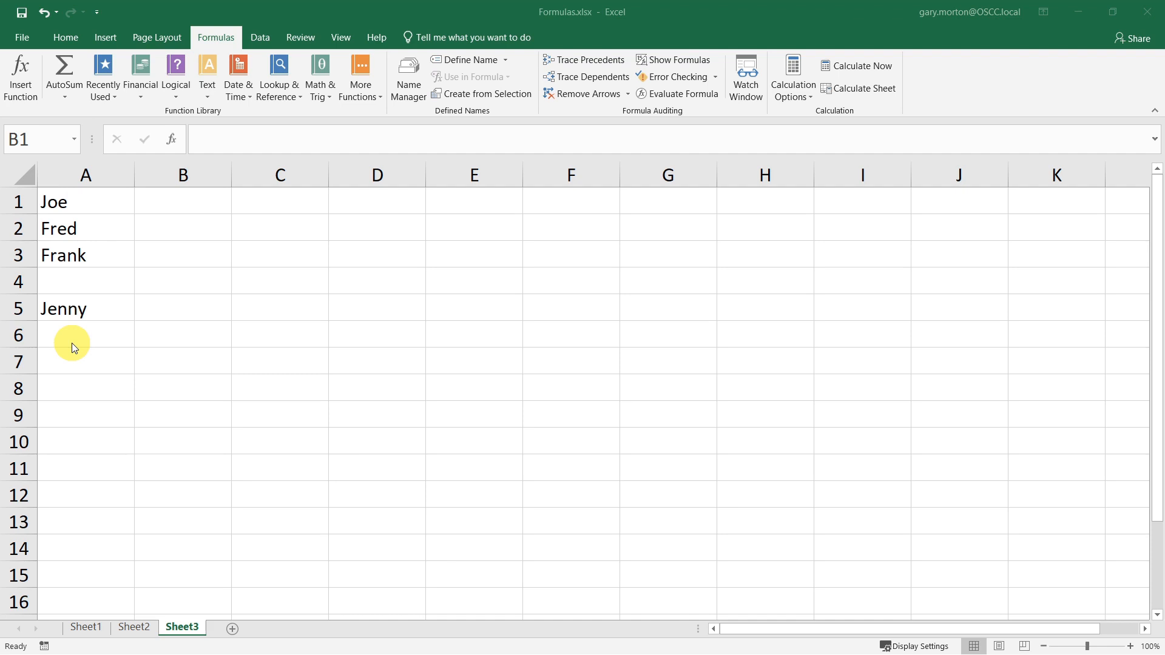
# - On Sheet3, start an IF formula in B1 that returns "NONAME" when A1 is empty
pyautogui.click(170, 201)
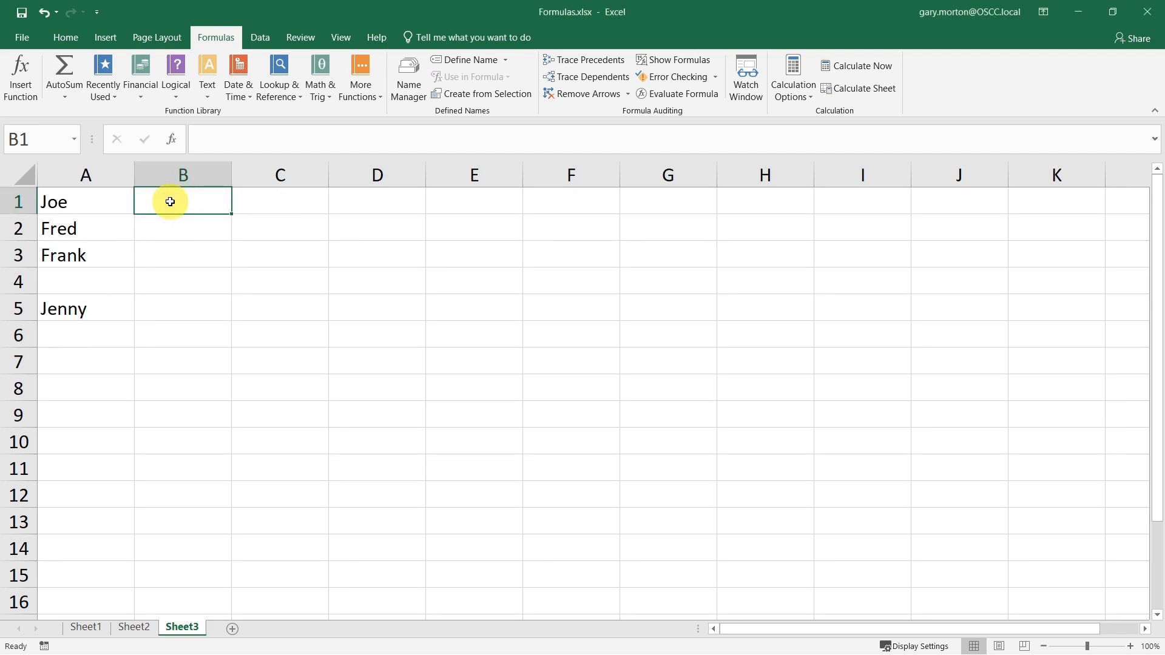
pyautogui.write('=if')
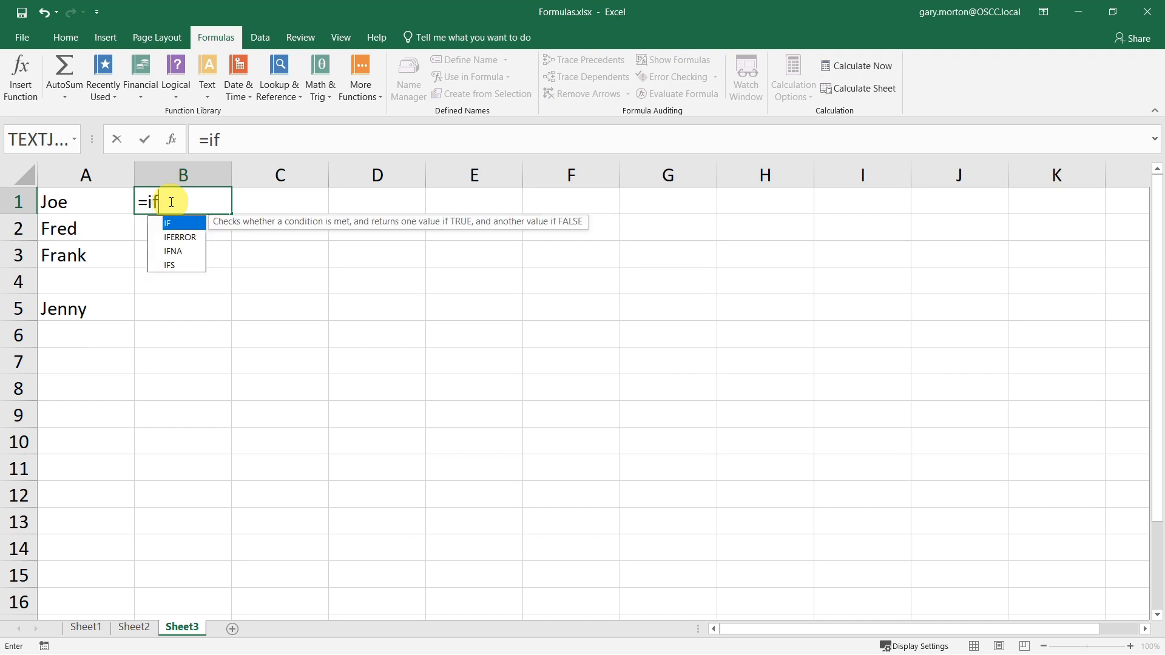
pyautogui.press('Tab')
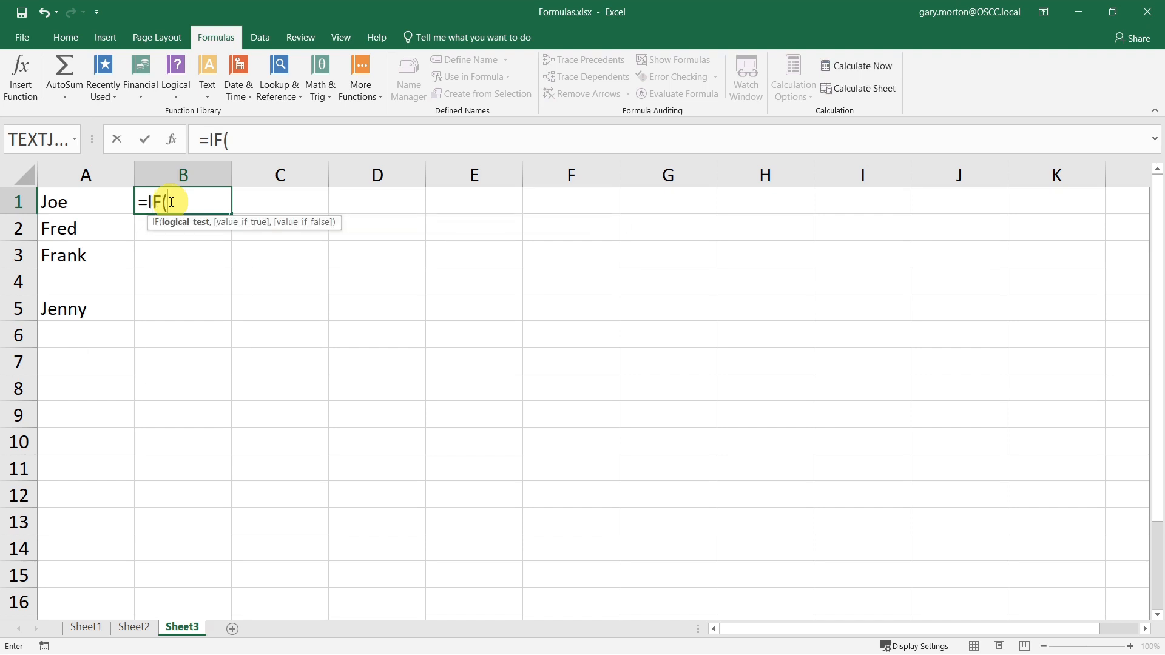
pyautogui.click(95, 206)
pyautogui.write('-')
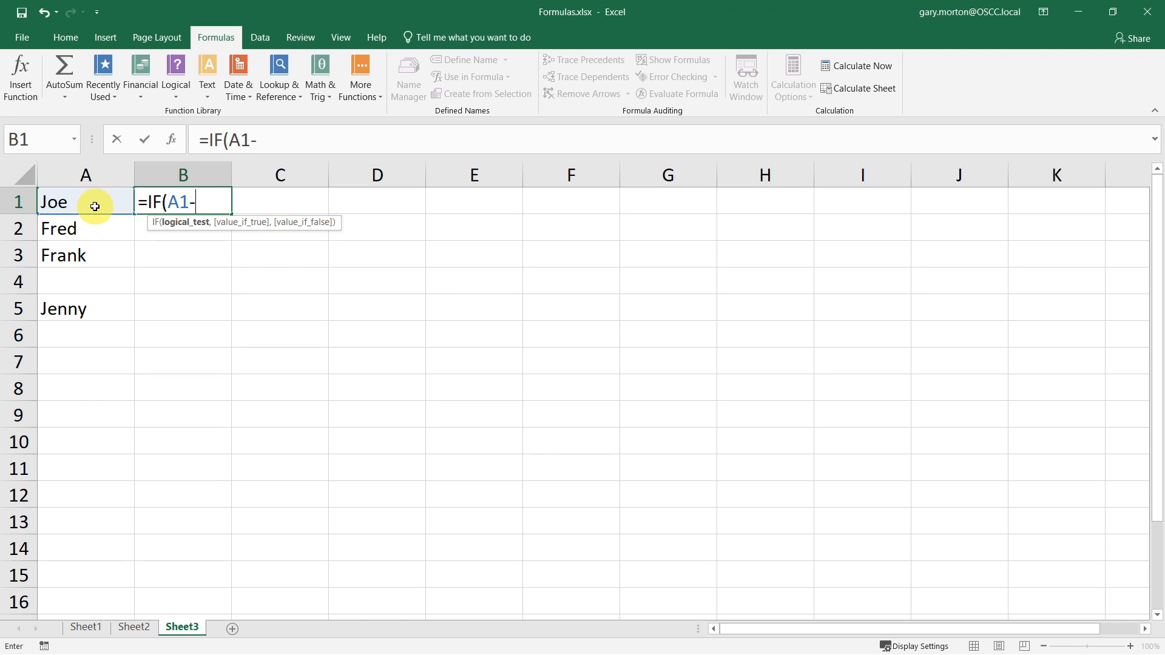
pyautogui.press('BackSpace')
pyautogui.write('="",')
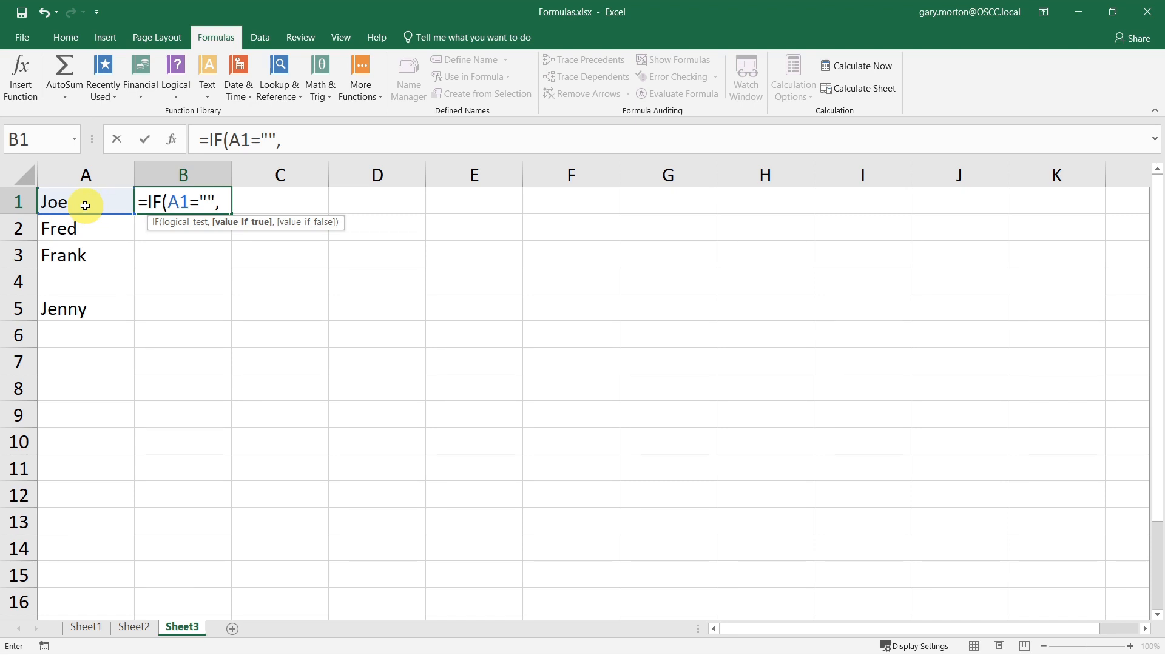
pyautogui.write('"NONAME"')
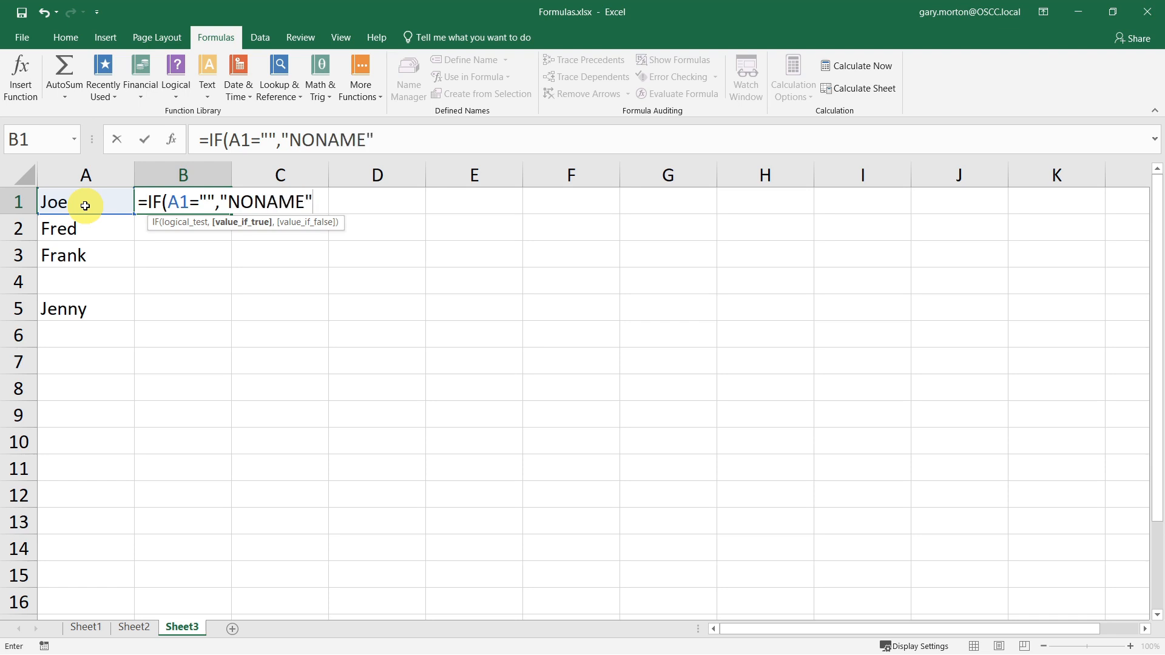
pyautogui.write(',')
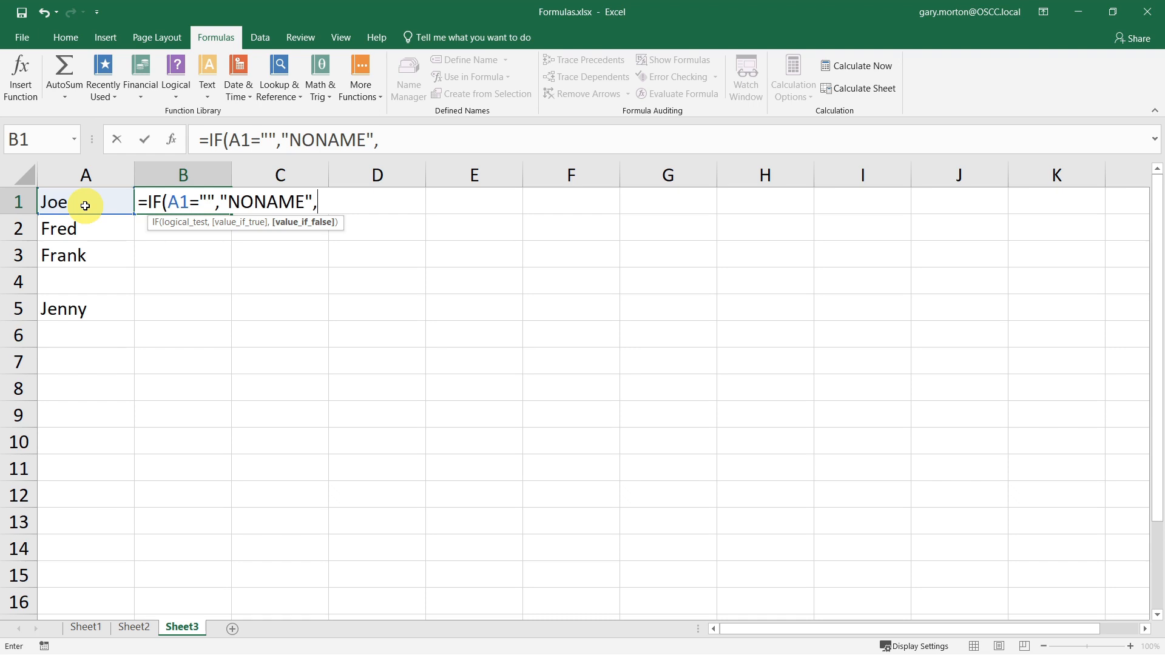
pyautogui.write('conc')
# - Complete B1's IF formula with CONCAT("Hello my name is ",A1) as the false result and enter it
pyautogui.press('Tab')
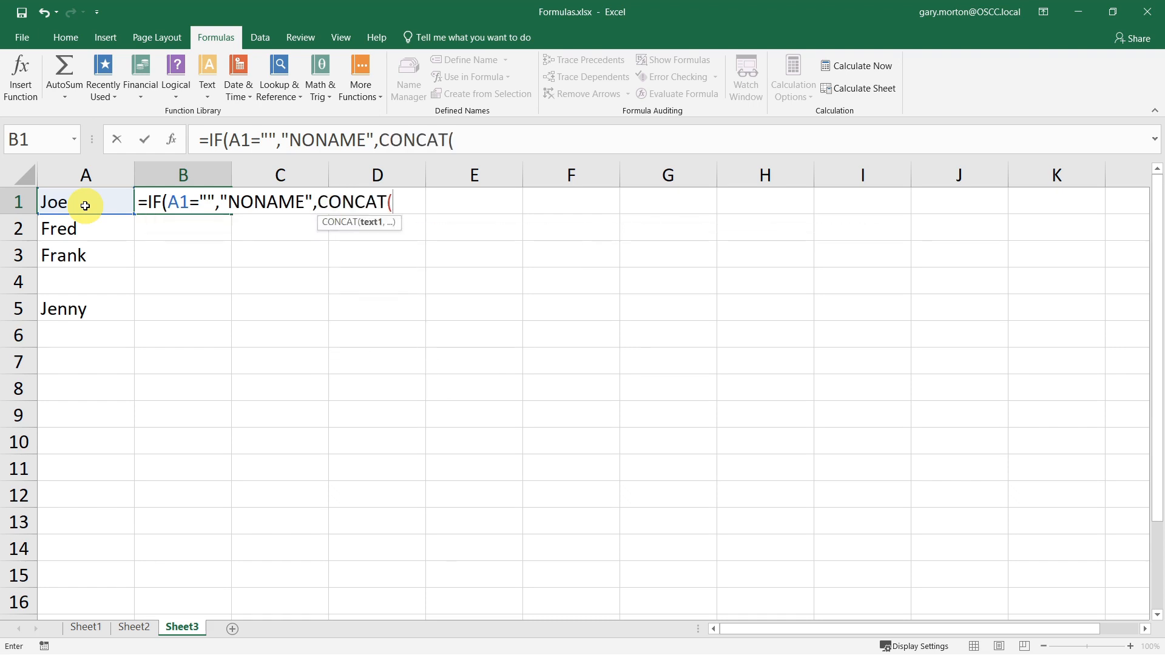
pyautogui.write('"Hello my')
pyautogui.write('na')
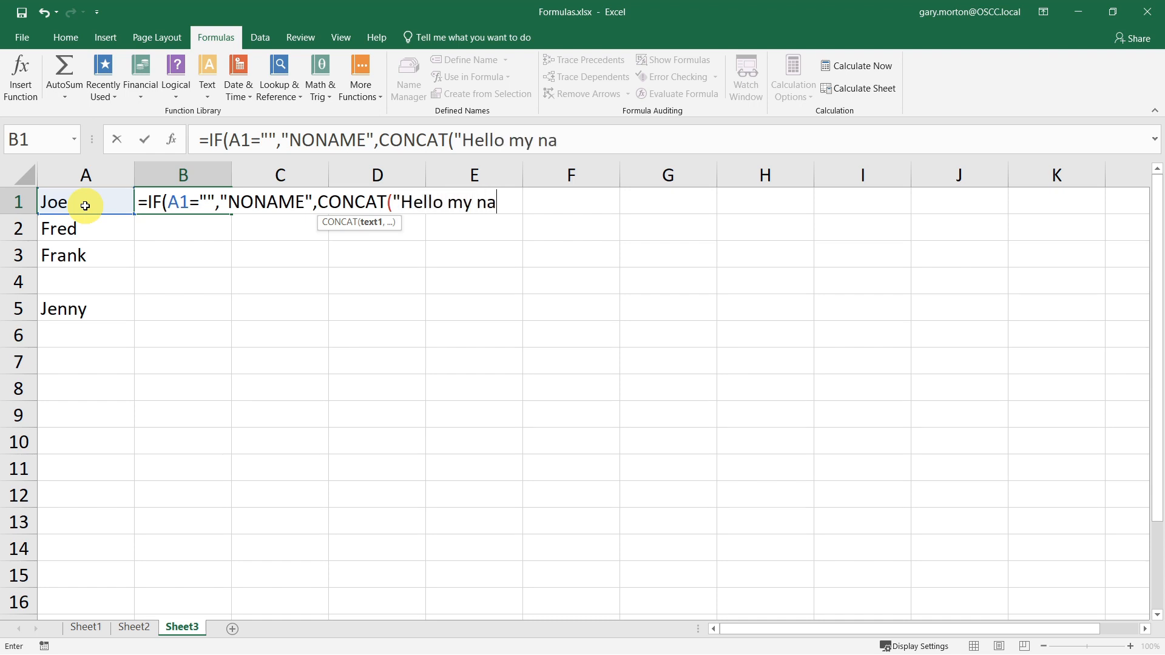
pyautogui.write('me is ",')
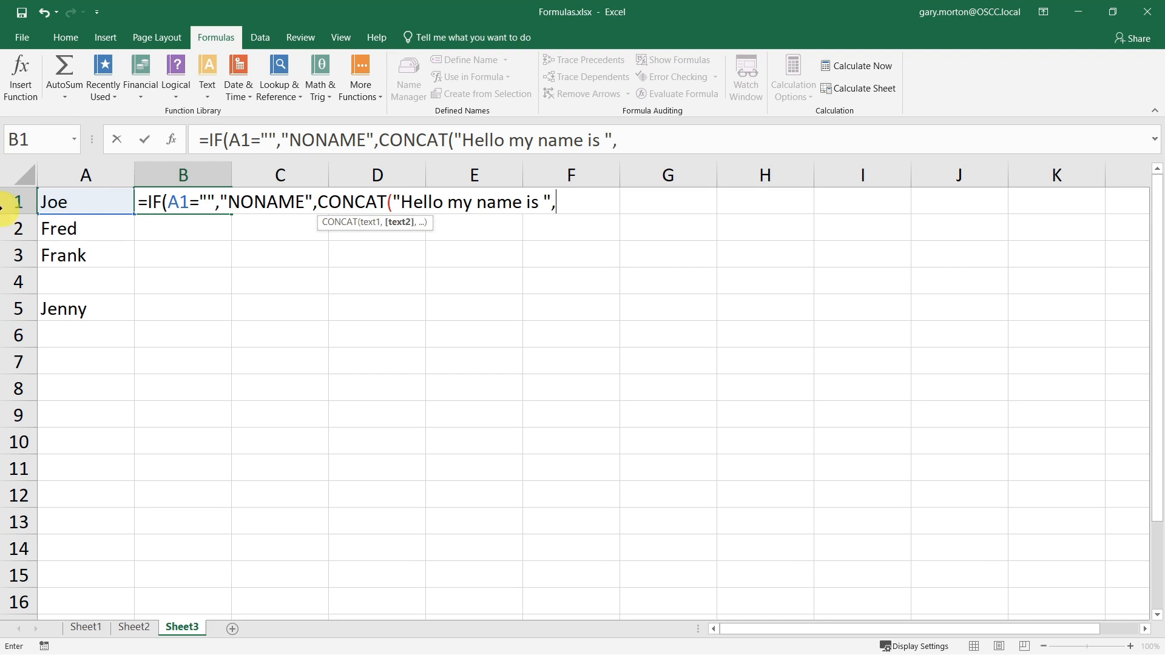
pyautogui.click(77, 203)
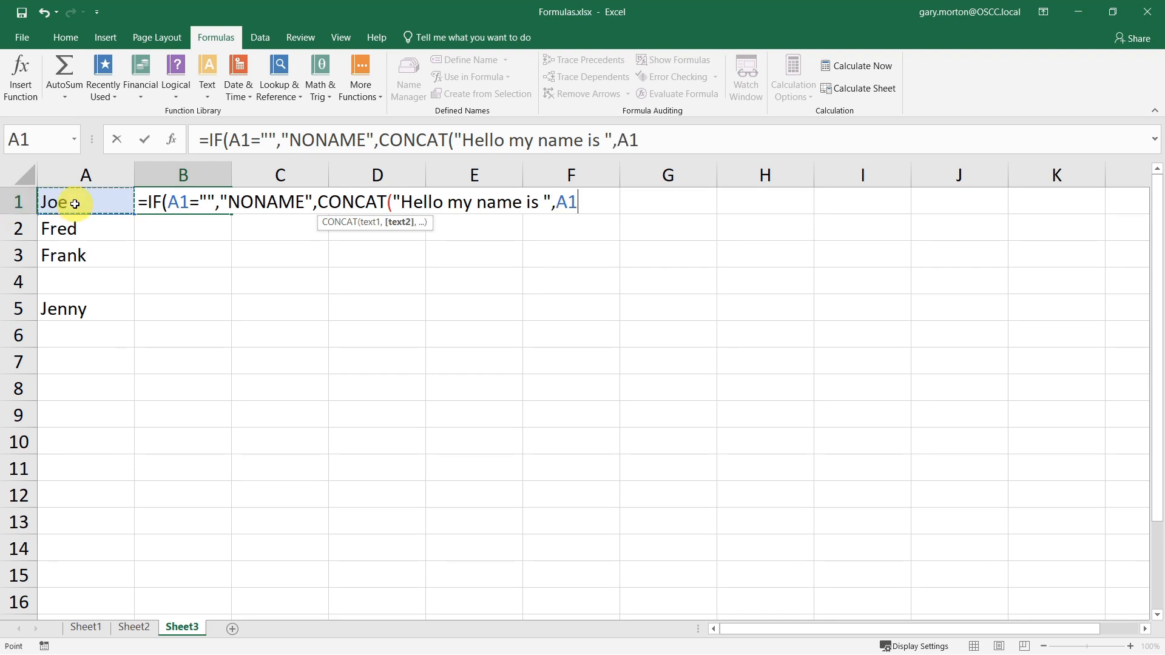
pyautogui.write(')')
pyautogui.press('Return')
pyautogui.press('Return')
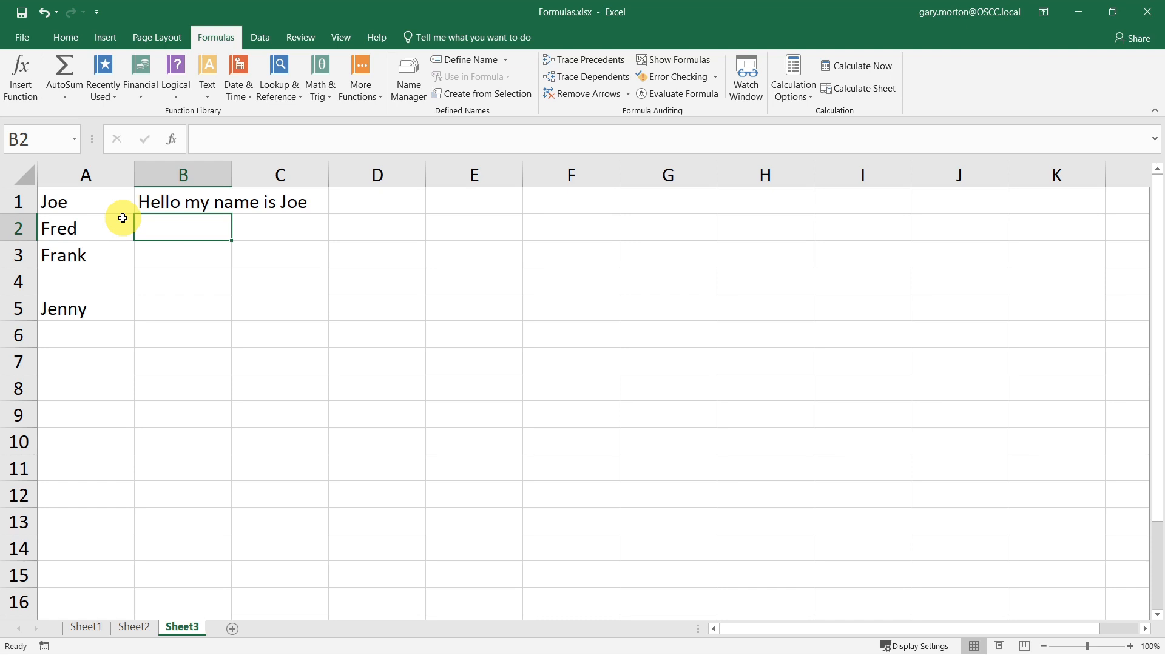
# - Fill B1's formula down to B7 and inspect the filled cells
pyautogui.click(155, 198)
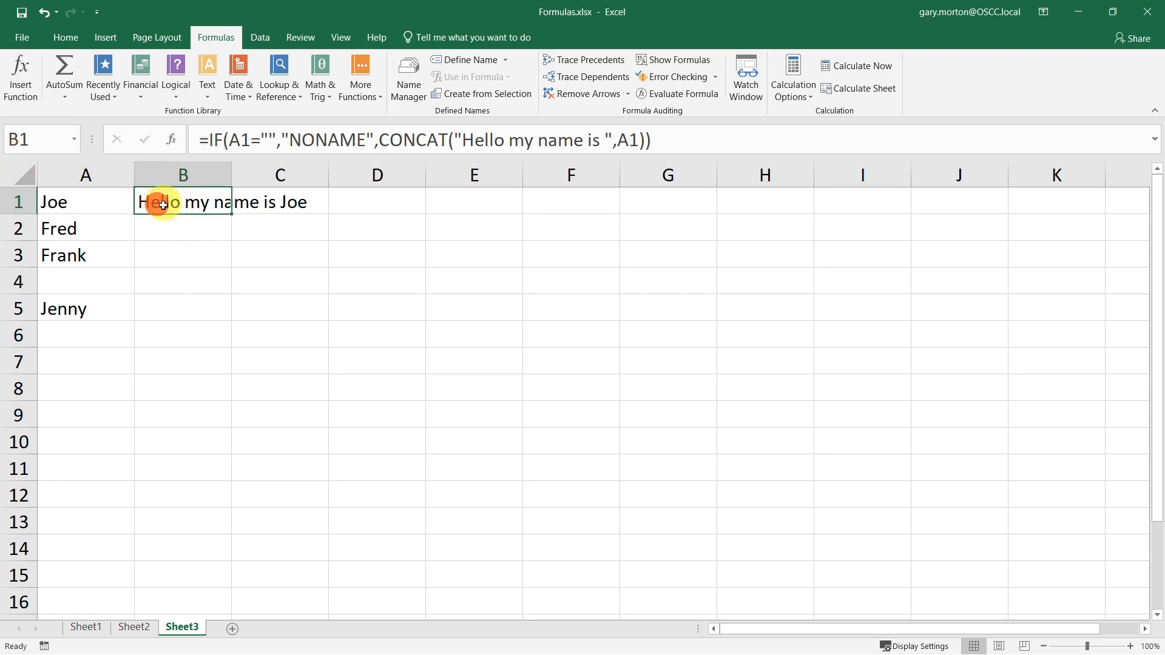
pyautogui.moveTo(231, 214); pyautogui.dragTo(212, 362)
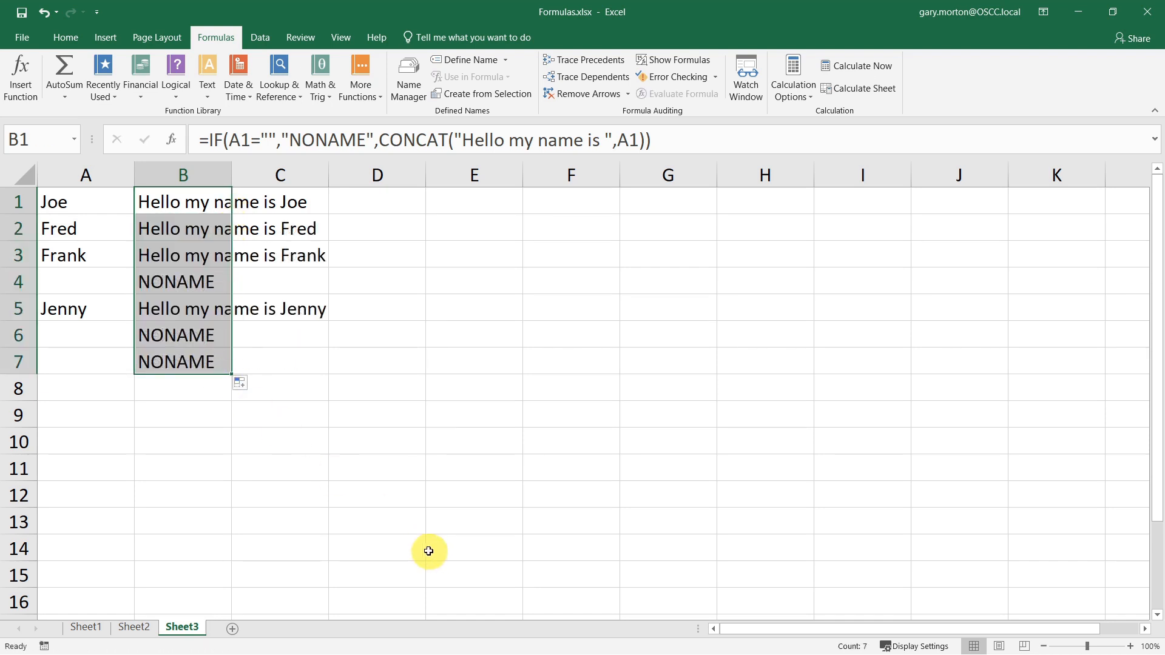
pyautogui.click(407, 458)
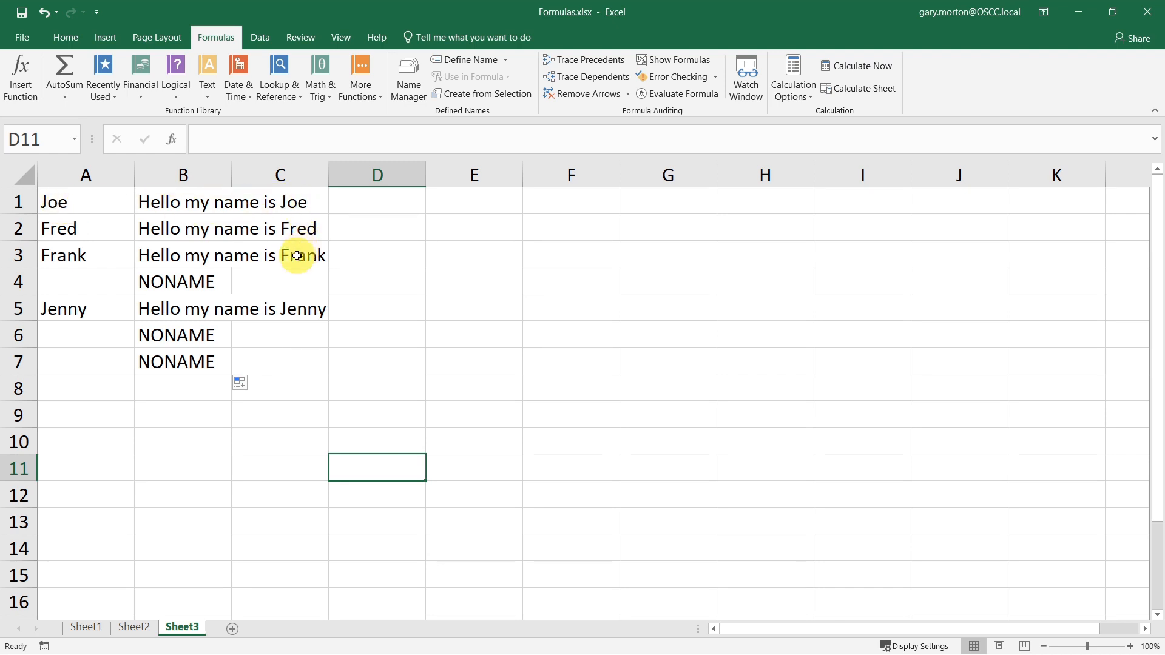
pyautogui.click(177, 280)
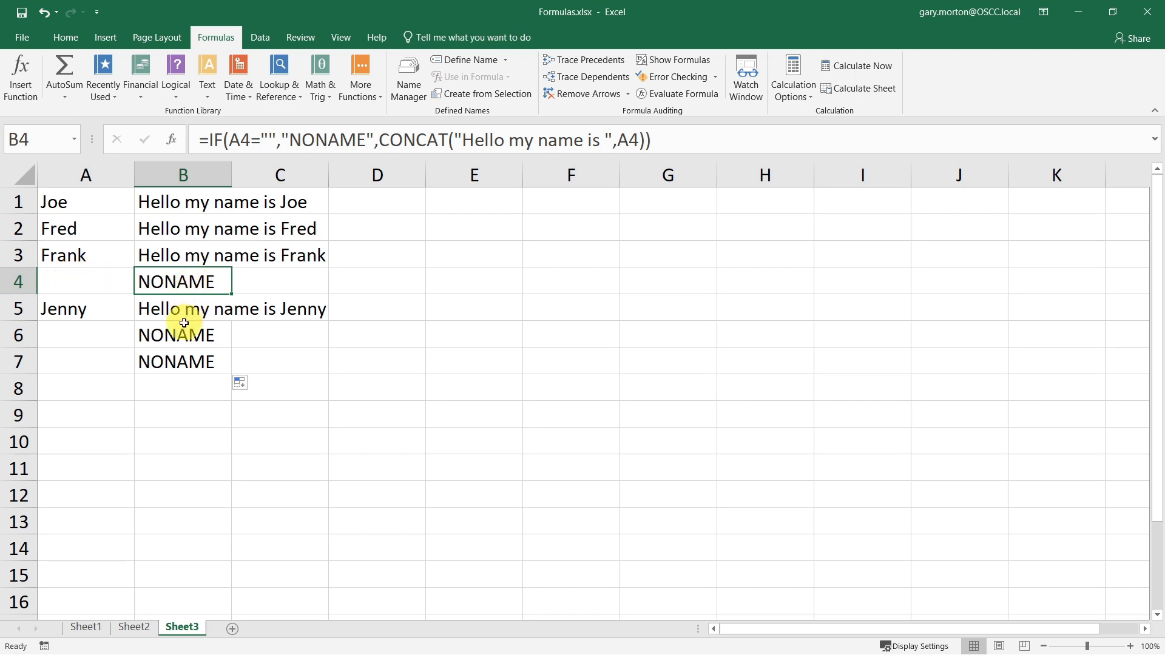
pyautogui.click(158, 334)
pyautogui.click(157, 362)
pyautogui.click(192, 399)
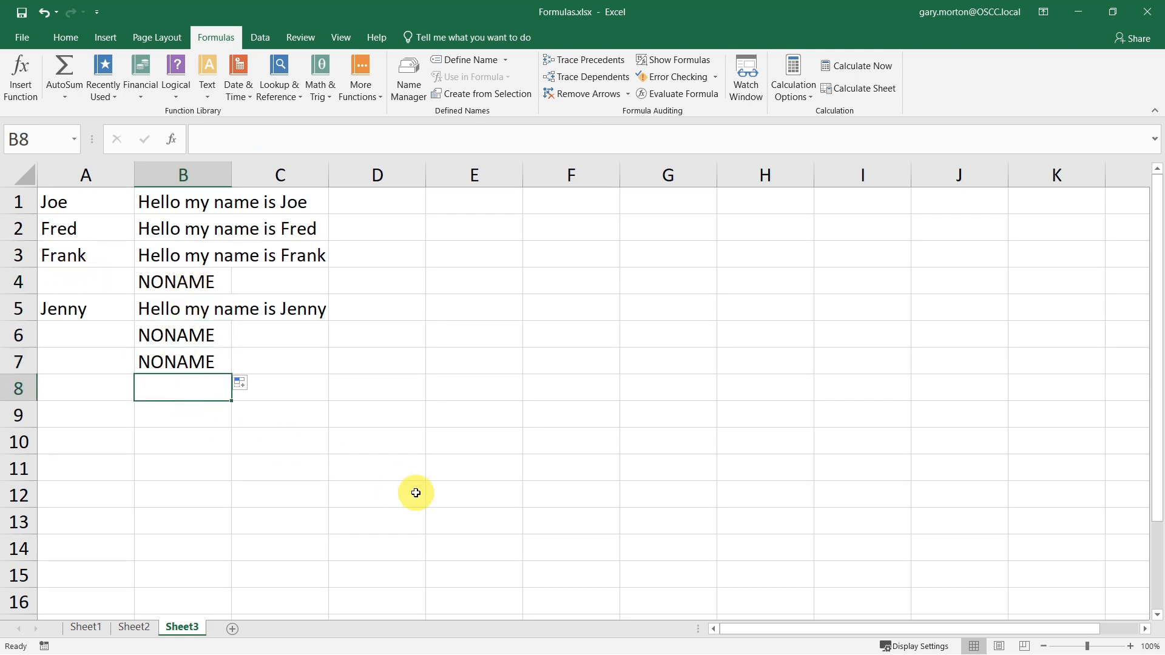
# - Insert a new worksheet with headers Name, ID, Owing and rows Joe 43 600 and Fred 42 593
pyautogui.hotkey('shift', 'F11')
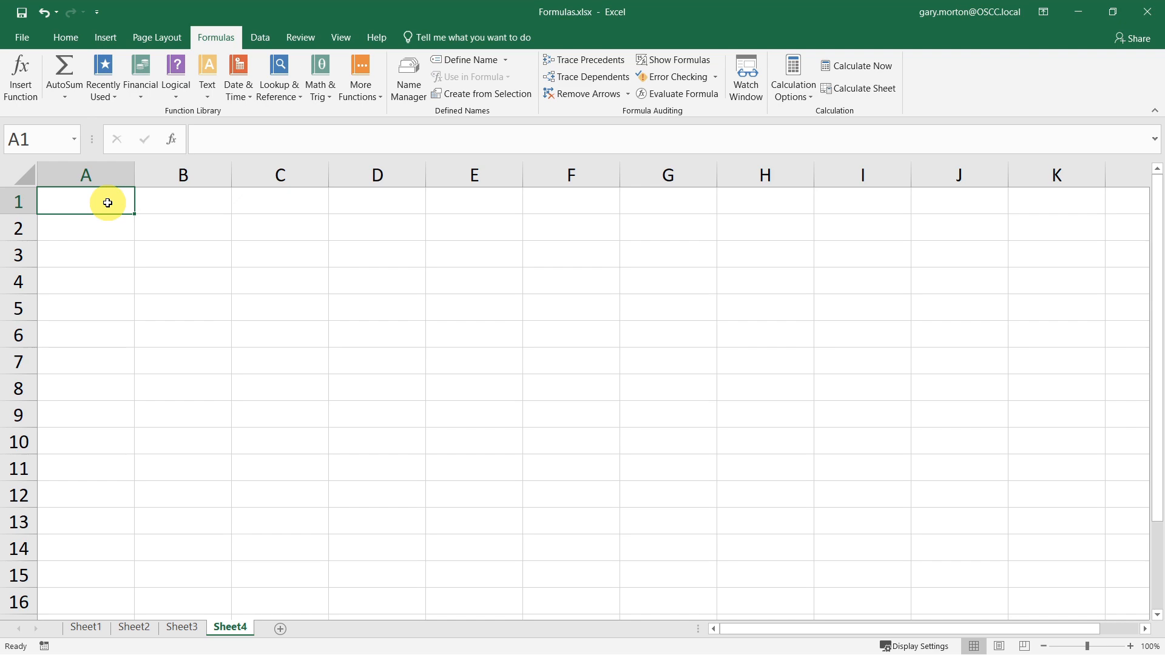
pyautogui.write('Name')
pyautogui.press('Tab')
pyautogui.write('ID')
pyautogui.press('Tab')
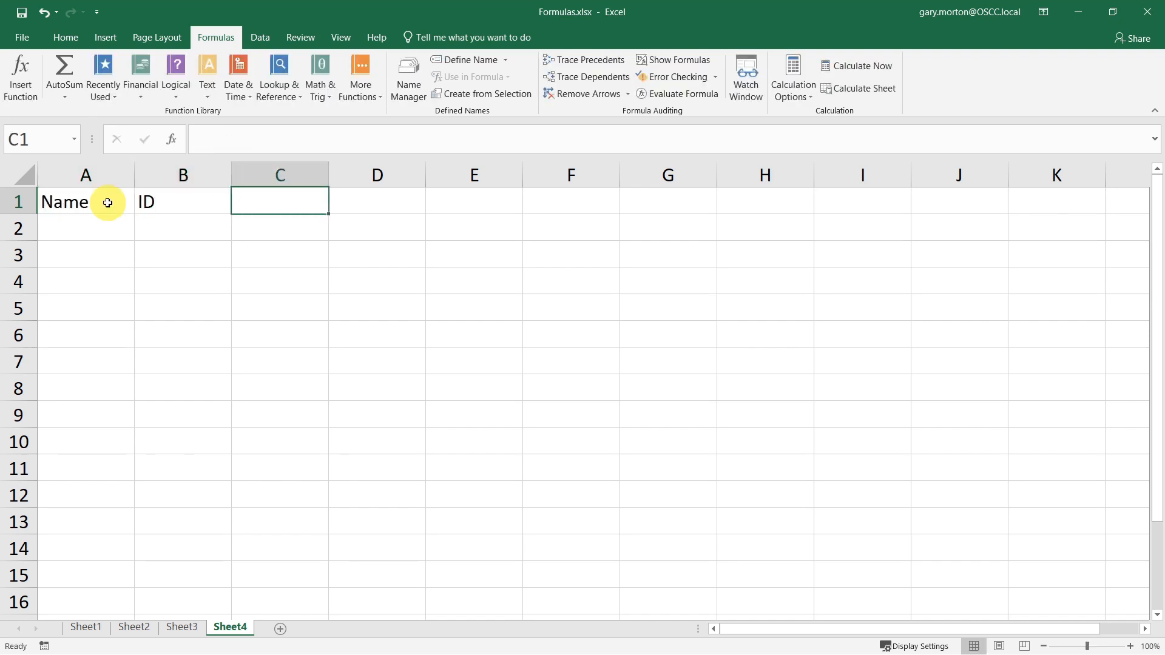
pyautogui.write('Owing')
pyautogui.press('Return')
pyautogui.write('Joe')
pyautogui.press('Tab')
pyautogui.write('43')
pyautogui.press('Tab')
pyautogui.write('600')
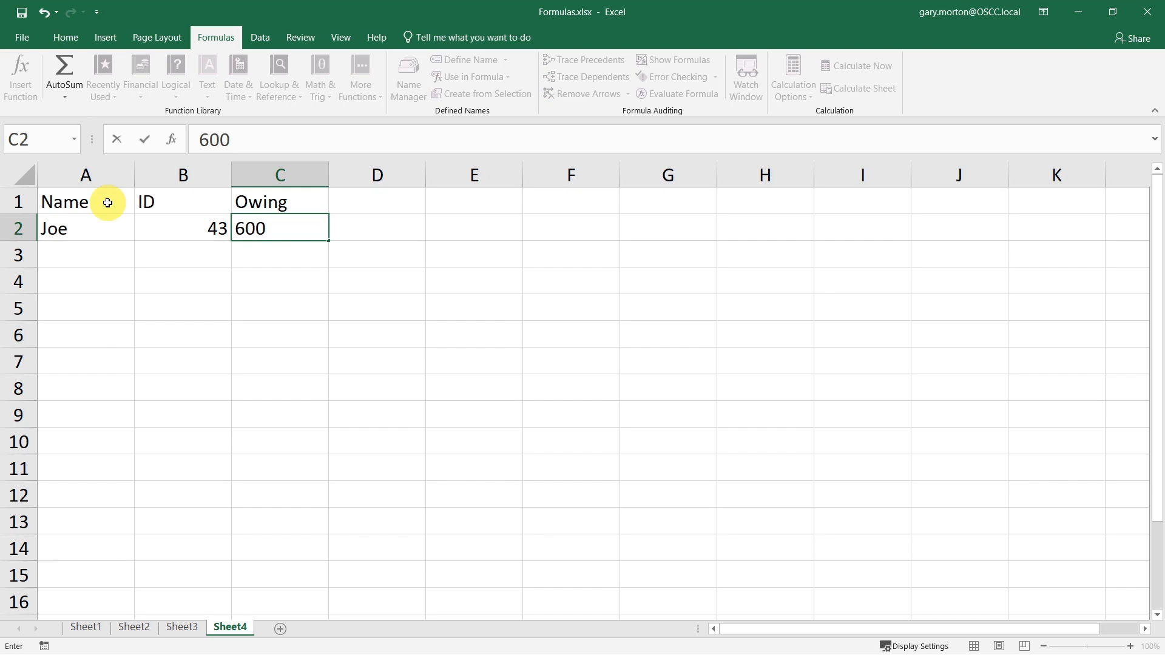
pyautogui.press('Return')
pyautogui.write('fred')
pyautogui.press('Tab')
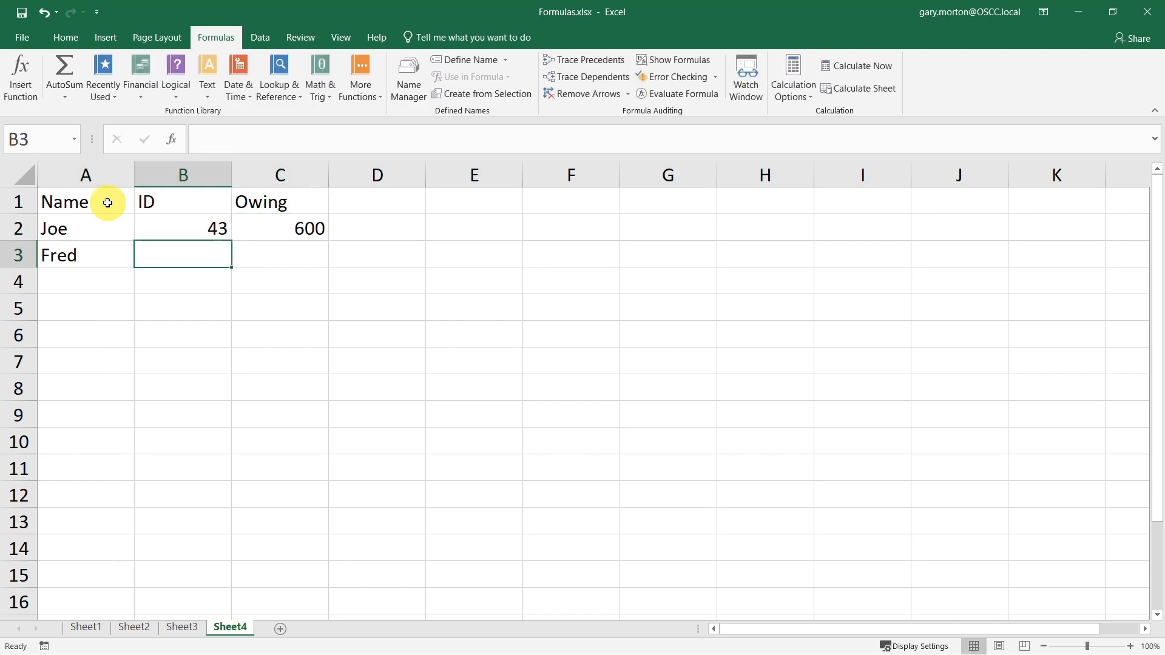
pyautogui.write('42')
# - Add rows Jane 95 4832, Sam 37 123 and Jeb 31 5032 to the table
pyautogui.press('Tab')
pyautogui.write('593')
pyautogui.press('Return')
pyautogui.write('Jane')
pyautogui.press('Tab')
pyautogui.write('067')
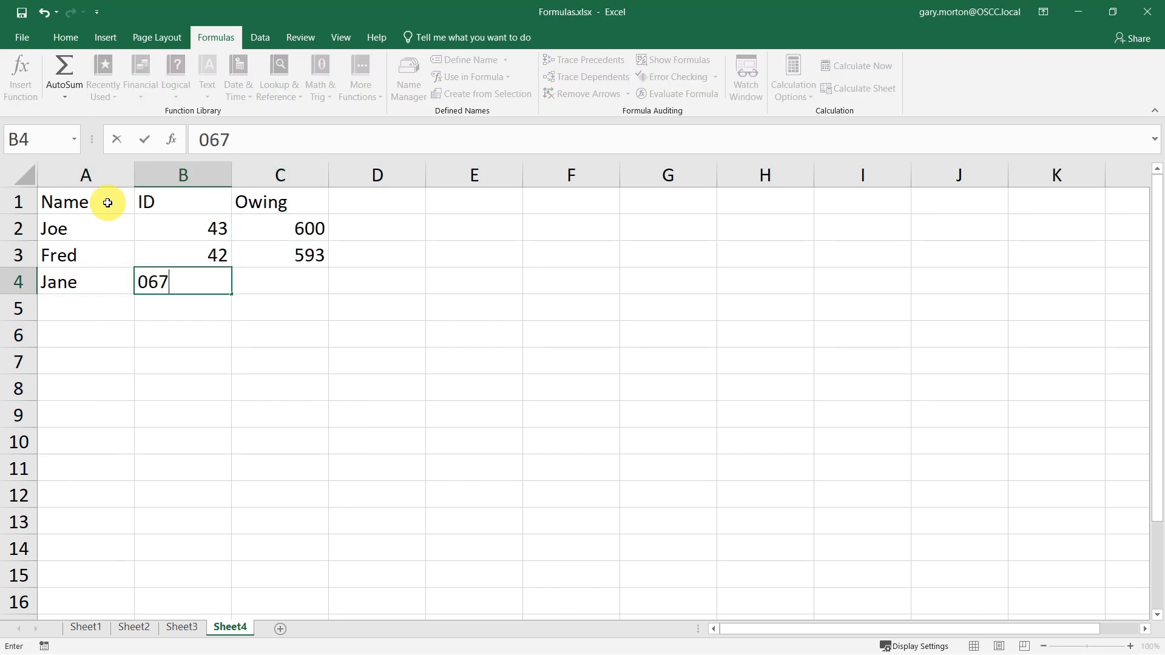
pyautogui.press('BackSpace')
pyautogui.press('BackSpace')
pyautogui.write('95')
pyautogui.press('Tab')
pyautogui.write('4832')
pyautogui.press('Return')
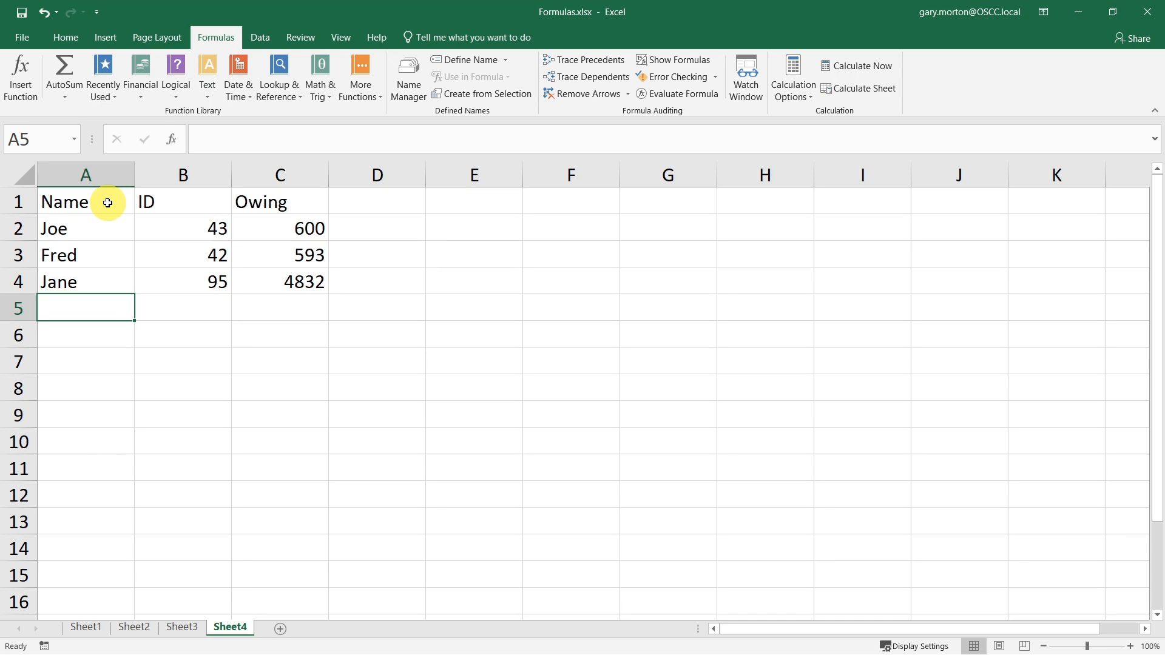
pyautogui.write('Sam')
pyautogui.press('Tab')
pyautogui.write('37')
pyautogui.press('Tab')
pyautogui.write('123')
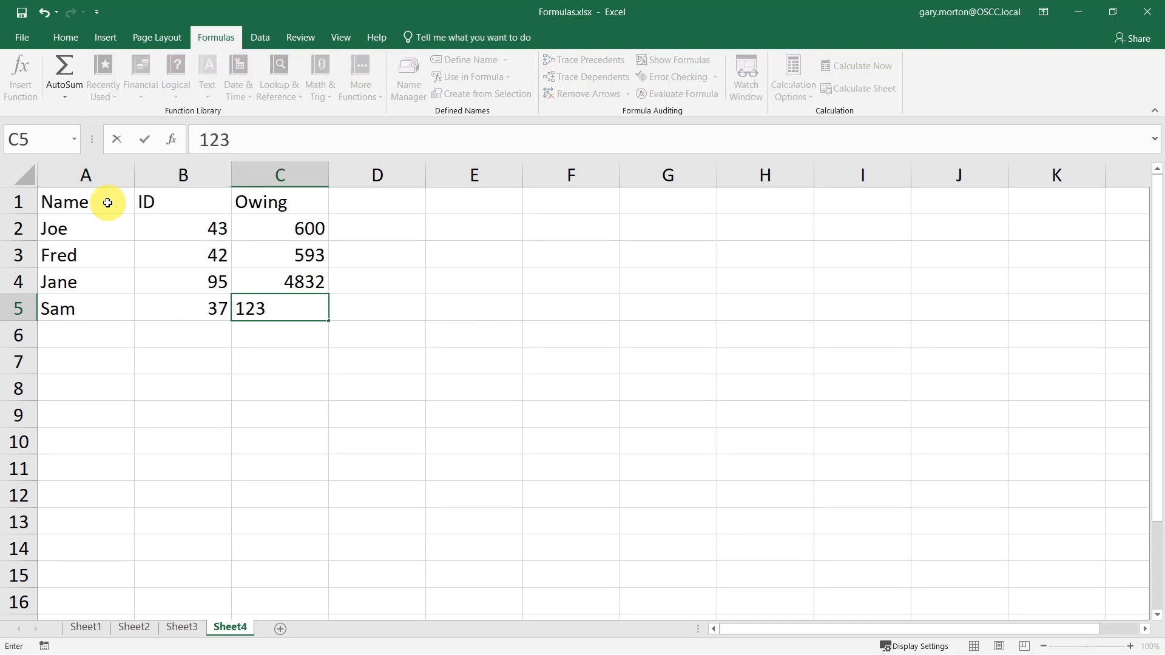
pyautogui.press('Return')
pyautogui.write('Jeb')
pyautogui.press('Tab')
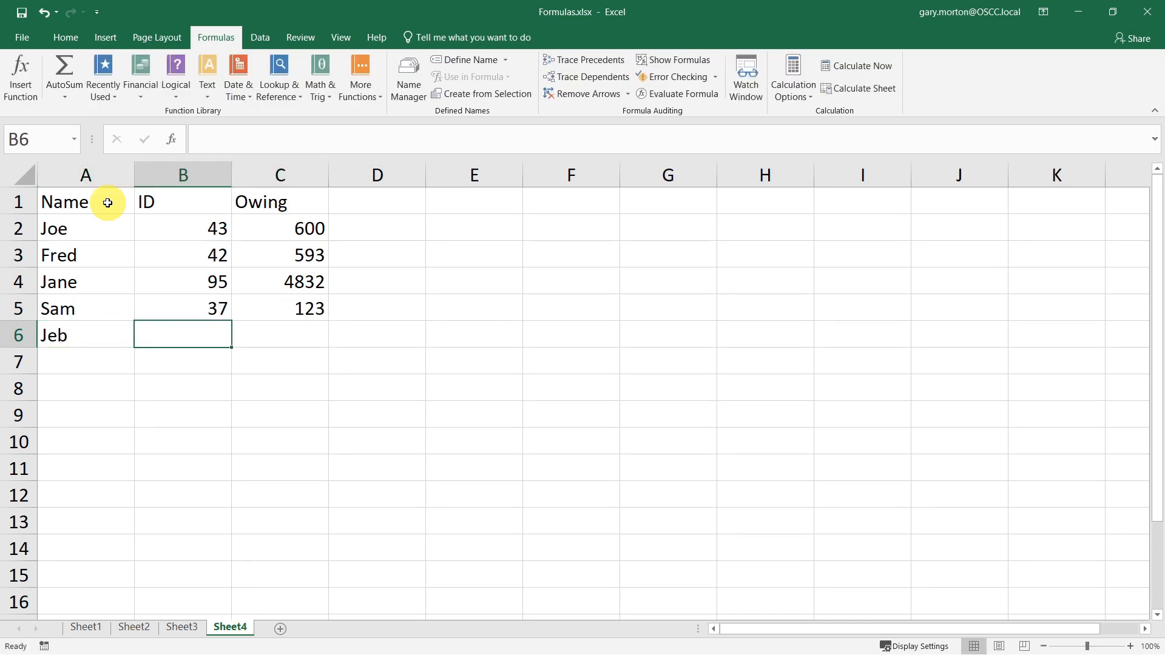
pyautogui.write('31')
pyautogui.press('Tab')
pyautogui.write('5032')
pyautogui.press('Return')
# - Format the Owing values C2:C6 as Currency with 2 decimal places and the $ symbol
pyautogui.moveTo(276, 222); pyautogui.dragTo(277, 328)
pyautogui.rightClick(307, 257)
pyautogui.rightClick(309, 286)
pyautogui.click(331, 523)
pyautogui.click(271, 388)
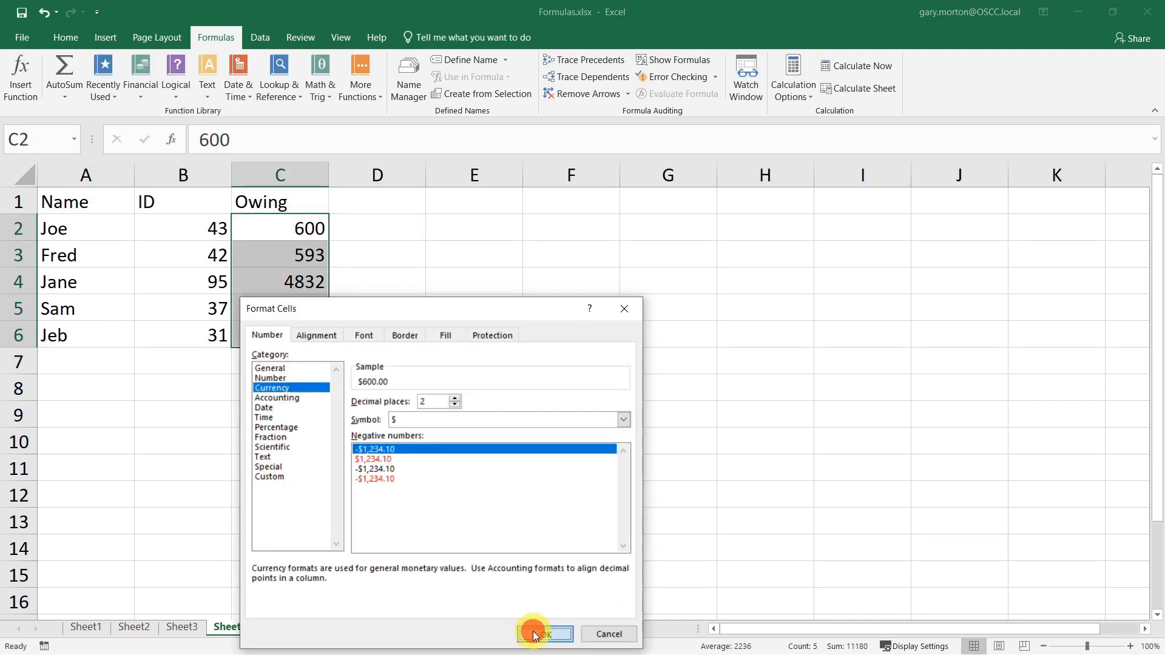
pyautogui.click(545, 633)
pyautogui.click(282, 375)
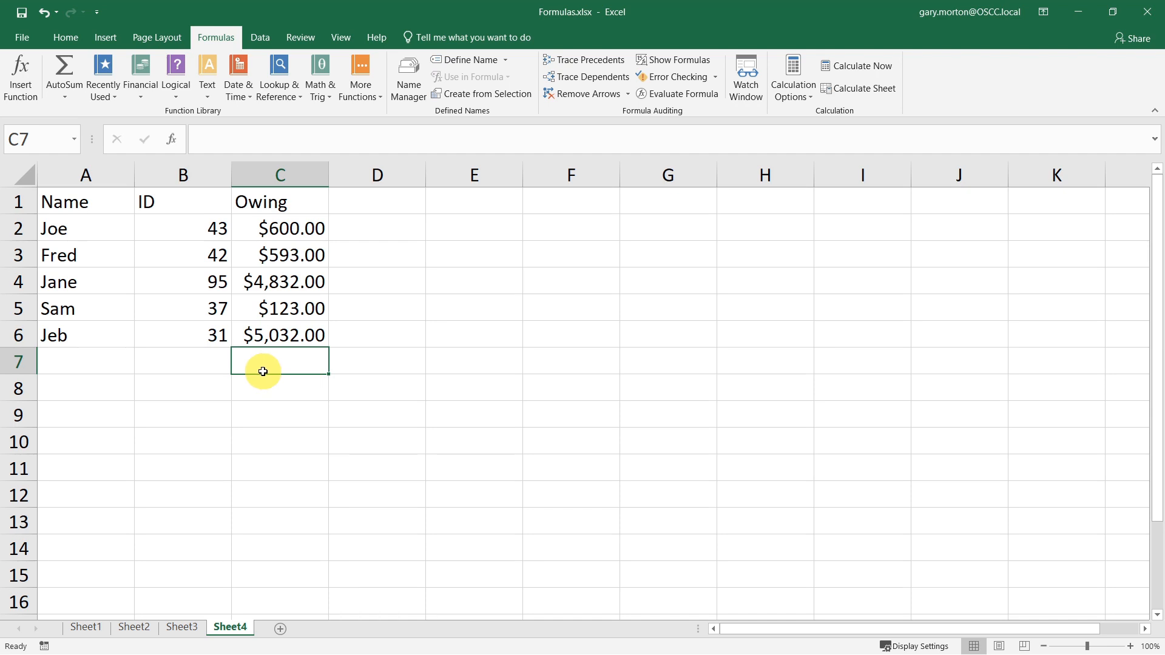
# - Start a lookup area below the table with the label Name: in A8 and Joe in B8
pyautogui.click(84, 394)
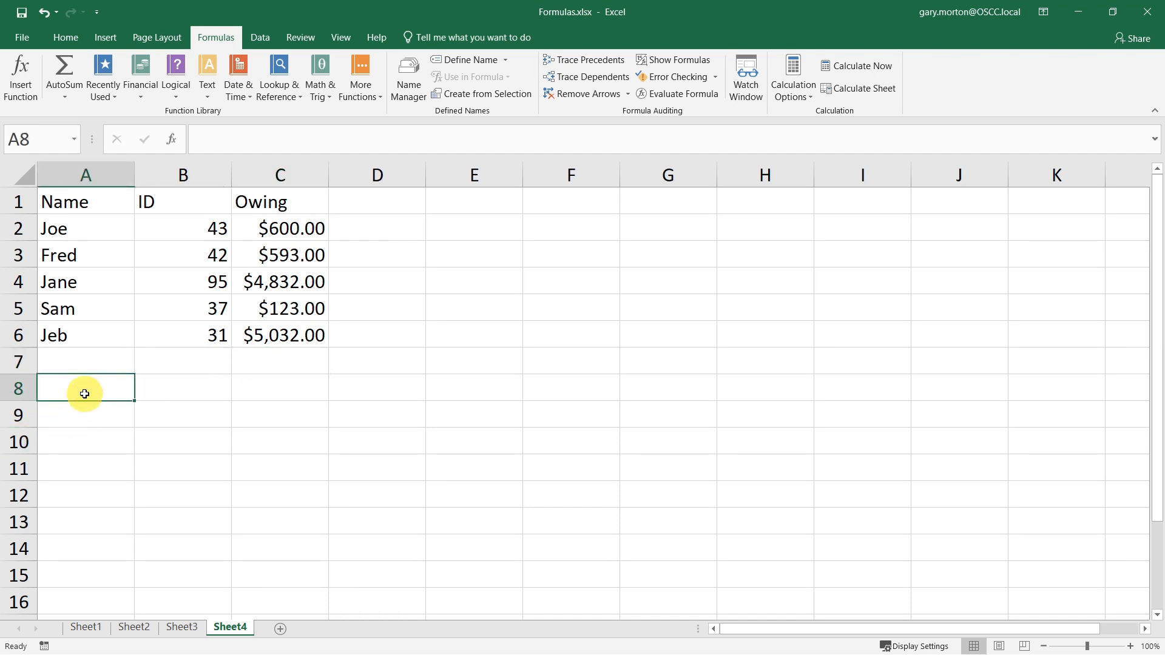
pyautogui.write('Name:')
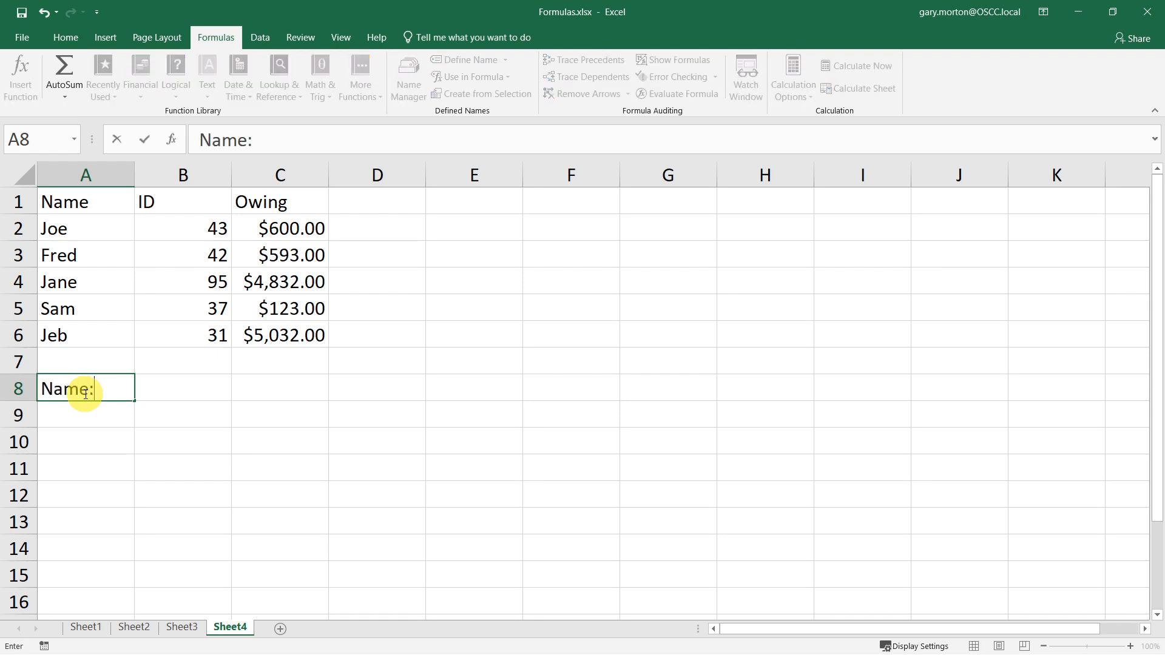
pyautogui.press('Tab')
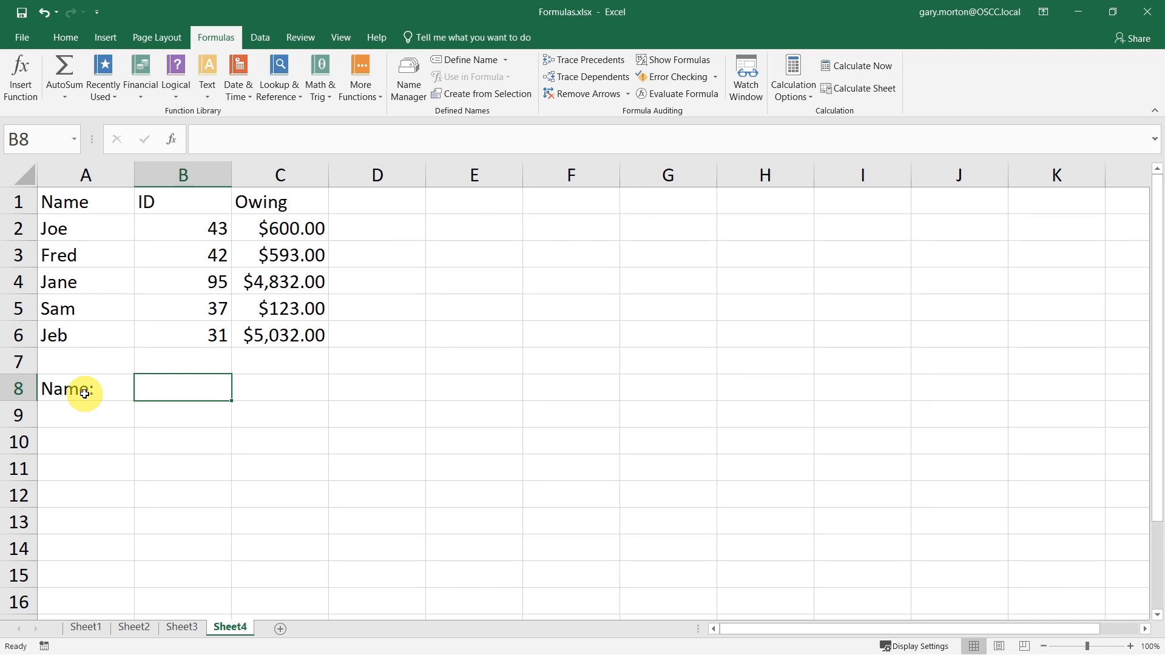
pyautogui.write('Joe')
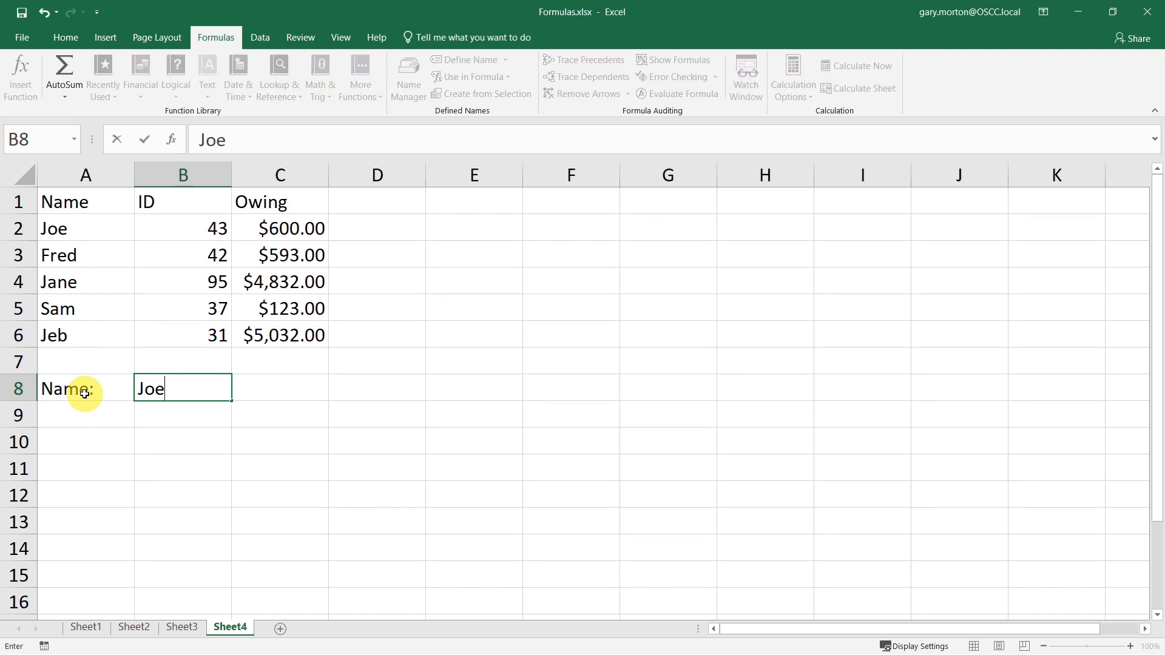
pyautogui.press('Return')
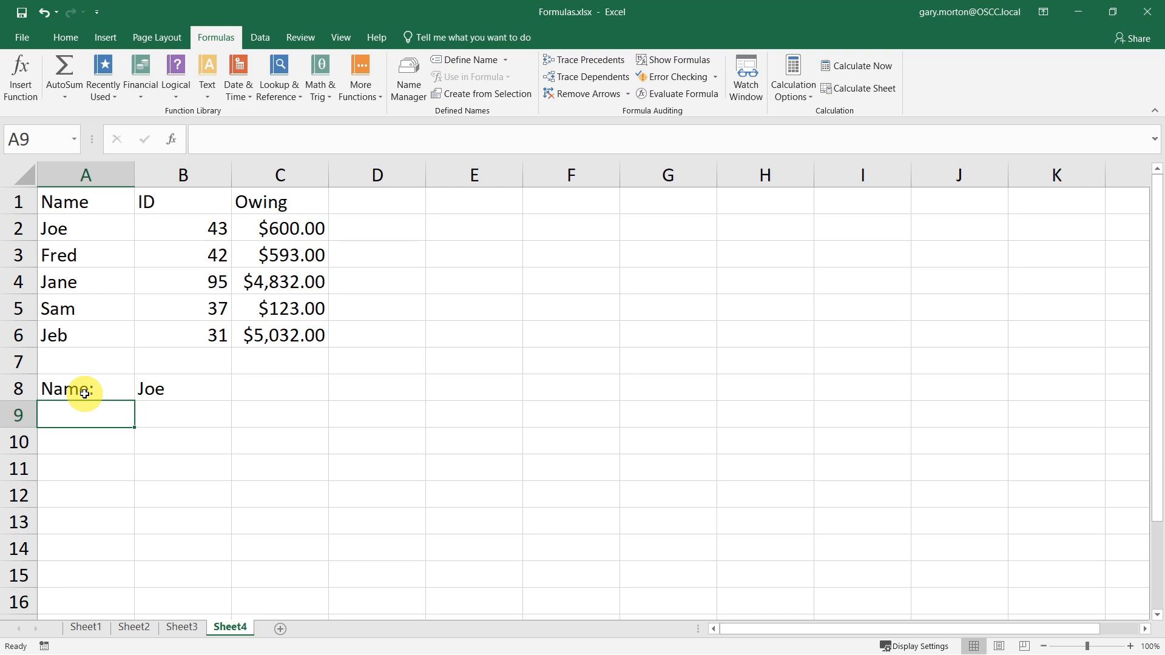
# - Add the labels ID and Owing in A9 and A10 below the Name: label
pyautogui.write('ID')
pyautogui.press('Tab')
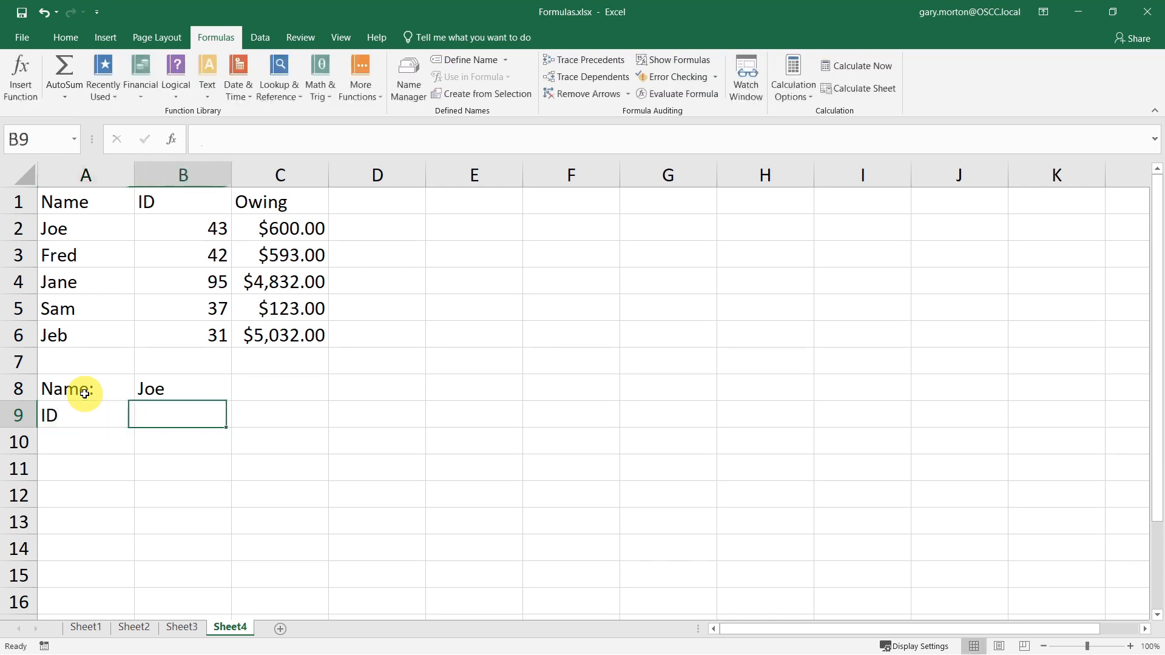
pyautogui.press('Return')
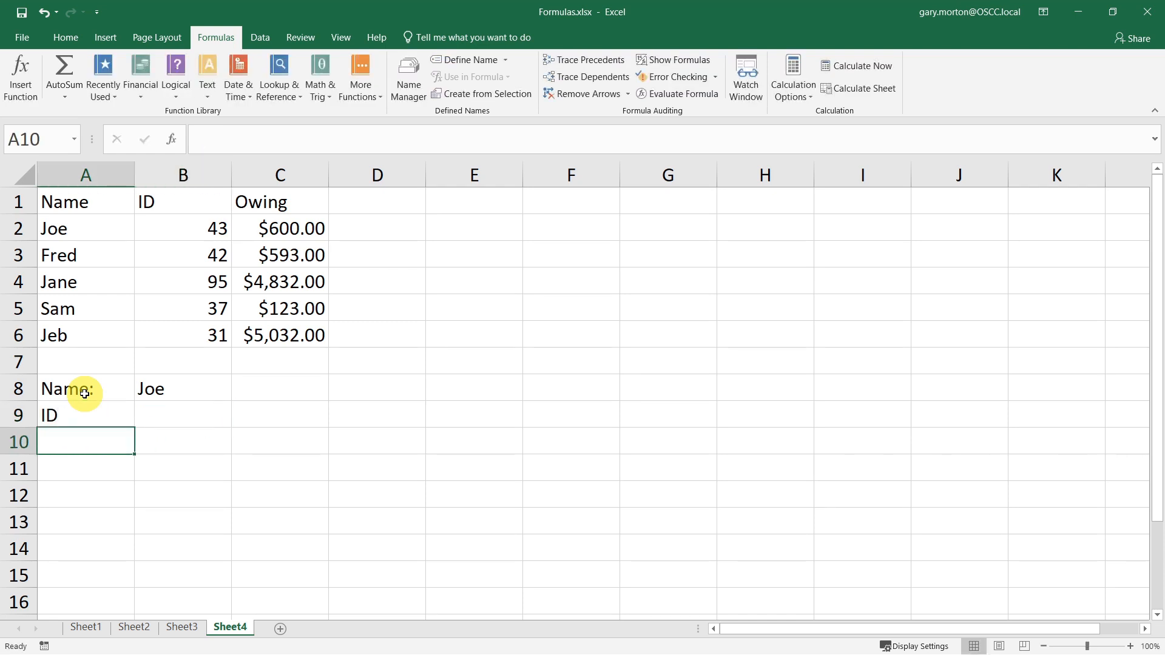
pyautogui.write('Owing')
pyautogui.press('Tab')
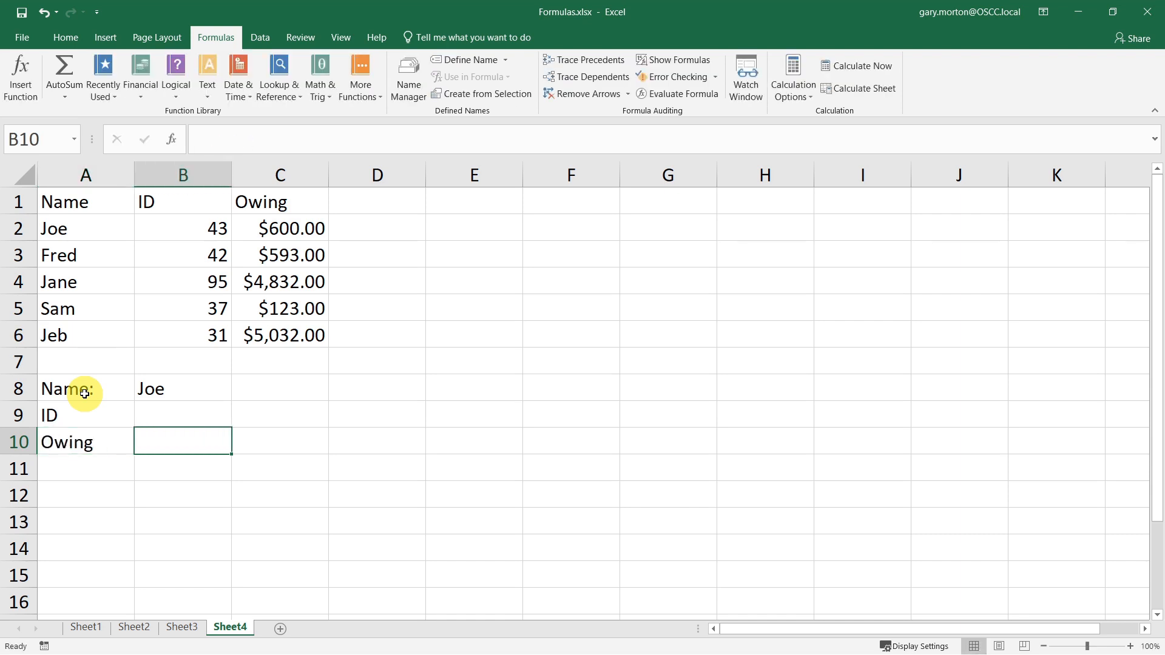
pyautogui.press('Up')
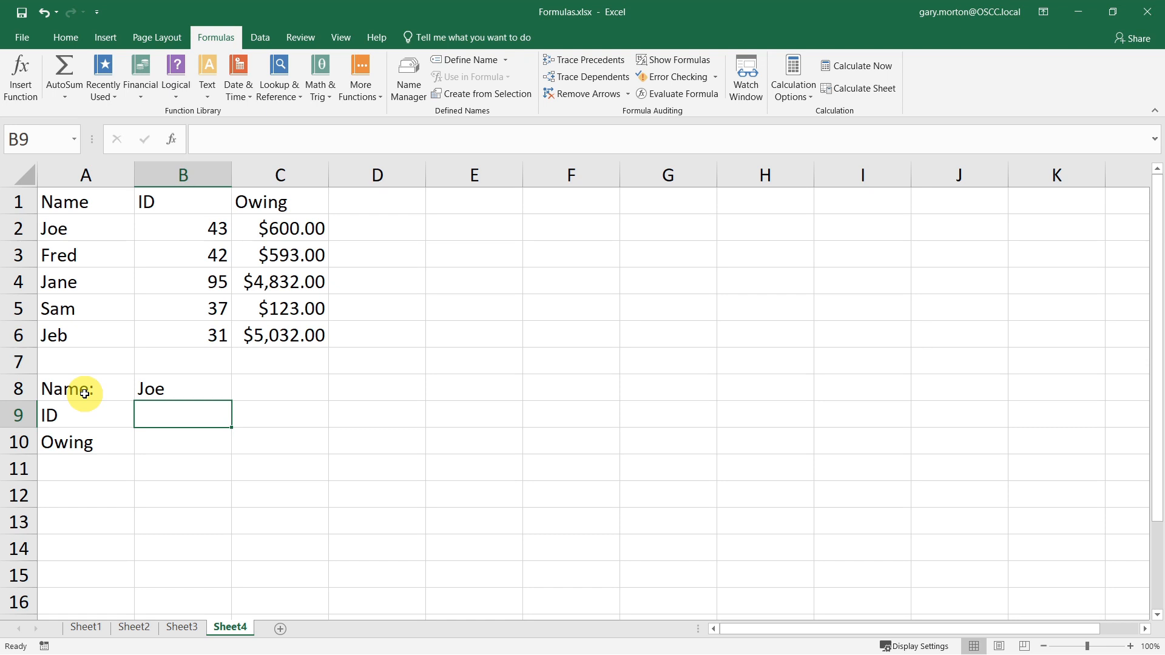
# - In B9, enter =VLOOKUP(B8,A2:C6,2,FALSE) to look up the ID for the name in B8
pyautogui.write('=v')
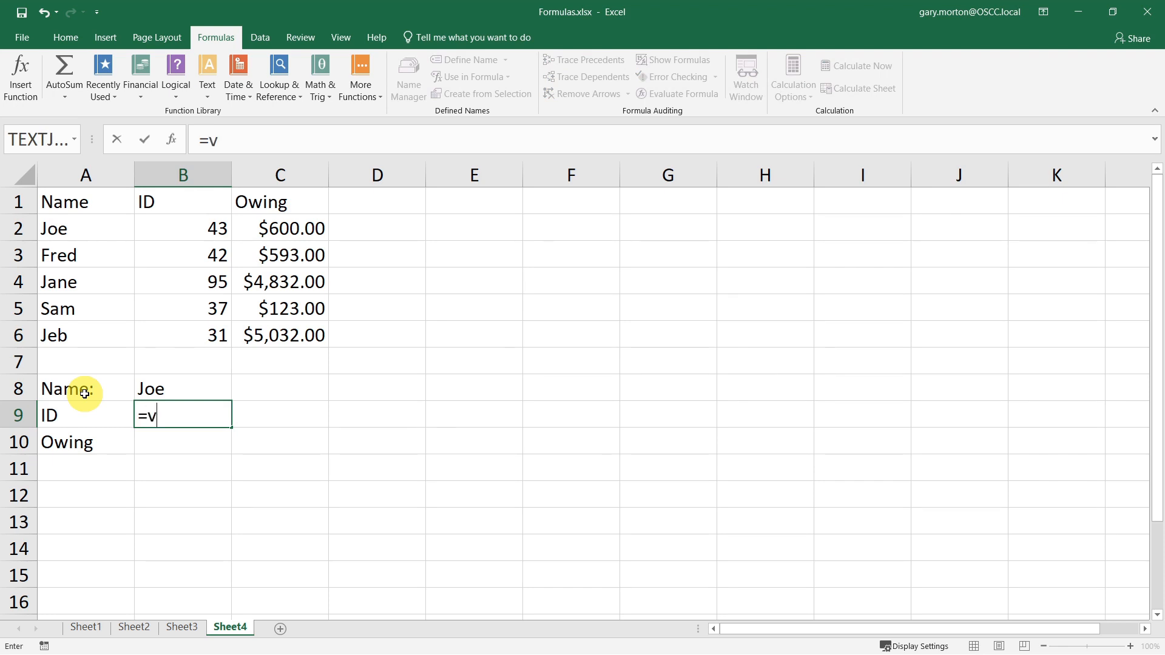
pyautogui.write('loo')
pyautogui.press('Tab')
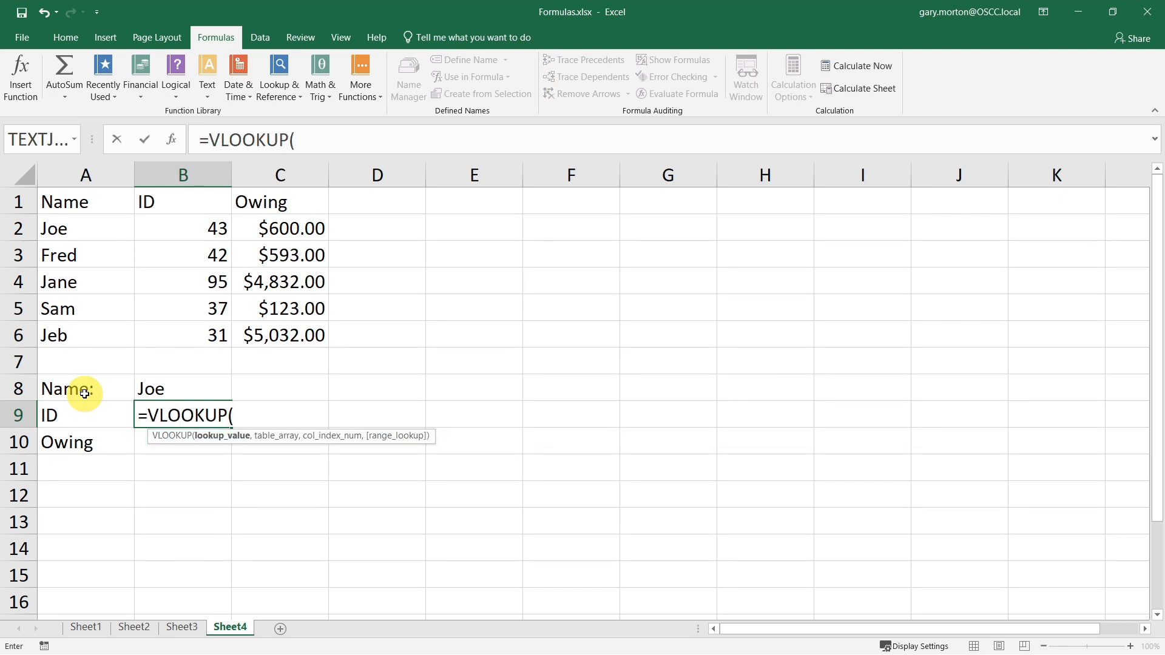
pyautogui.click(155, 383)
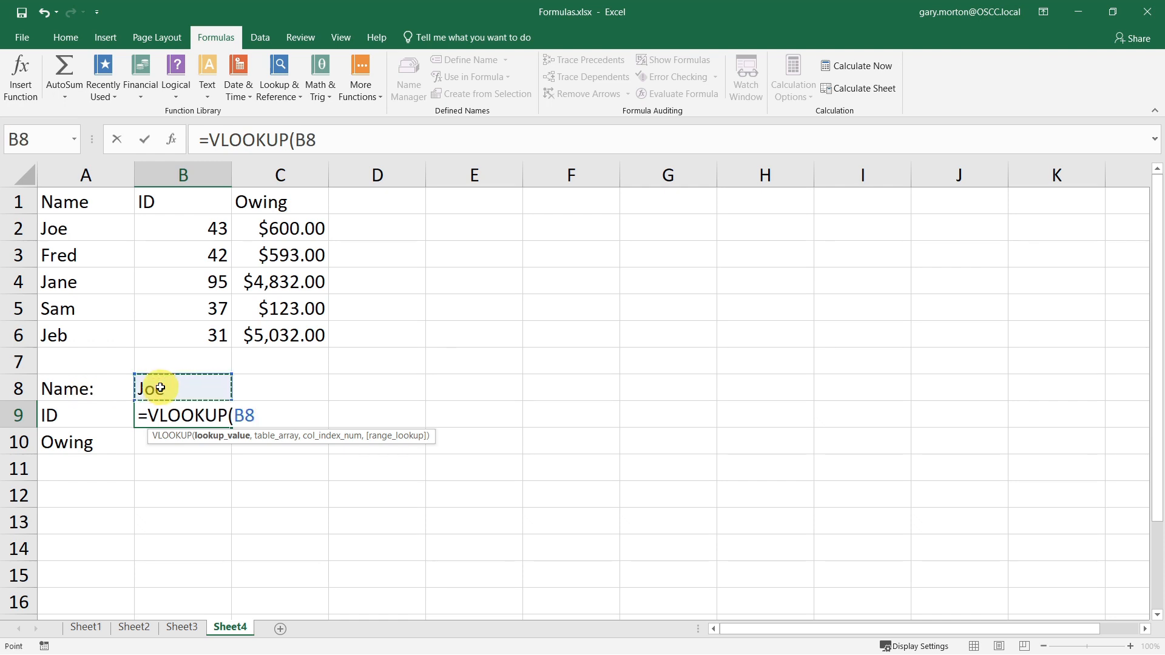
pyautogui.write(',')
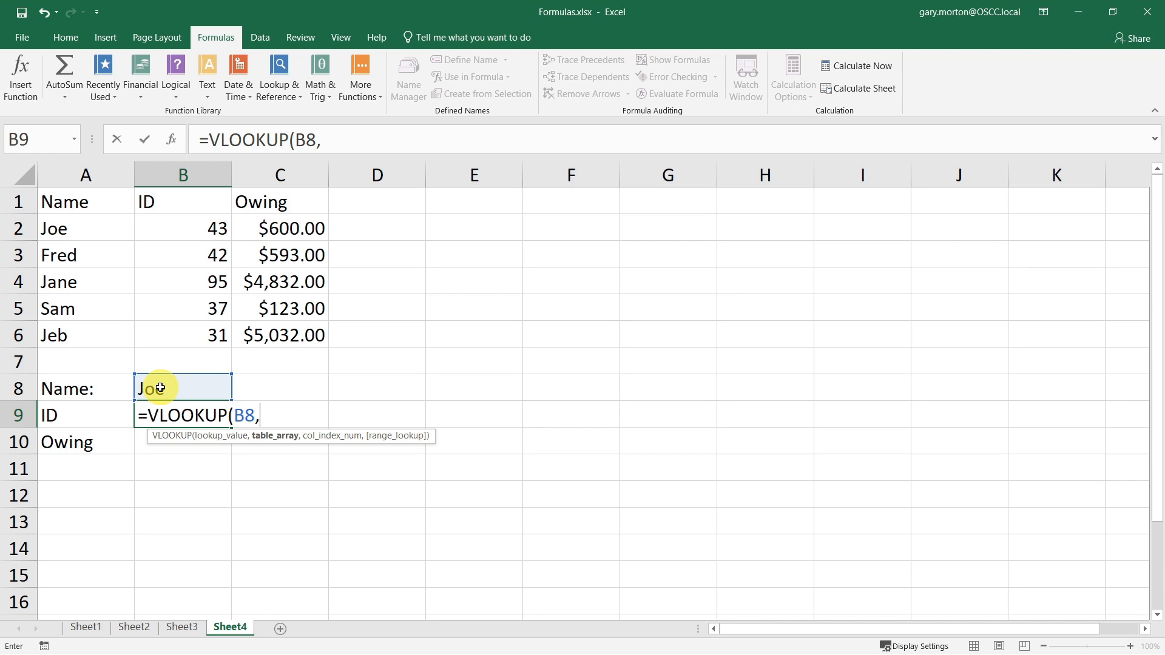
pyautogui.click(77, 229)
pyautogui.moveTo(77, 229); pyautogui.dragTo(291, 331)
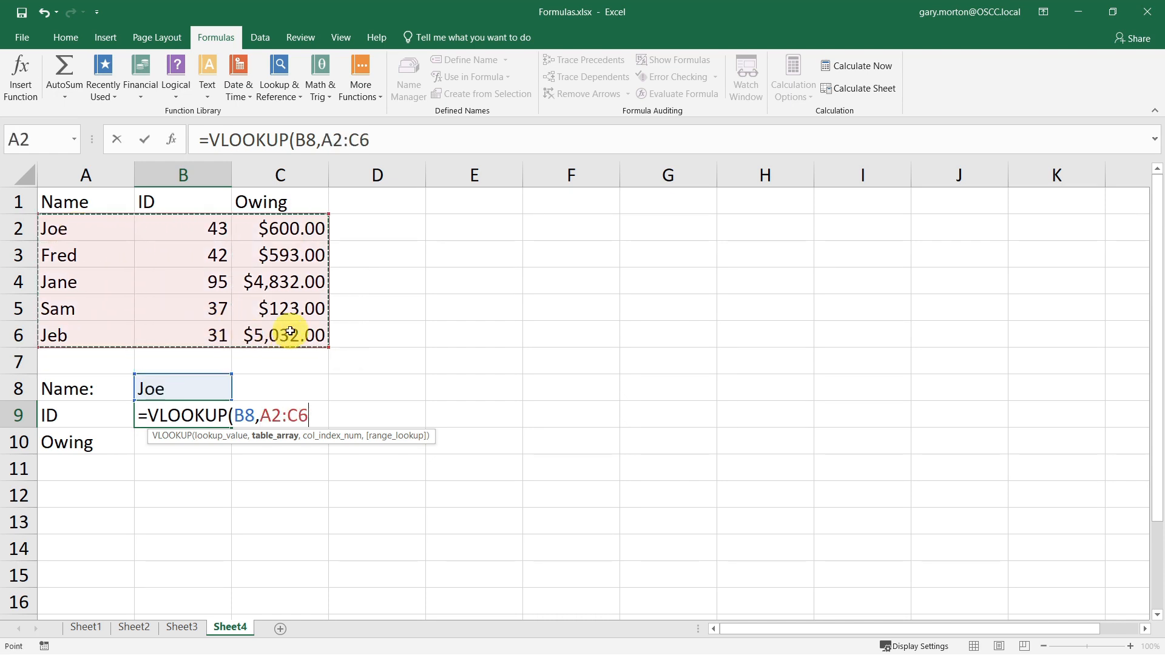
pyautogui.write(',')
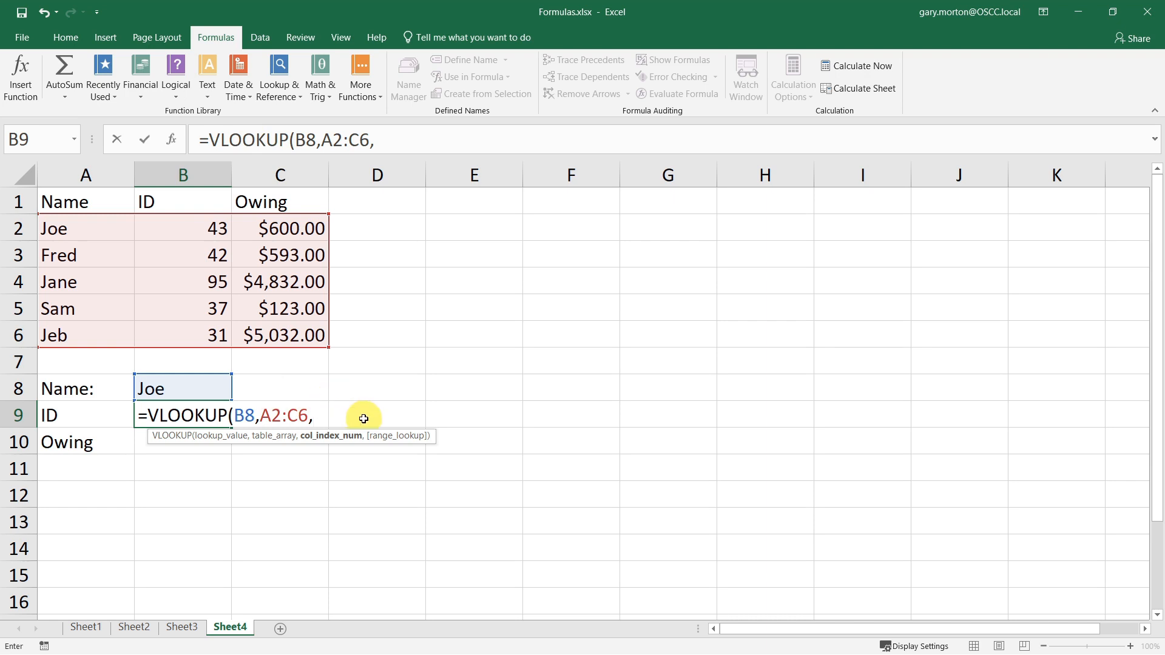
pyautogui.write('2,')
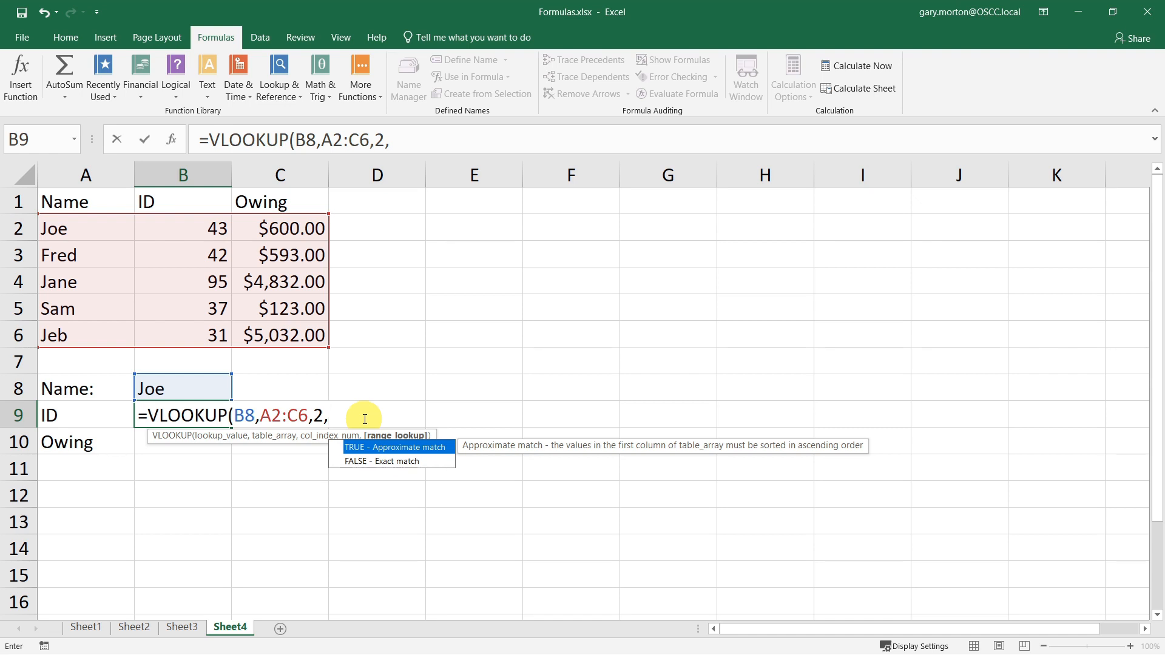
pyautogui.write('false')
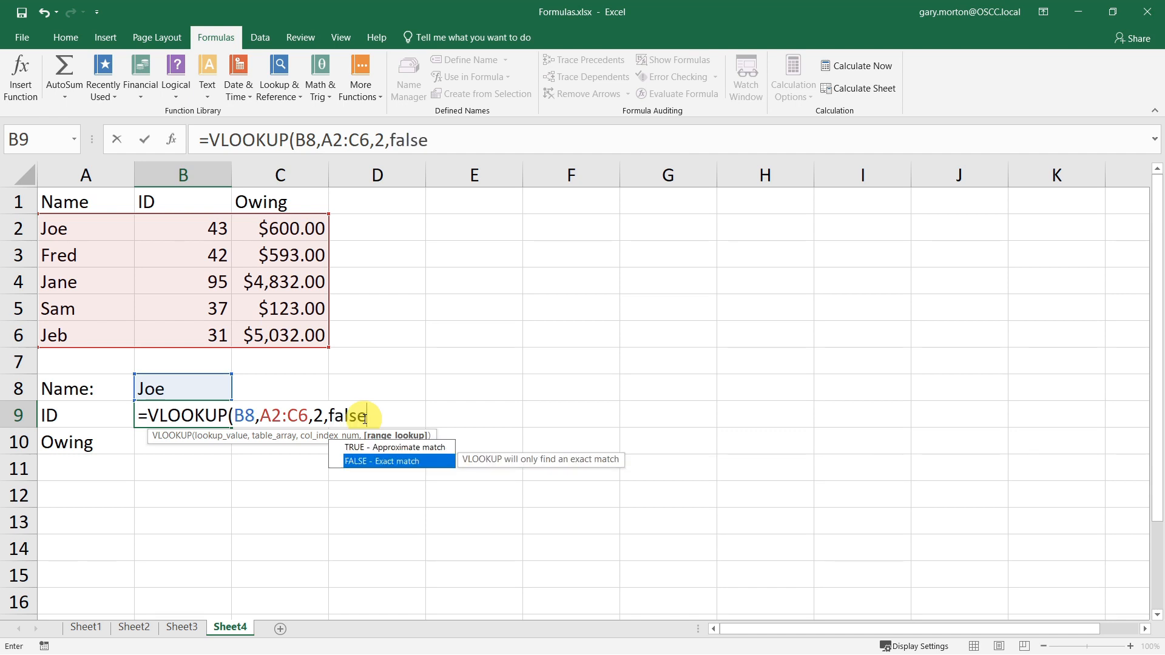
pyautogui.press('Return')
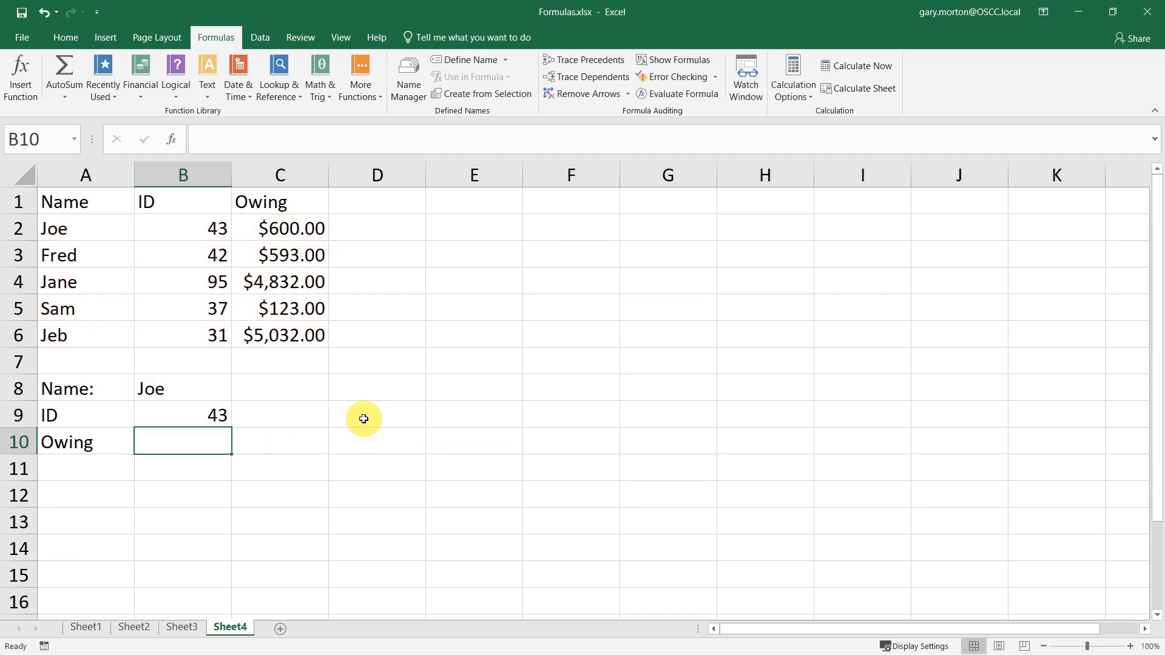
# - In B10, enter =VLOOKUP(B8,A2:C6,3,FALSE) to look up the amount owing for the name in B8
pyautogui.press('Up')
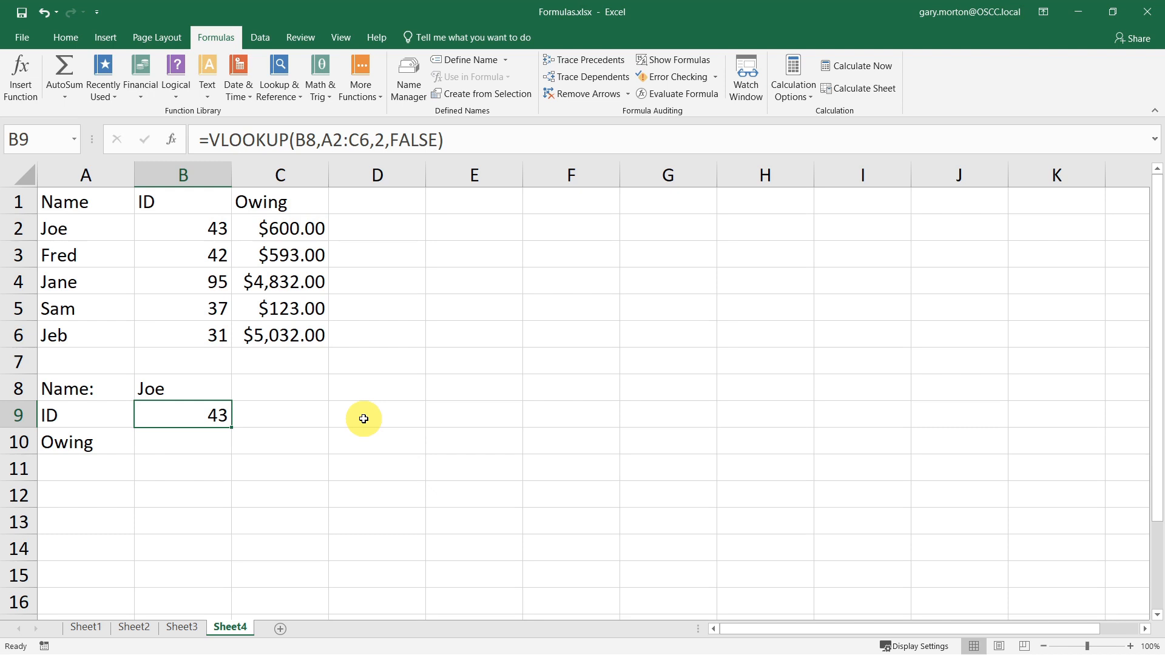
pyautogui.press('Down')
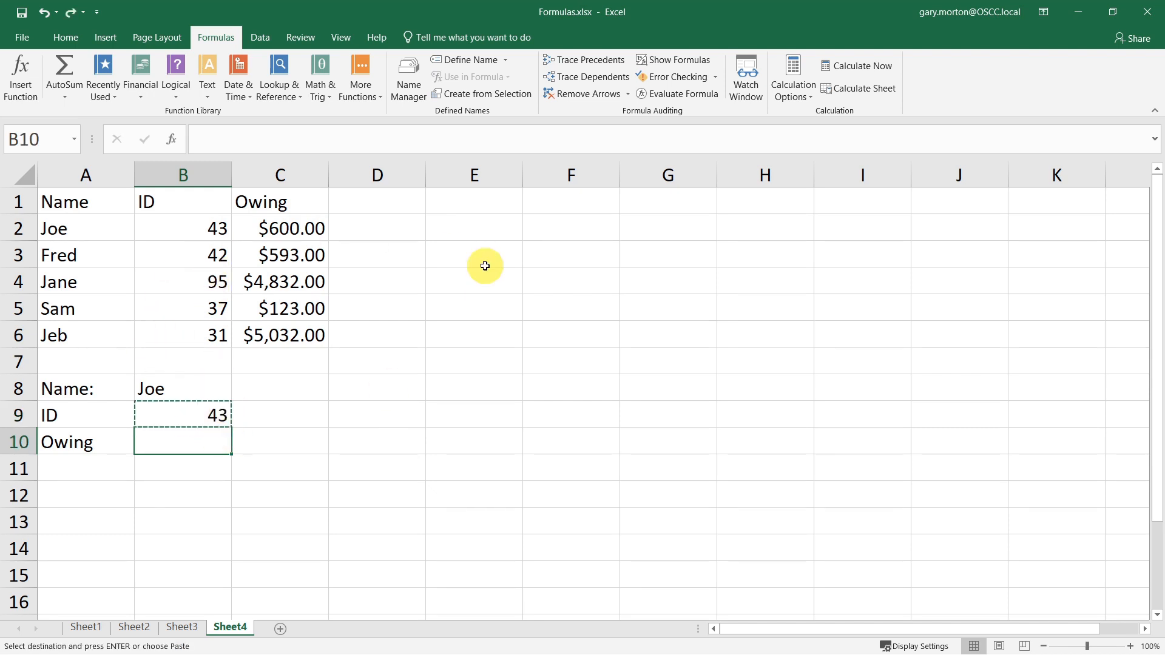
pyautogui.write('=-')
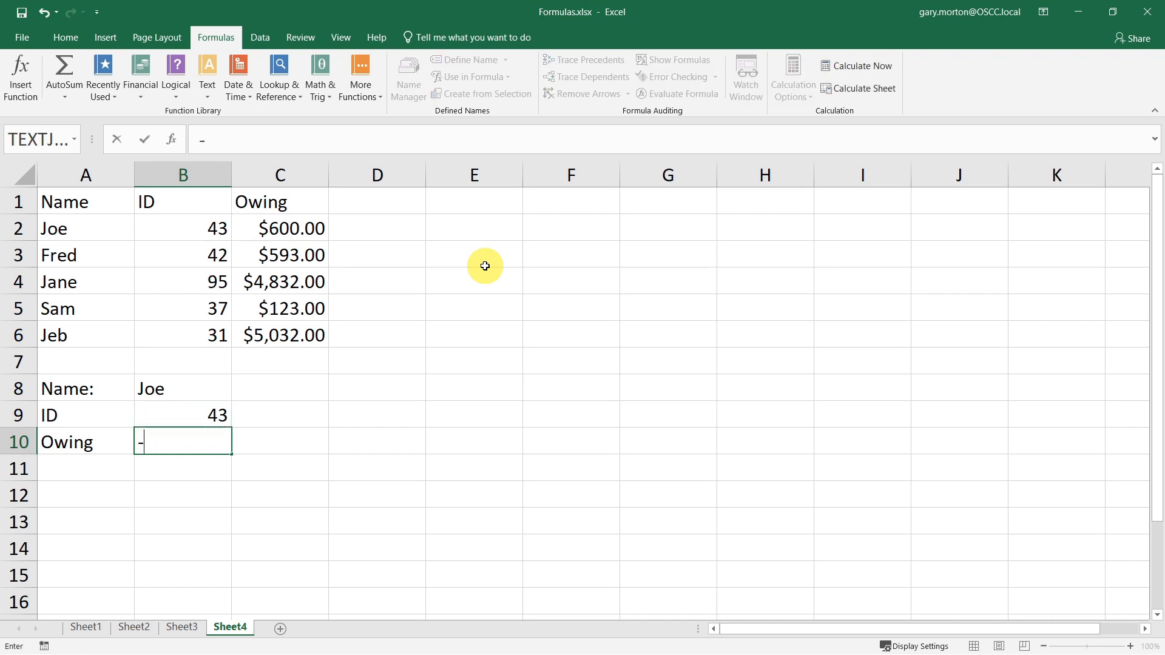
pyautogui.press('BackSpace')
pyautogui.write('vlo')
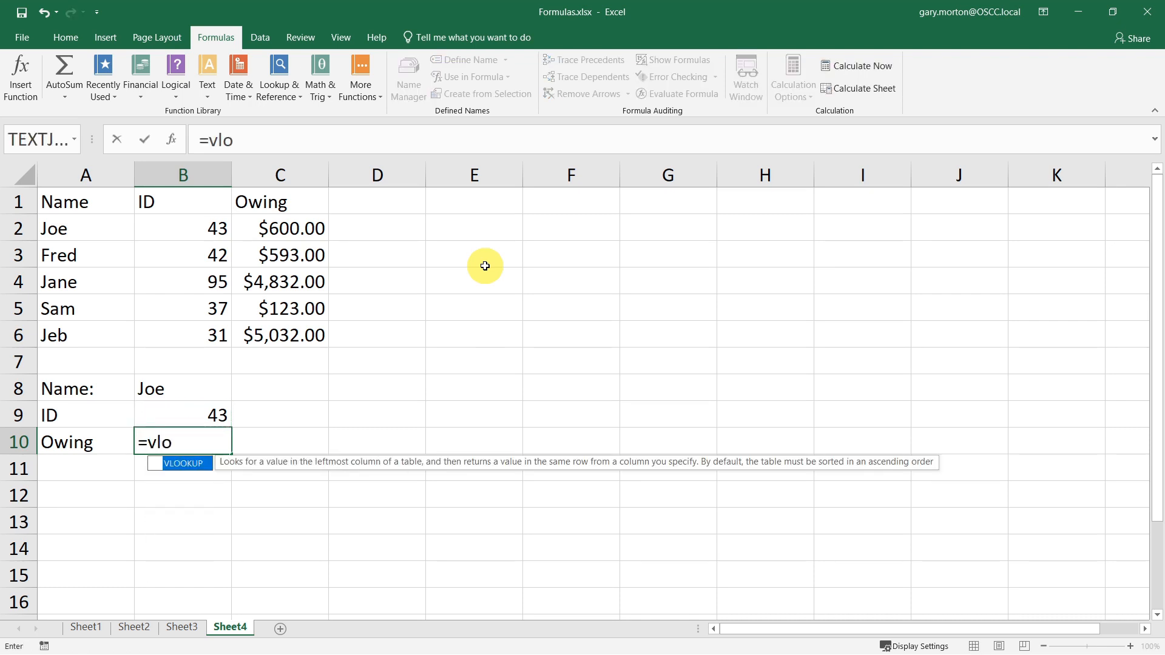
pyautogui.press('Tab')
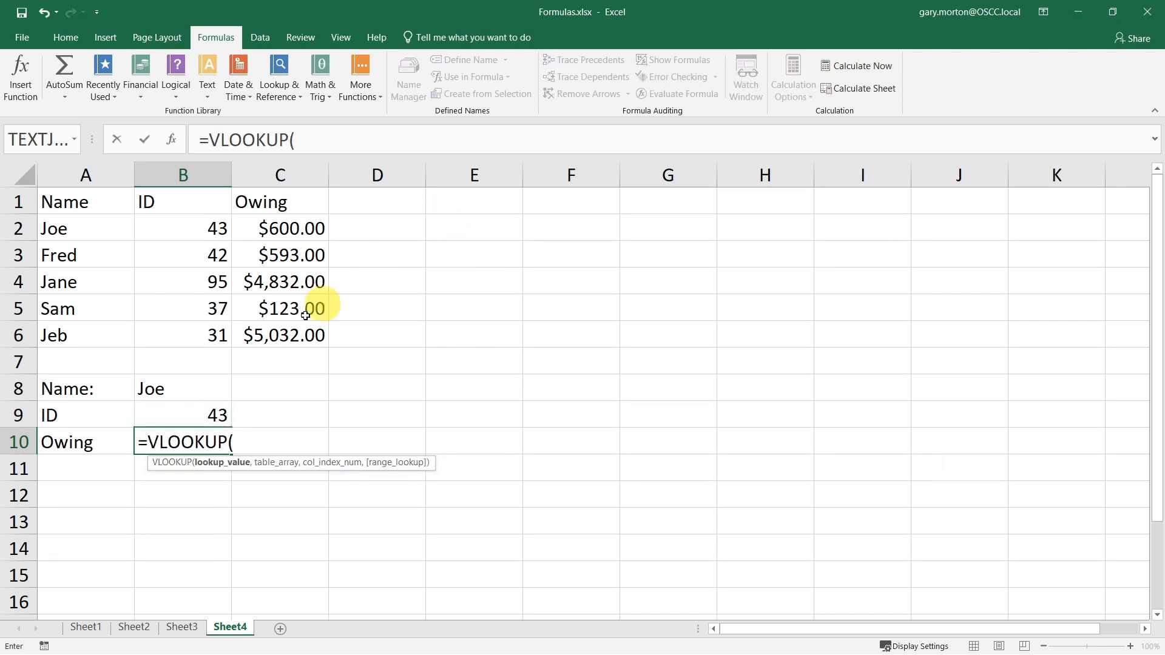
pyautogui.click(217, 381)
pyautogui.write(',')
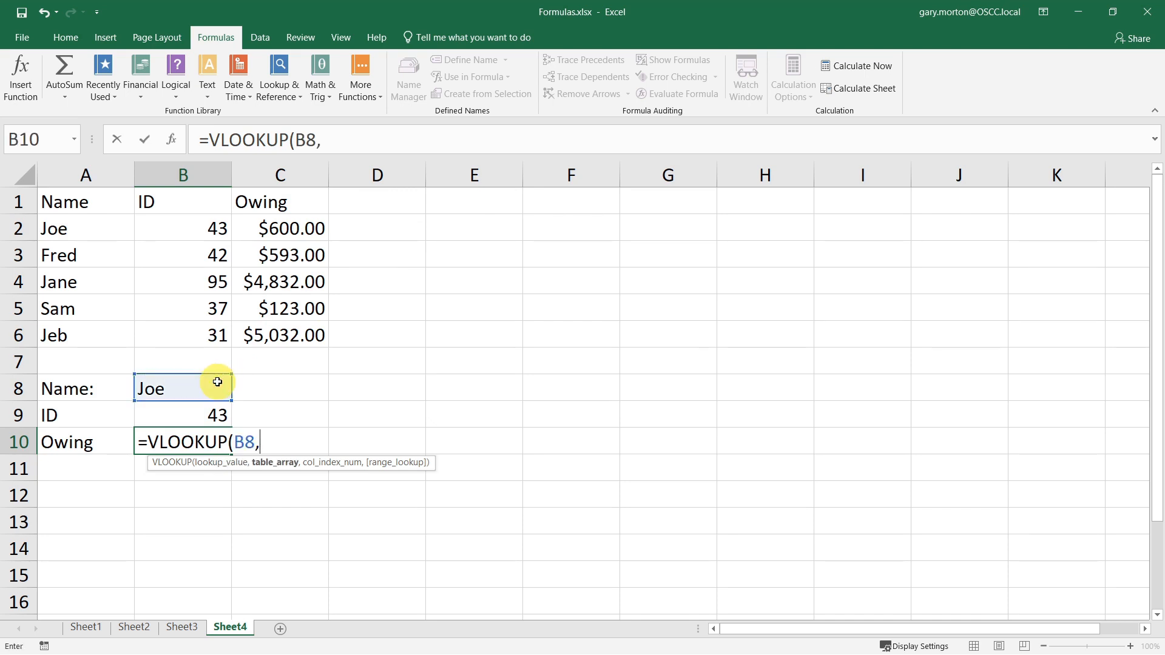
pyautogui.moveTo(71, 229); pyautogui.dragTo(290, 340)
pyautogui.write(',')
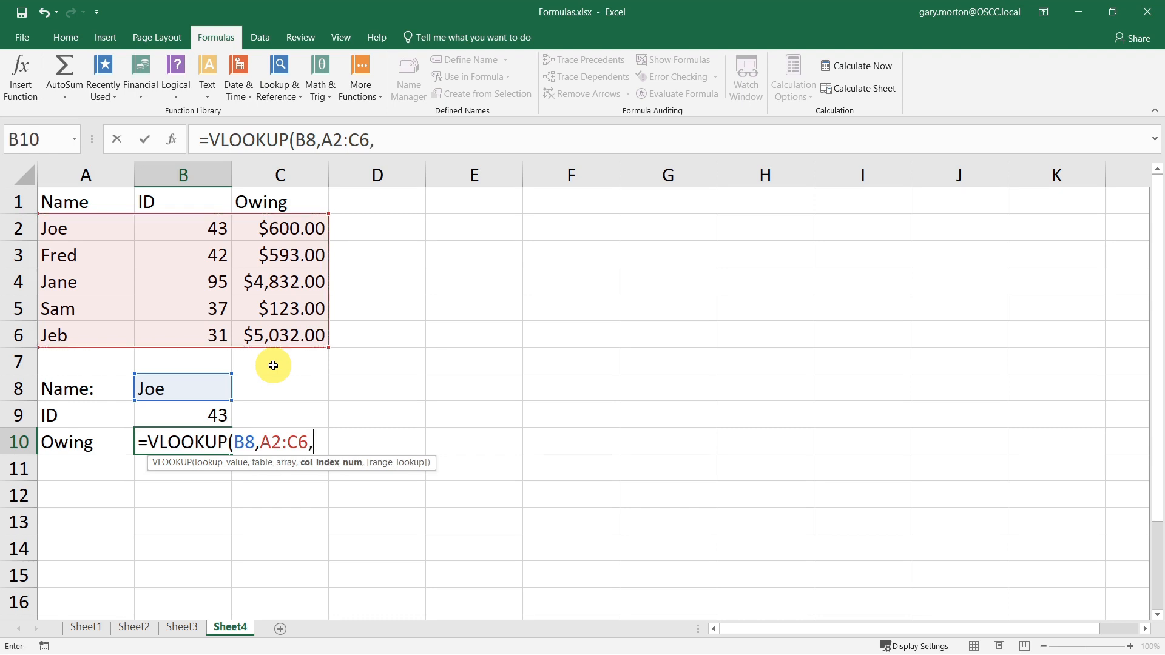
pyautogui.write('3,false')
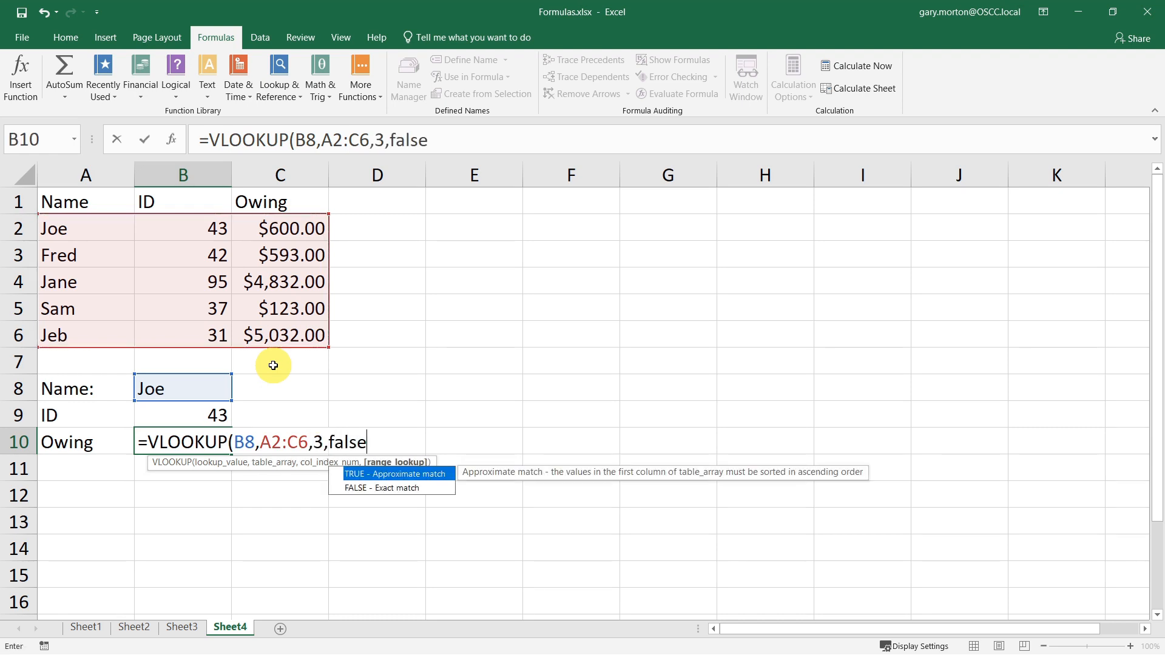
pyautogui.write(')')
pyautogui.press('Return')
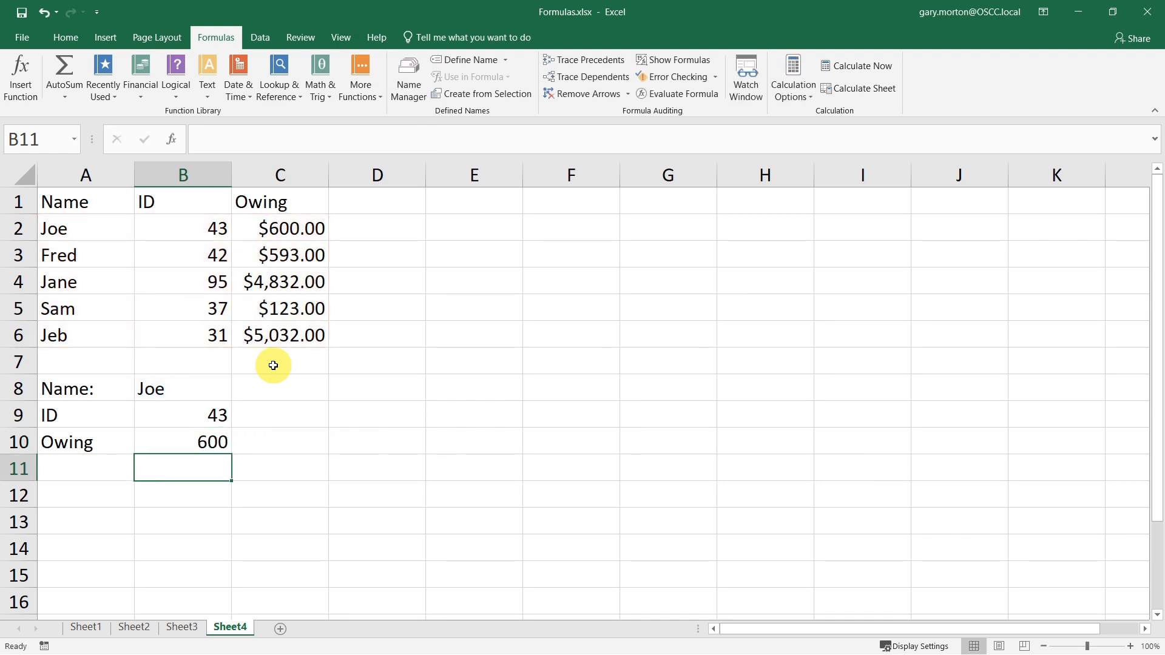
# - Format the looked-up owing amount in B10 as Currency
pyautogui.click(209, 441)
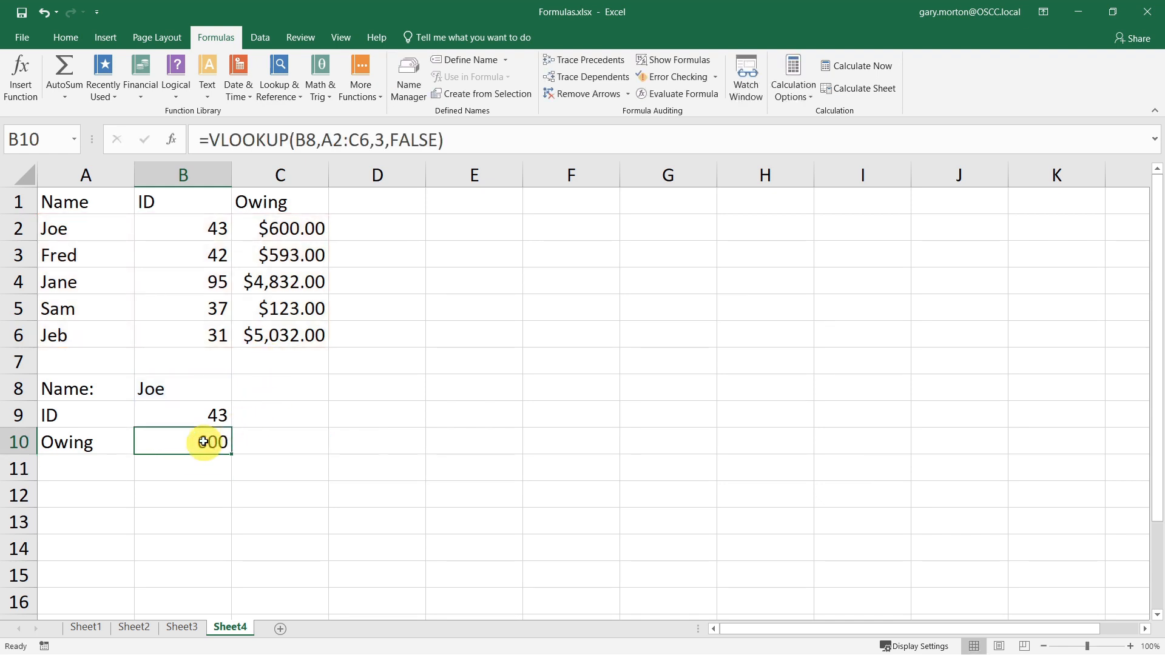
pyautogui.click(67, 38)
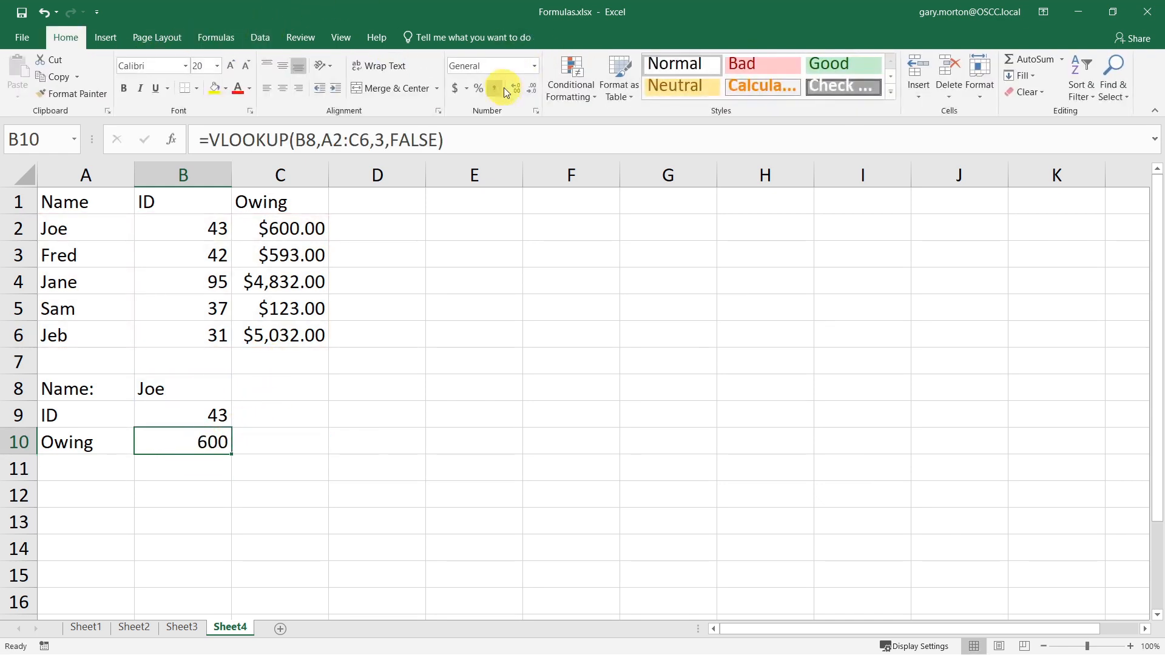
pyautogui.click(534, 68)
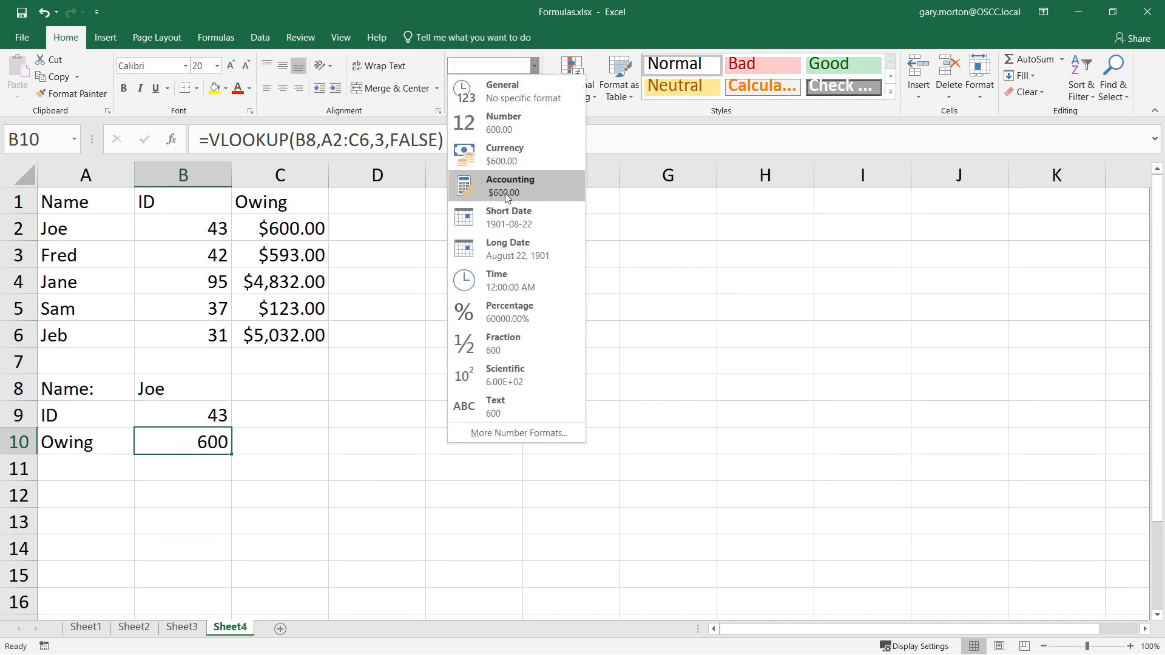
pyautogui.click(500, 165)
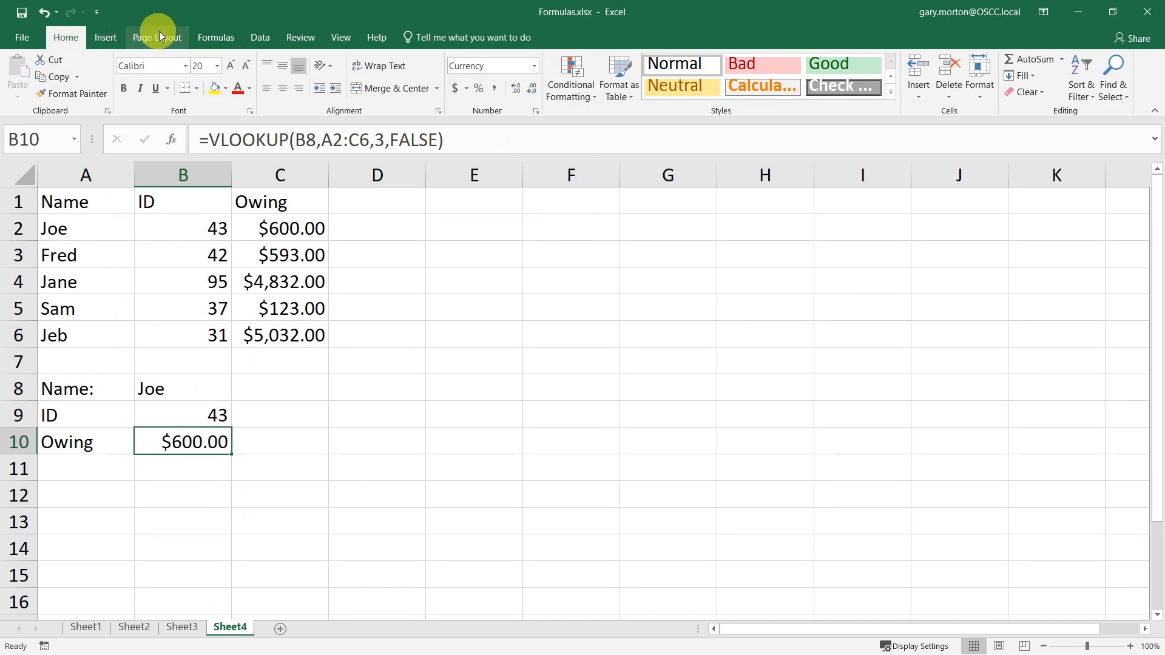
# - Test the lookups by entering Sam and then Jane as the name in B8
pyautogui.click(206, 38)
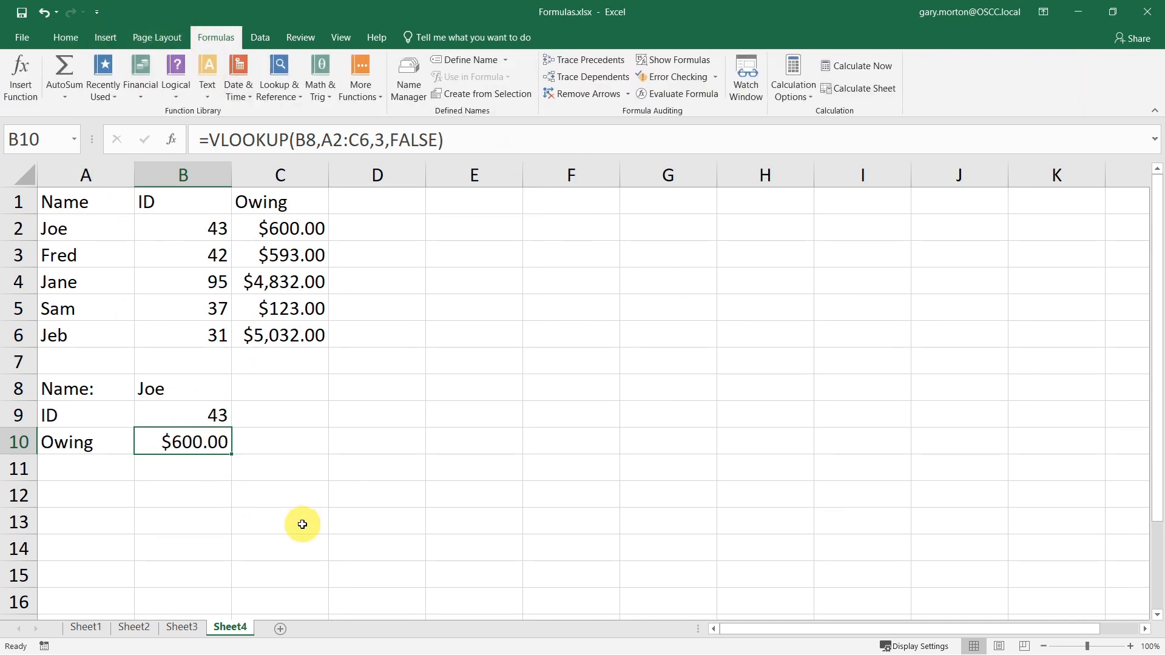
pyautogui.click(210, 389)
pyautogui.write('Sam')
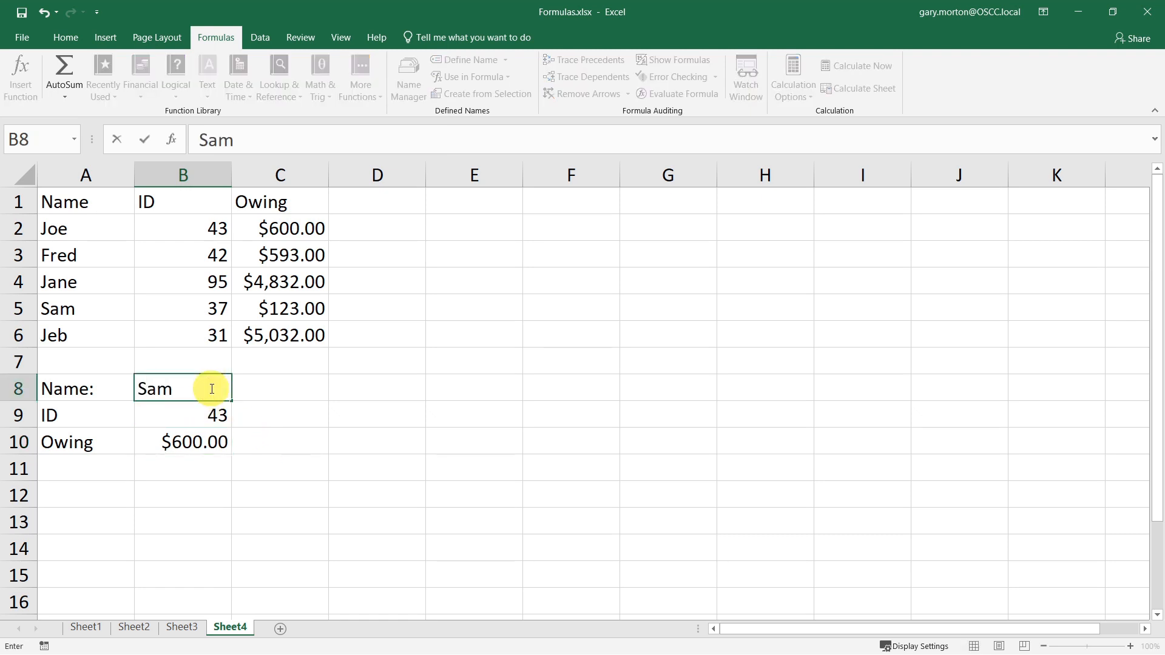
pyautogui.press('Return')
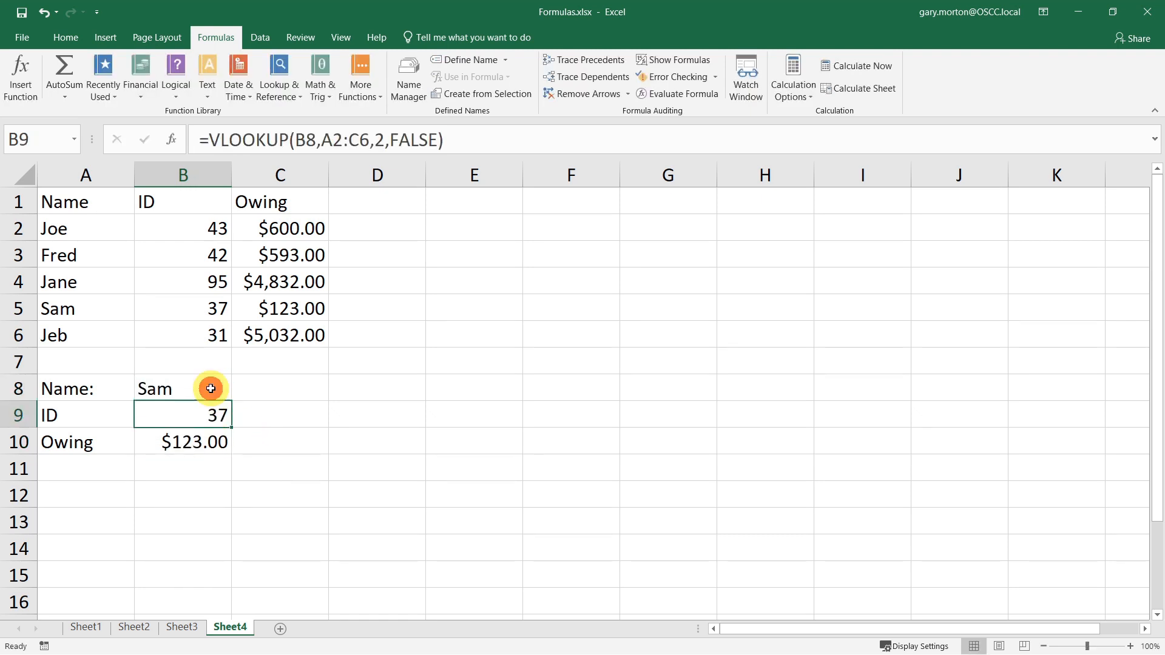
pyautogui.click(211, 389)
pyautogui.write('Jane')
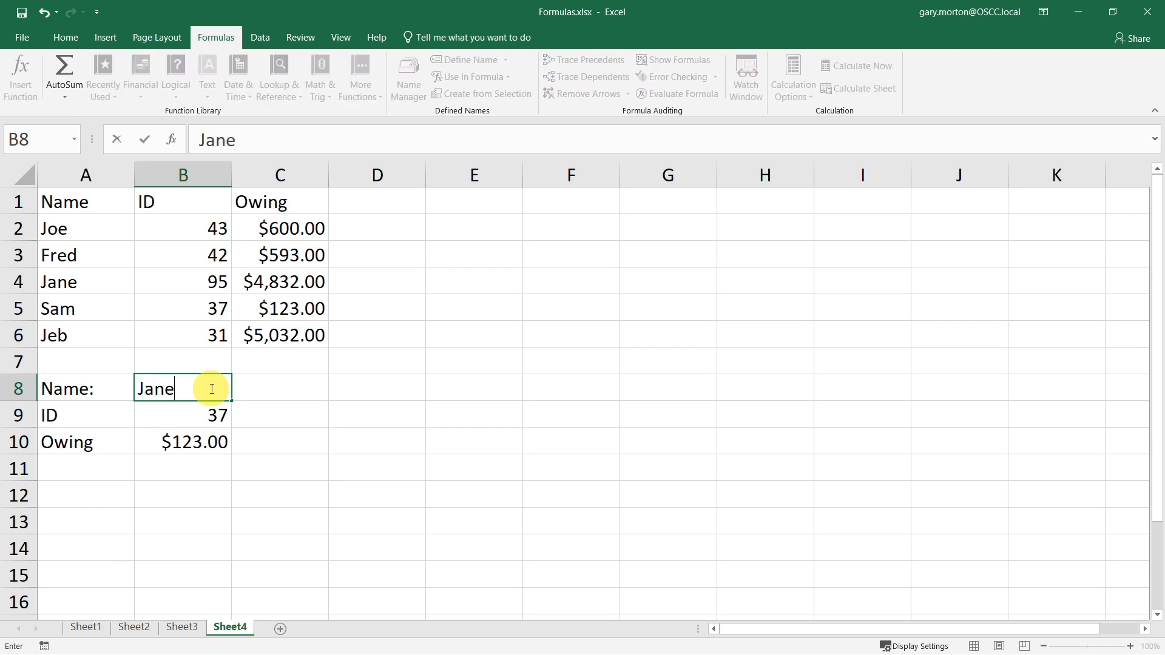
pyautogui.press('Return')
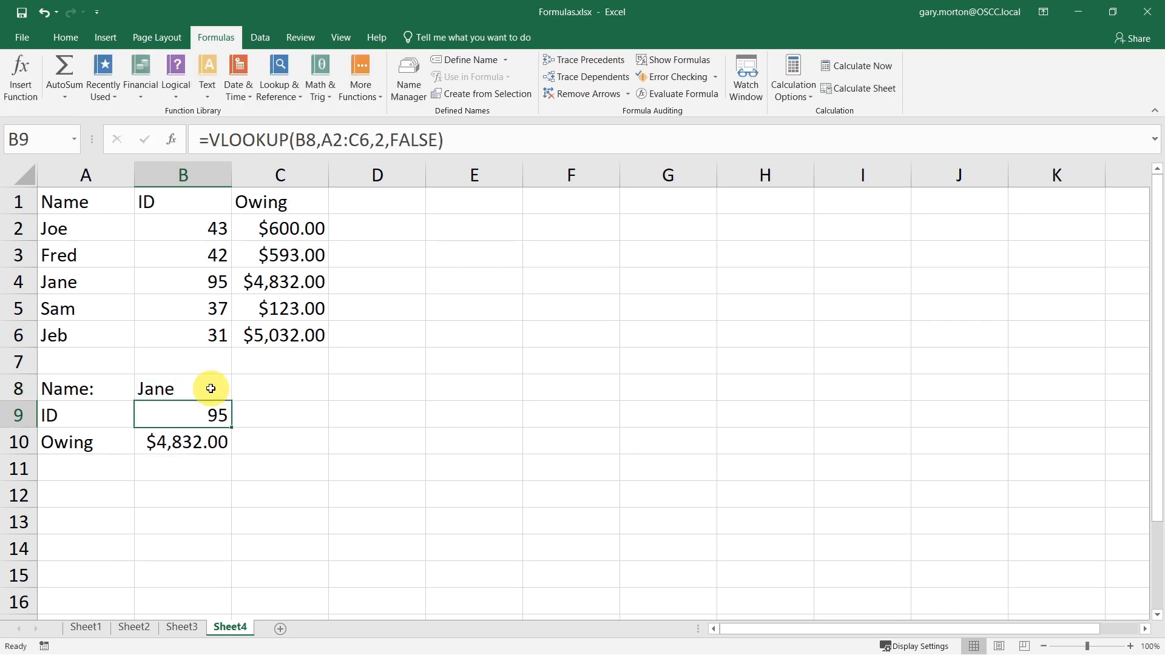
# - Enter a name that is not in the table into B8
pyautogui.click(219, 387)
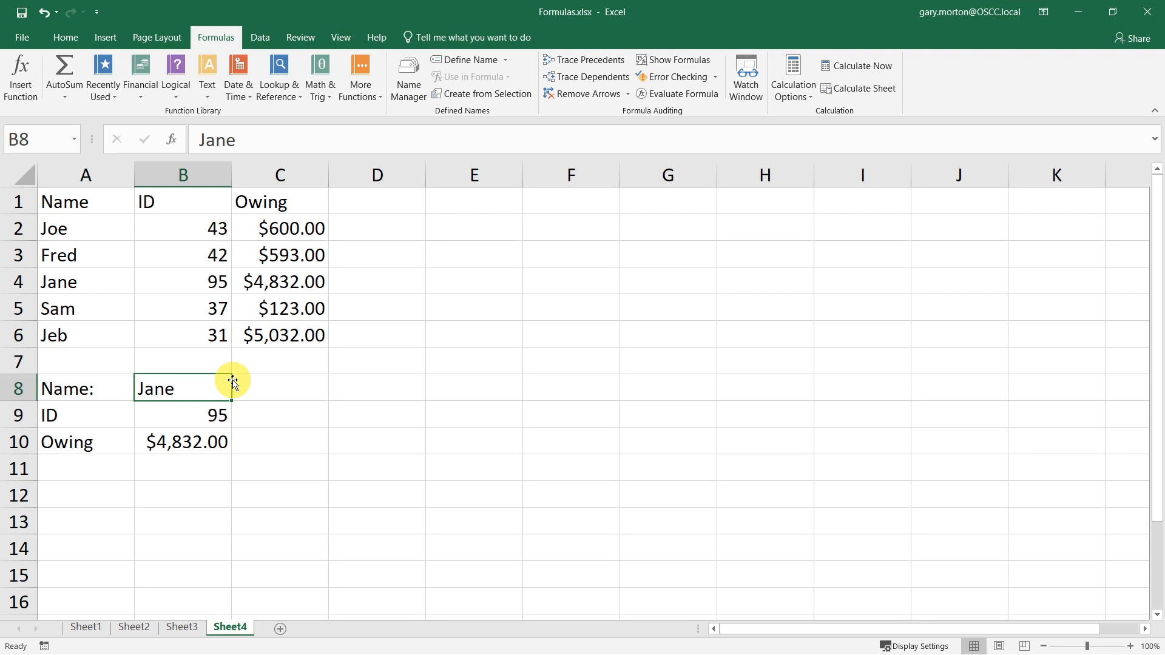
pyautogui.write('Gary')
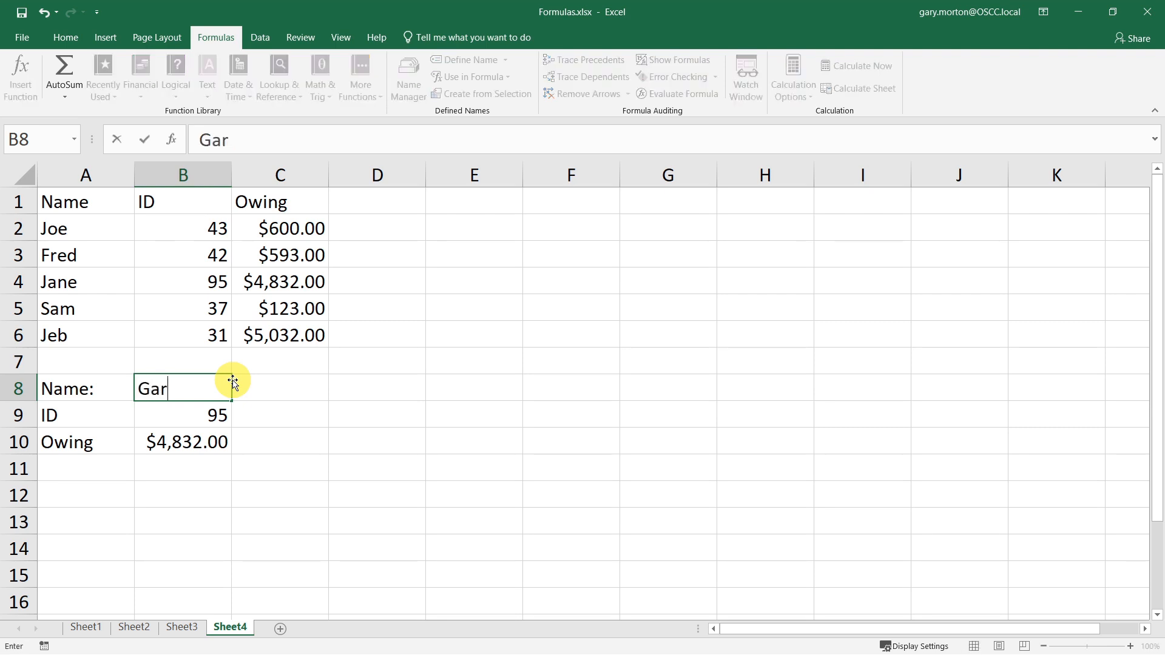
pyautogui.press('Return')
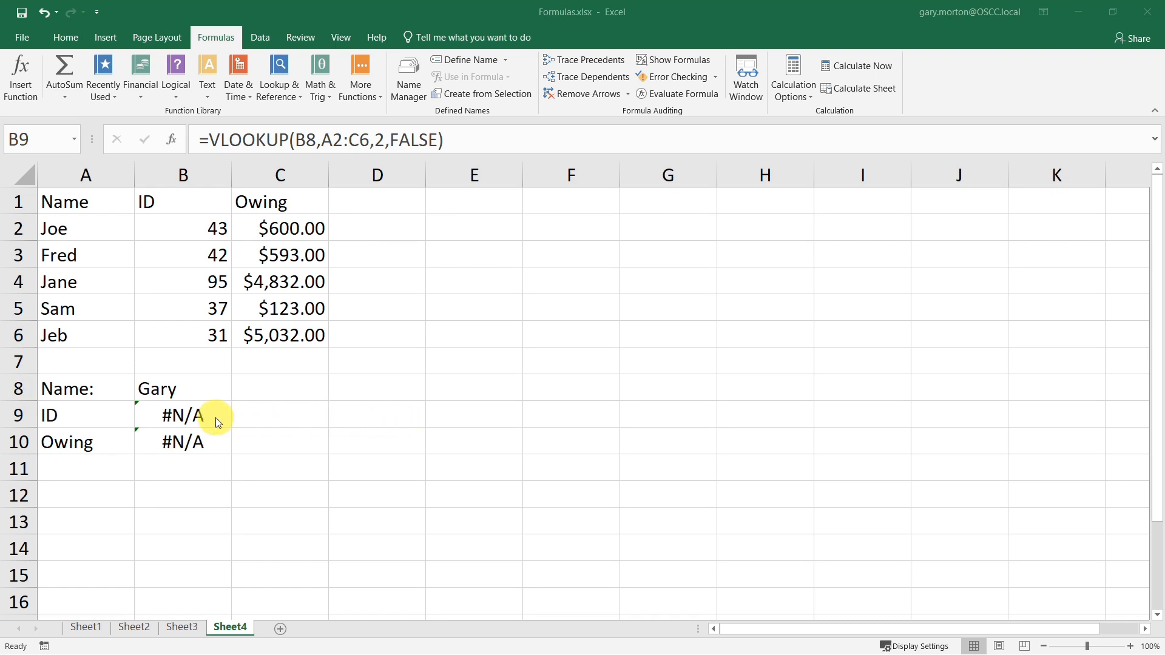
# - Wrap the B9 formula in IFNA: =IFNA(VLOOKUP(B8,A2:C6,2,FALSE),"Invalid Name")
pyautogui.click(182, 414)
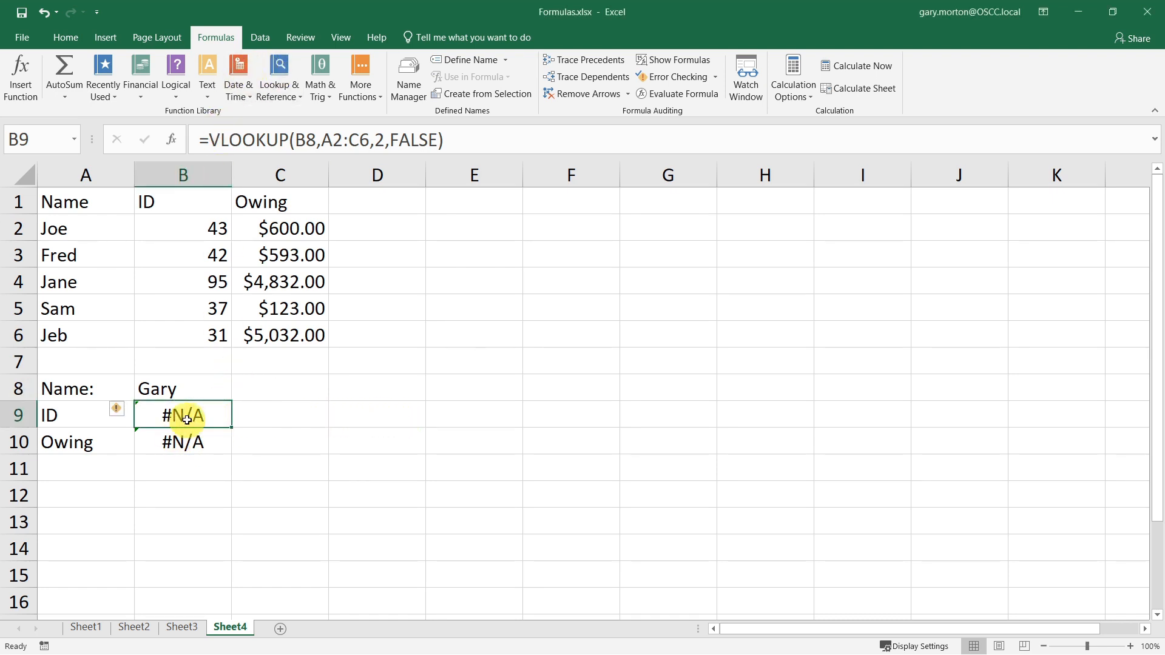
pyautogui.click(212, 144)
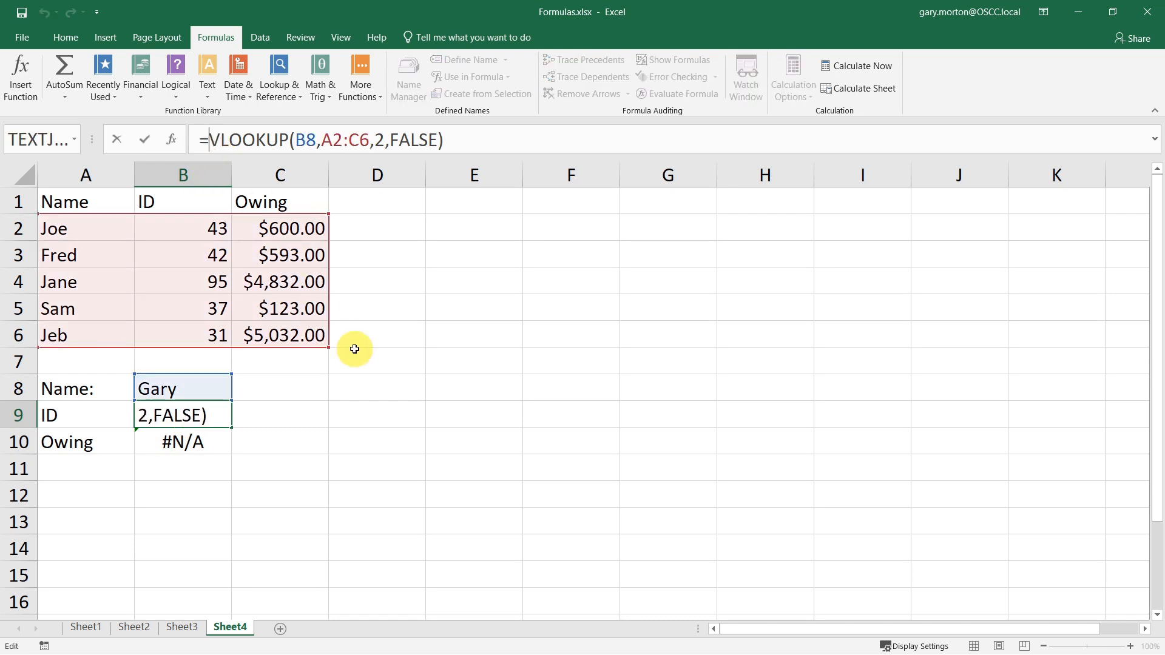
pyautogui.write('ifna')
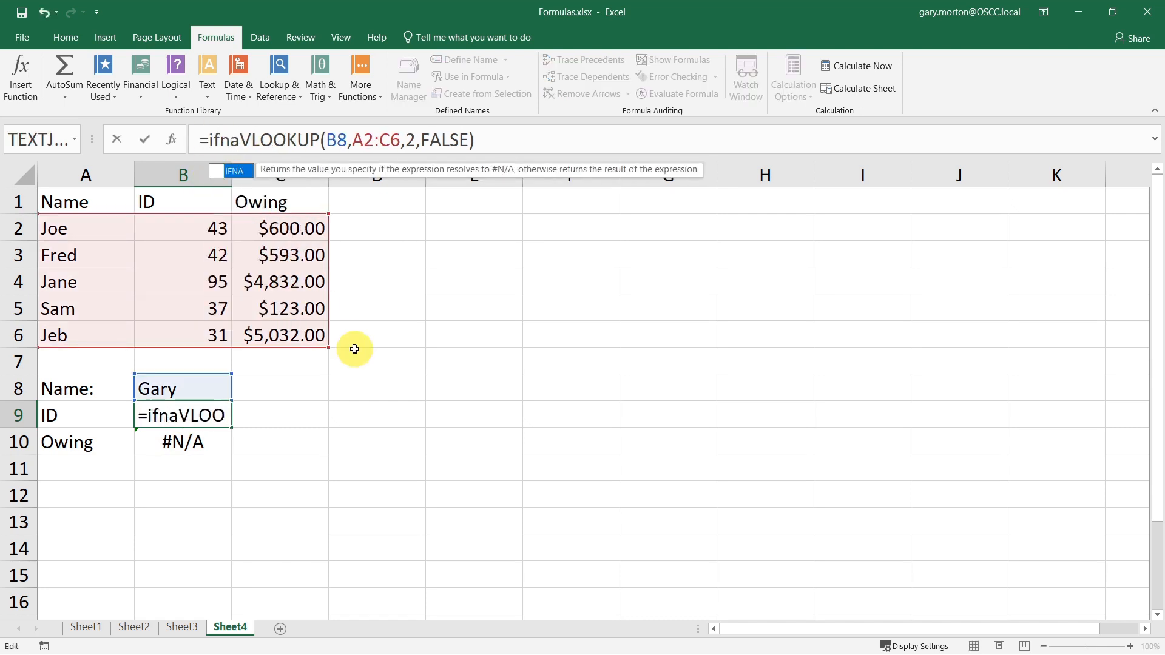
pyautogui.write('(')
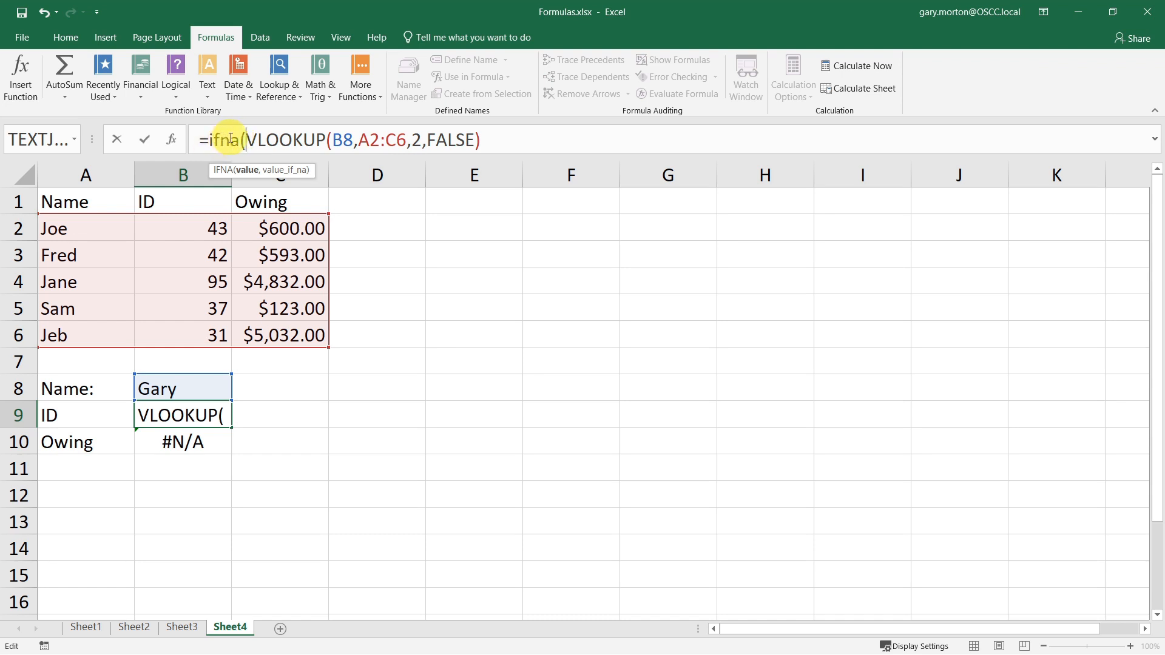
pyautogui.click(516, 139)
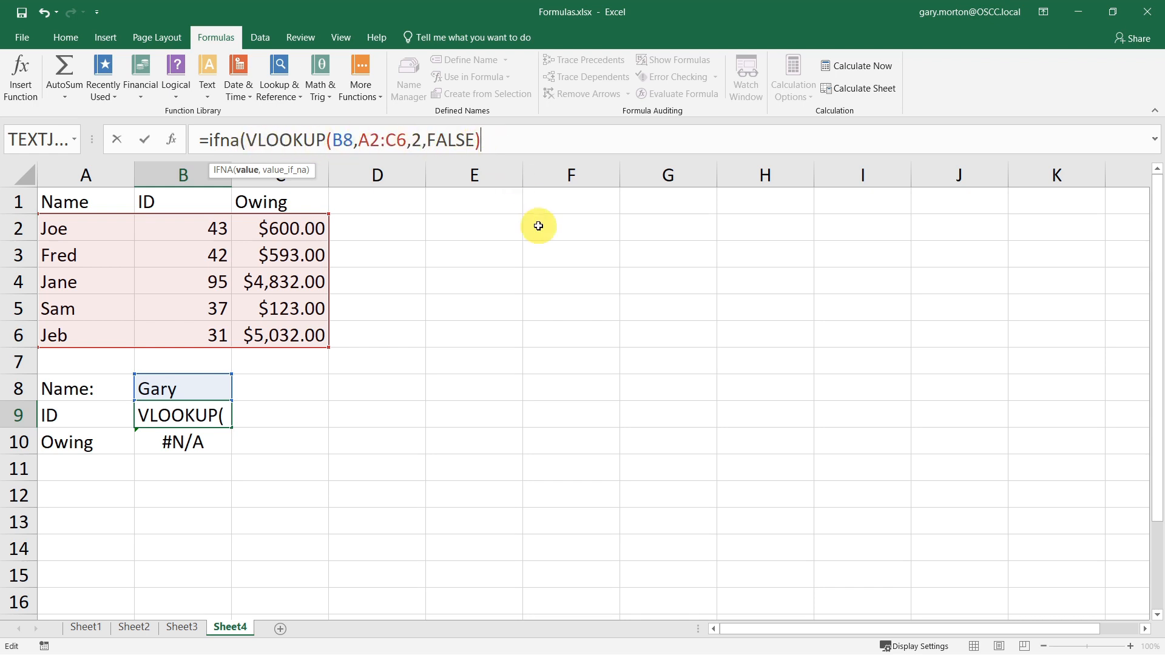
pyautogui.write(',"')
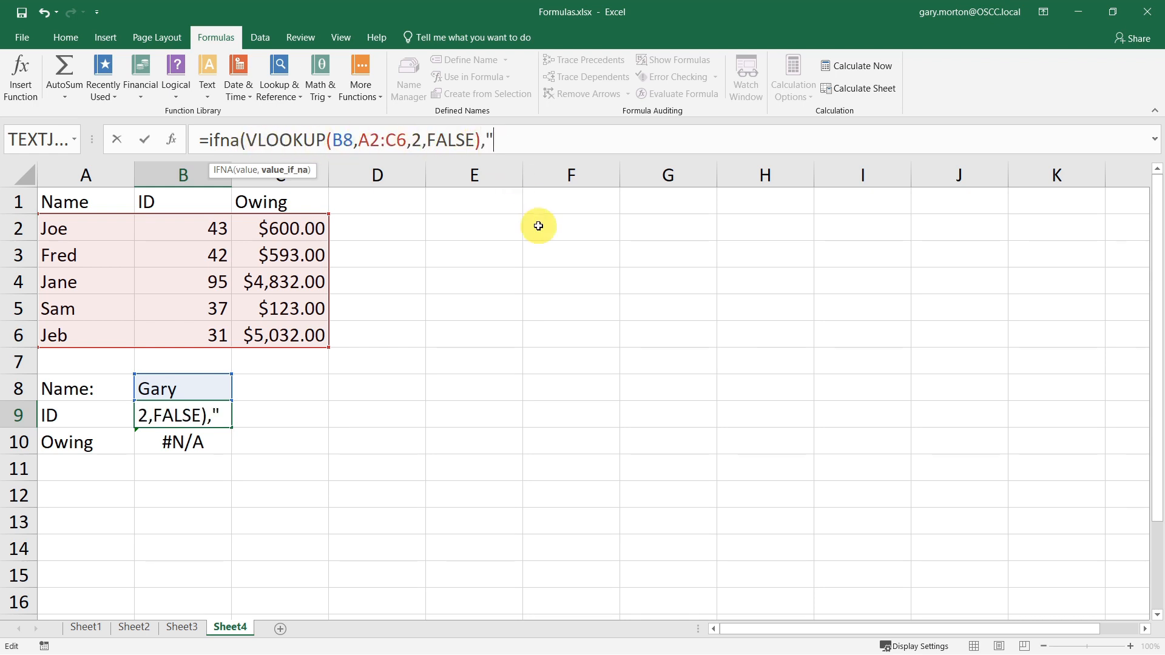
pyautogui.write('In')
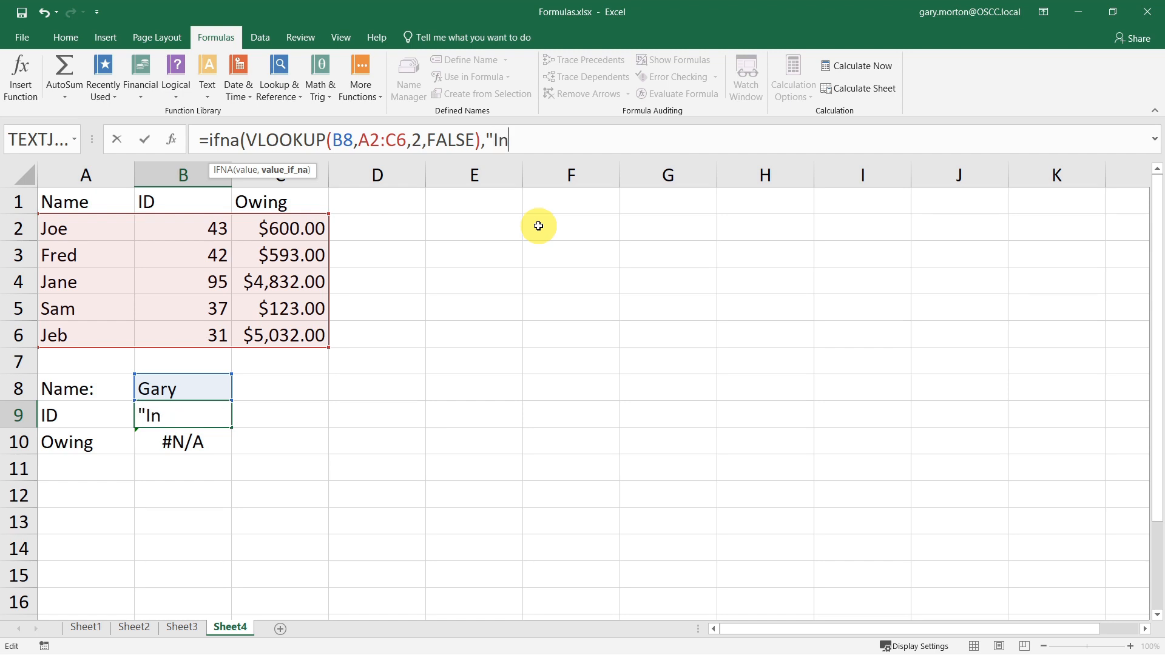
pyautogui.write('valid"')
pyautogui.press('BackSpace')
pyautogui.write('Nam')
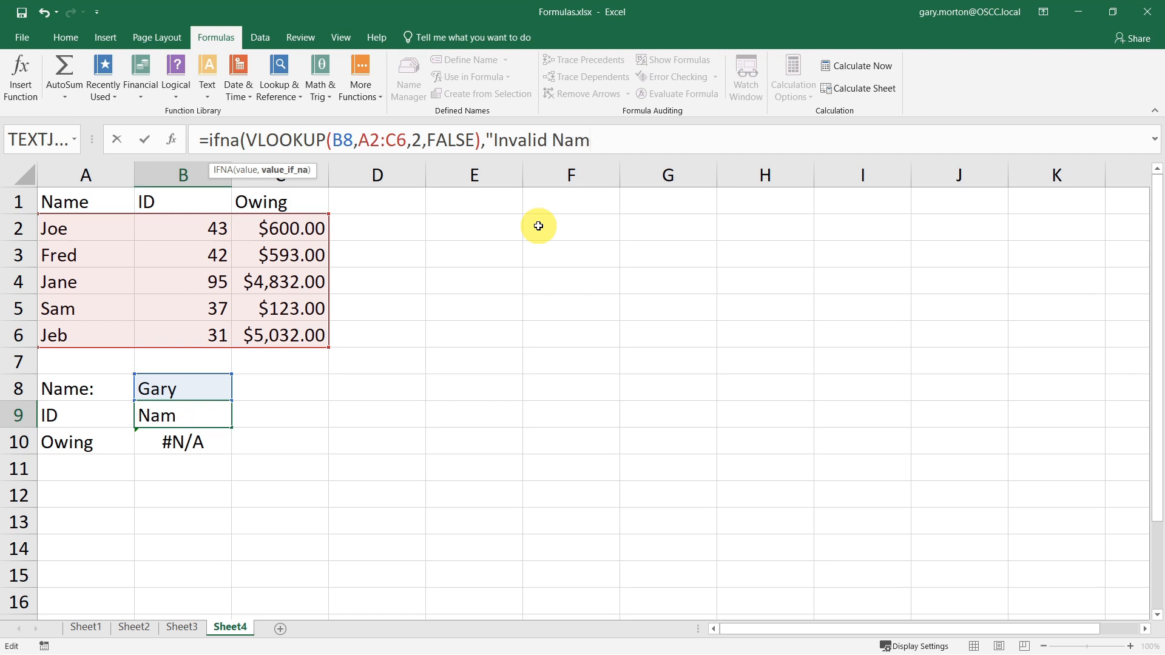
pyautogui.write('e")')
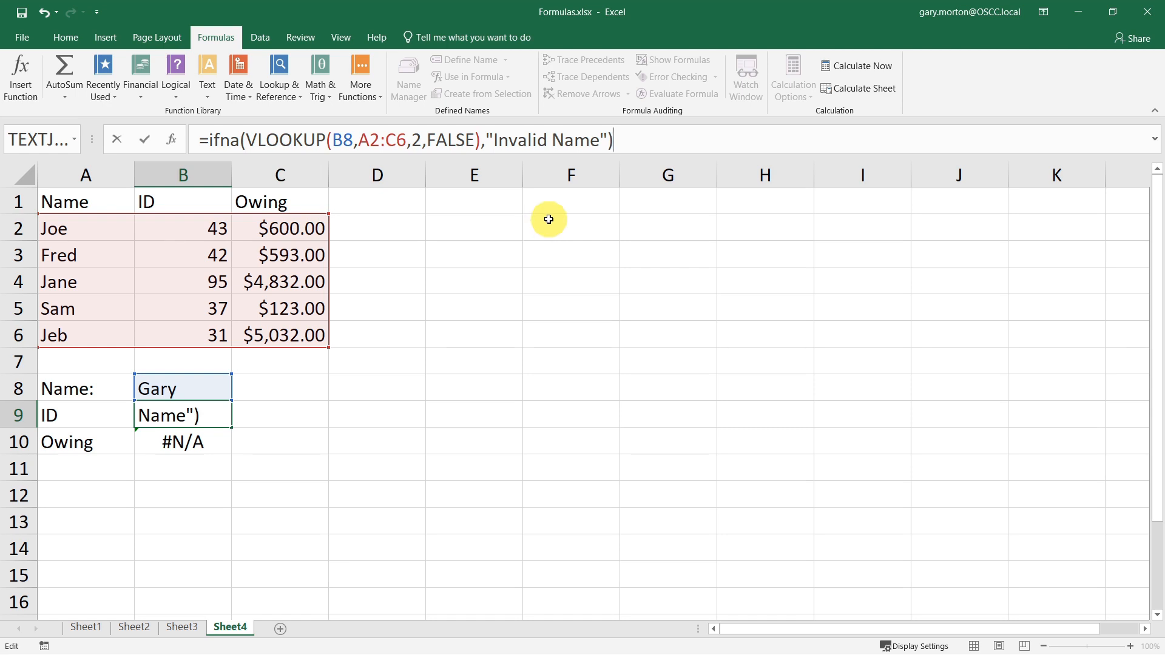
pyautogui.press('Return')
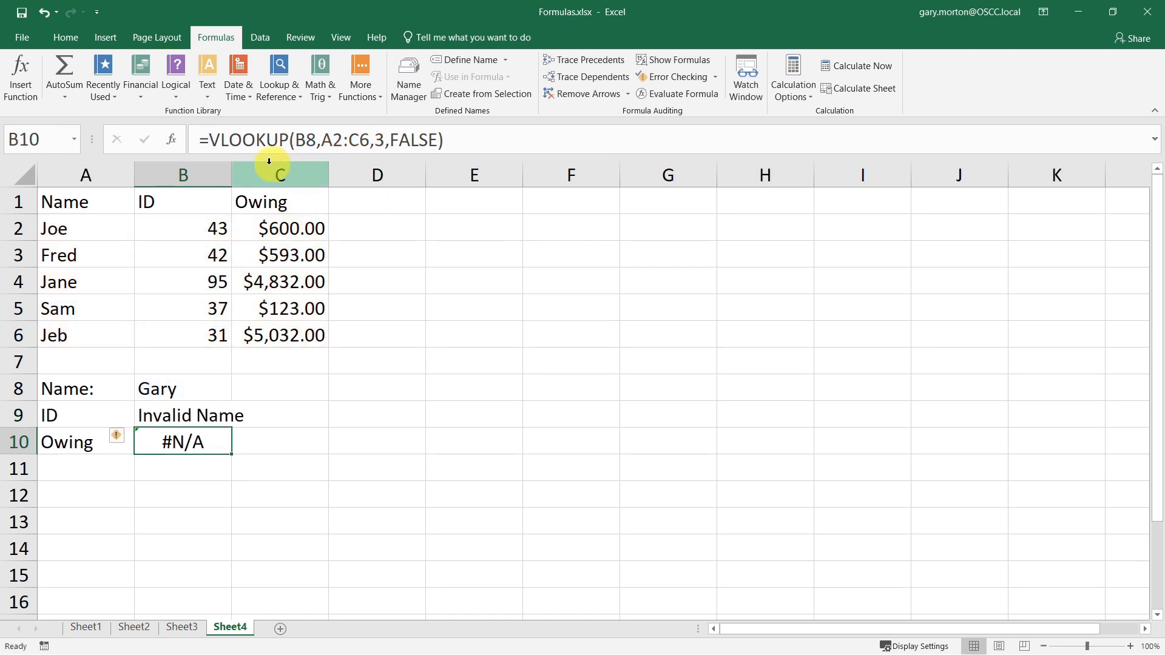
# - Autofit column B's width and wrap the B10 formula as =IFNA(VLOOKUP(B8,A2:C6,3,FALSE),"Invalid Name")
pyautogui.doubleClick(231, 177)
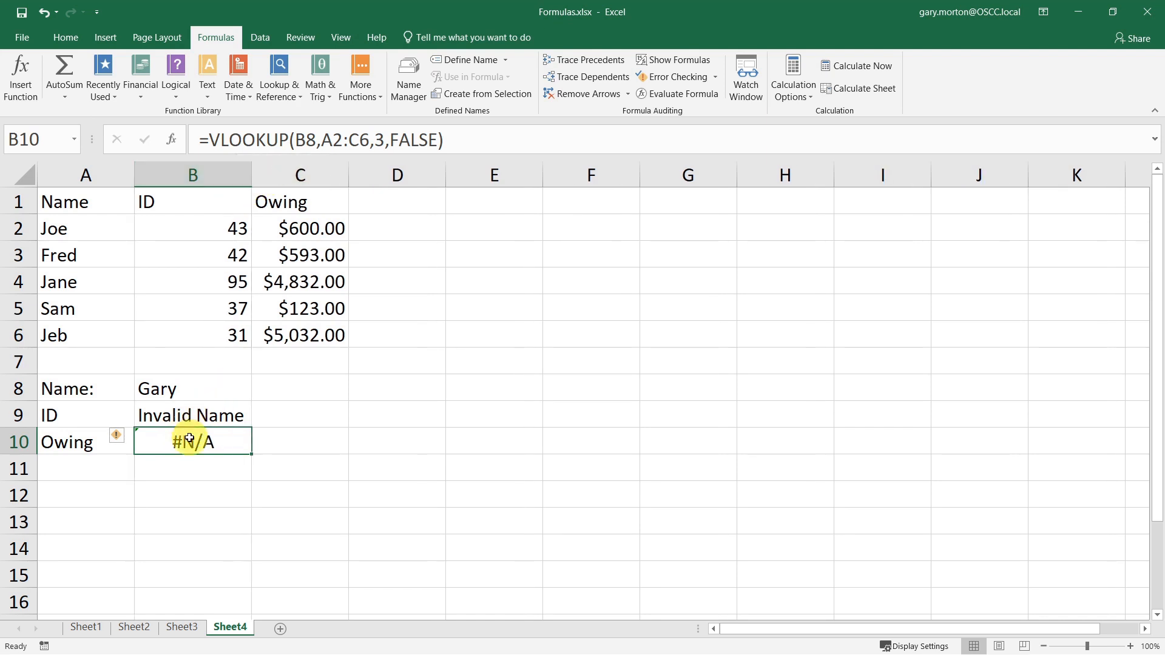
pyautogui.click(209, 140)
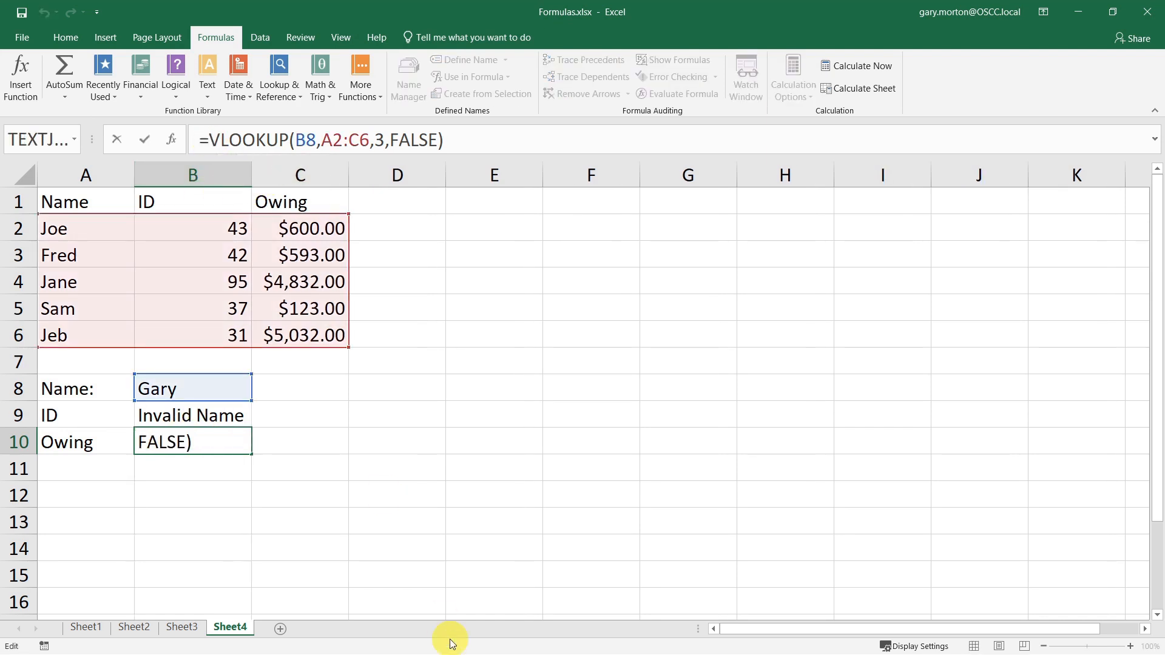
pyautogui.write('ifn')
pyautogui.press('Tab')
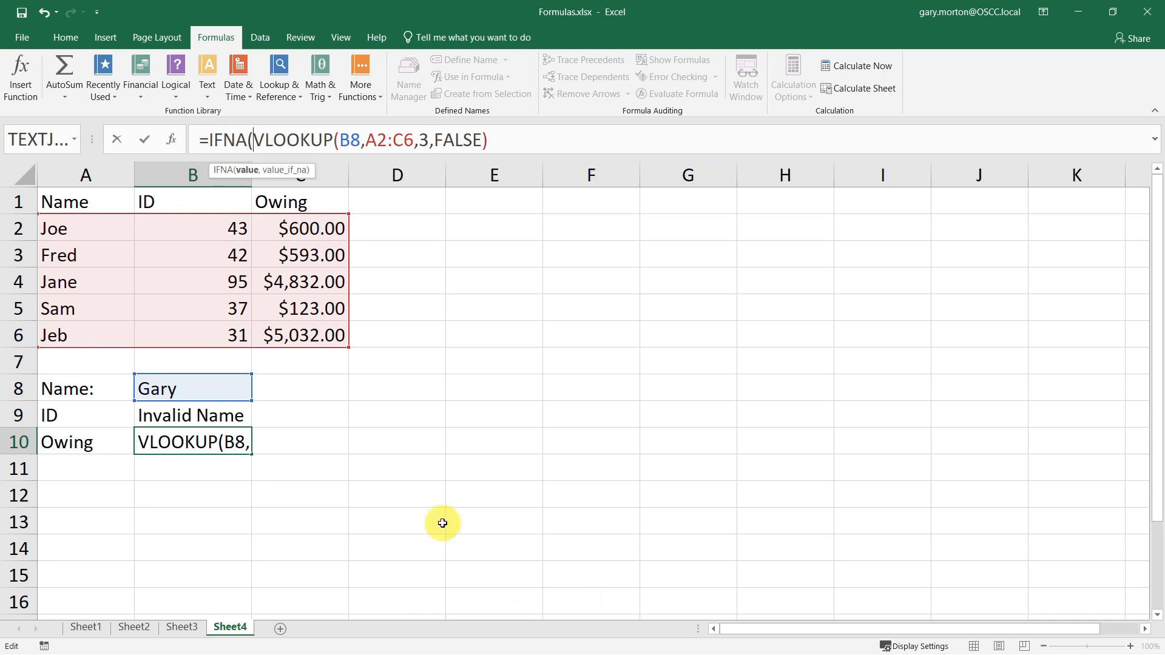
pyautogui.click(527, 136)
pyautogui.write(',"In')
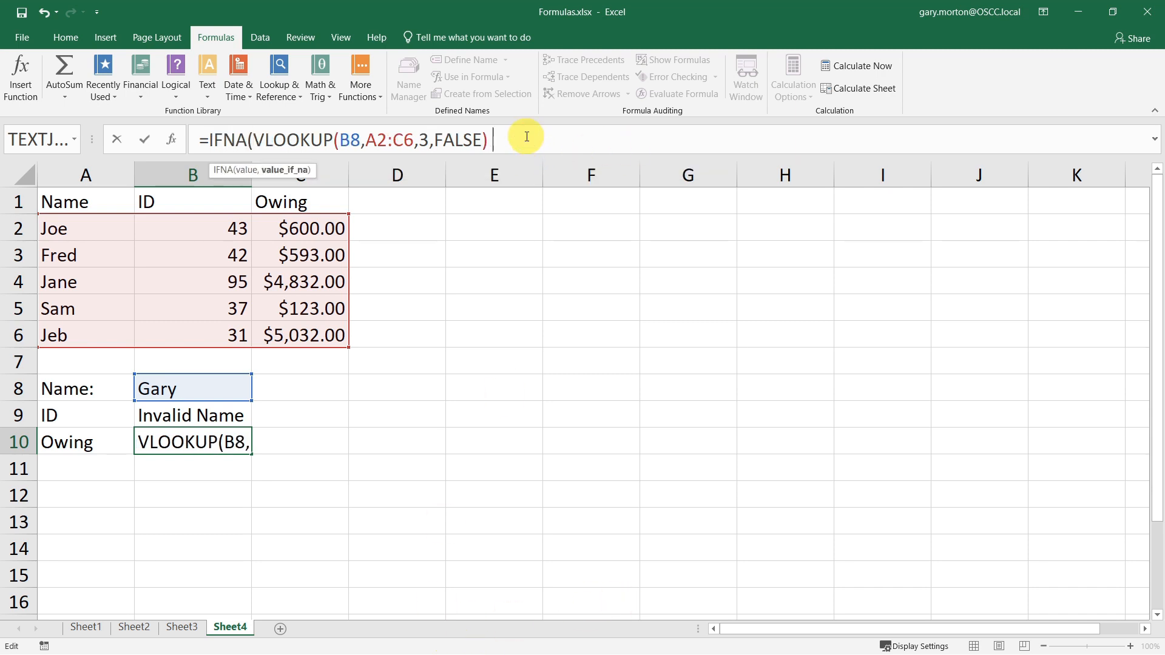
pyautogui.write('valid Name"')
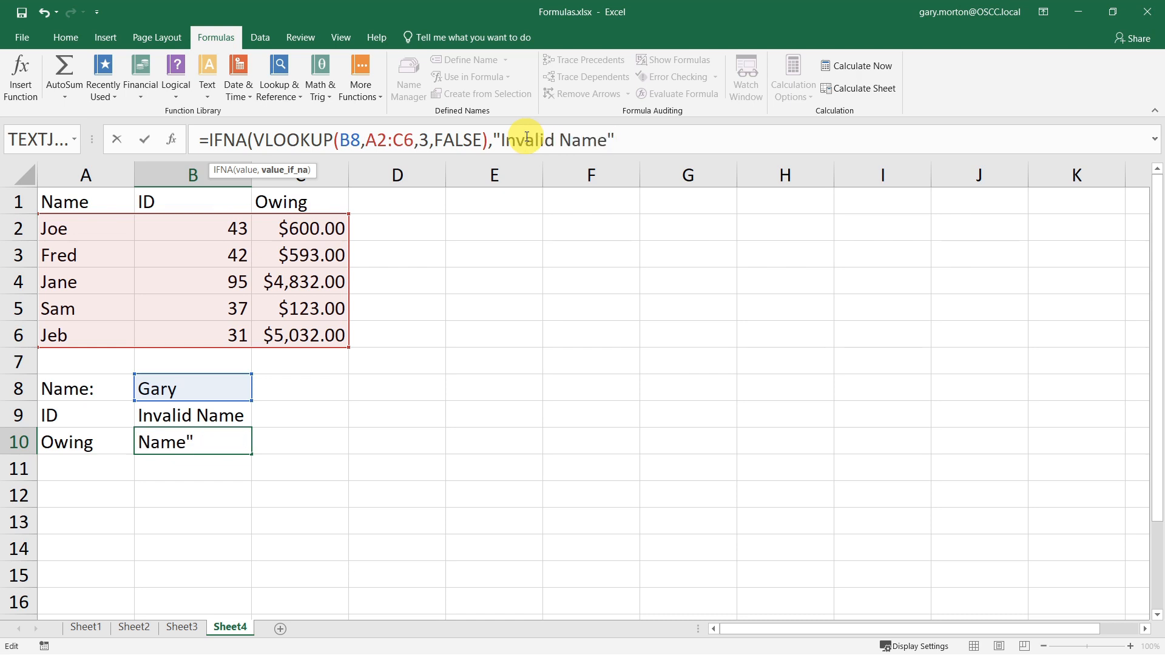
pyautogui.write(')')
pyautogui.press('Return')
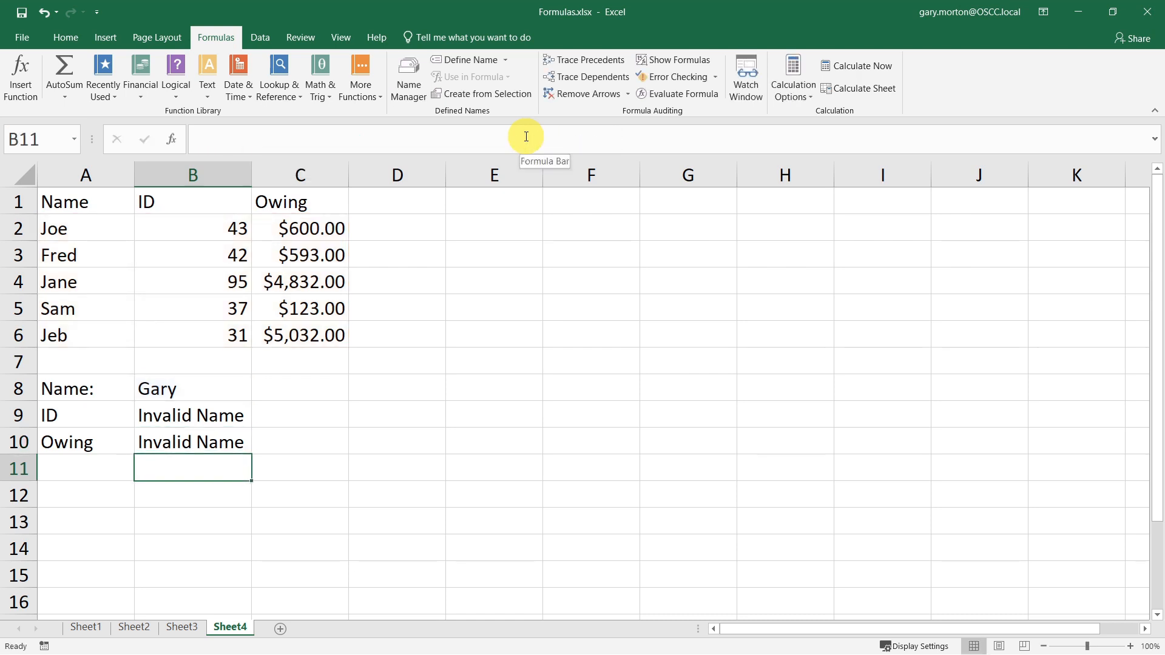
# - Test the IFNA lookups by entering Jane and then Frank as the name in B8
pyautogui.click(209, 386)
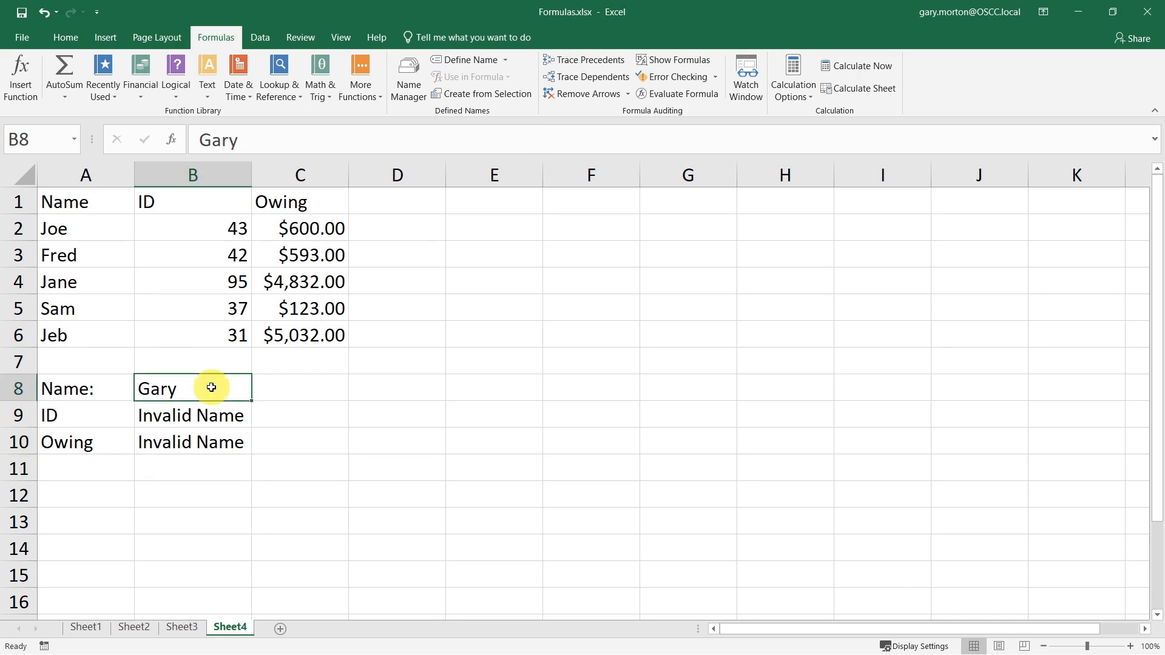
pyautogui.write('Jane')
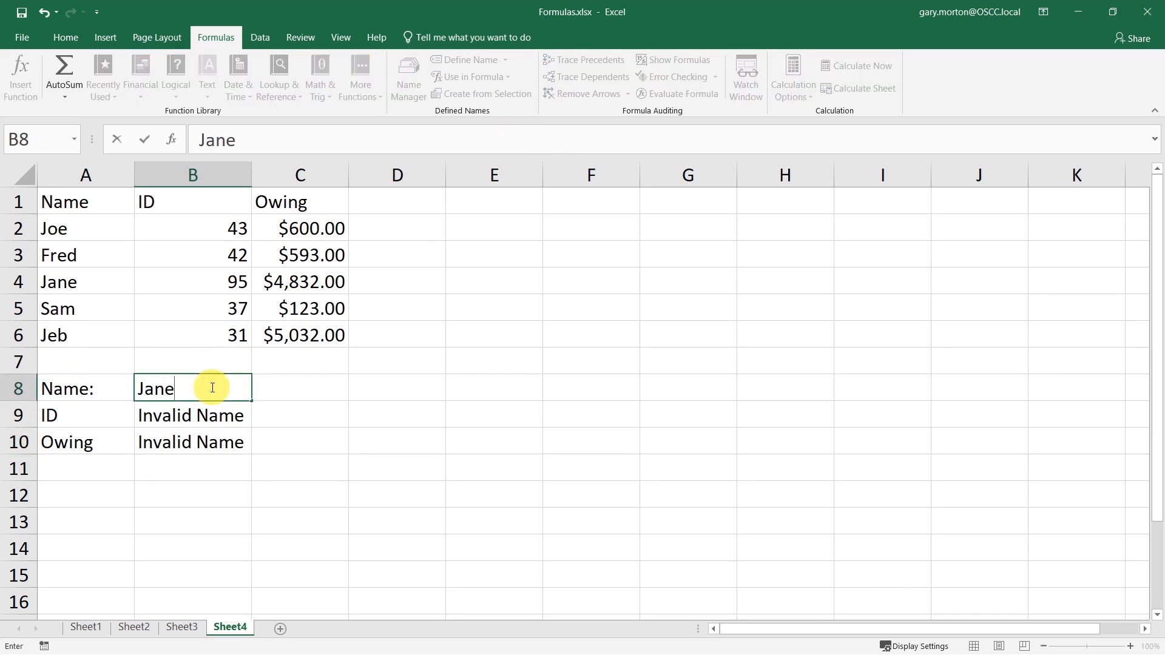
pyautogui.press('Return')
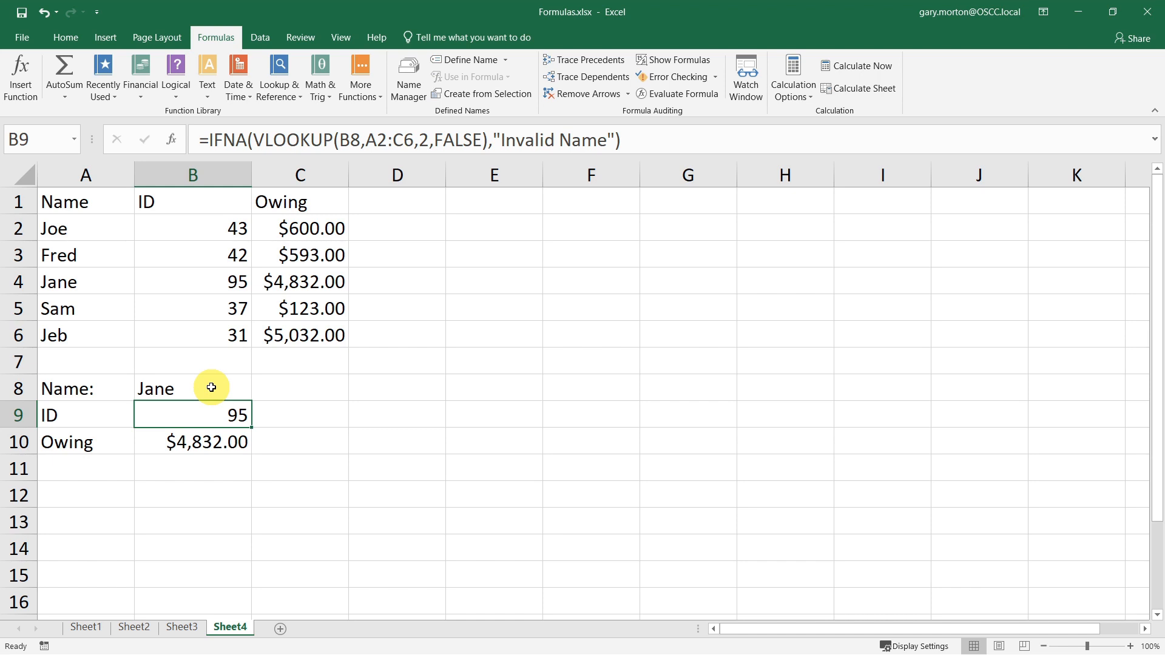
pyautogui.click(211, 387)
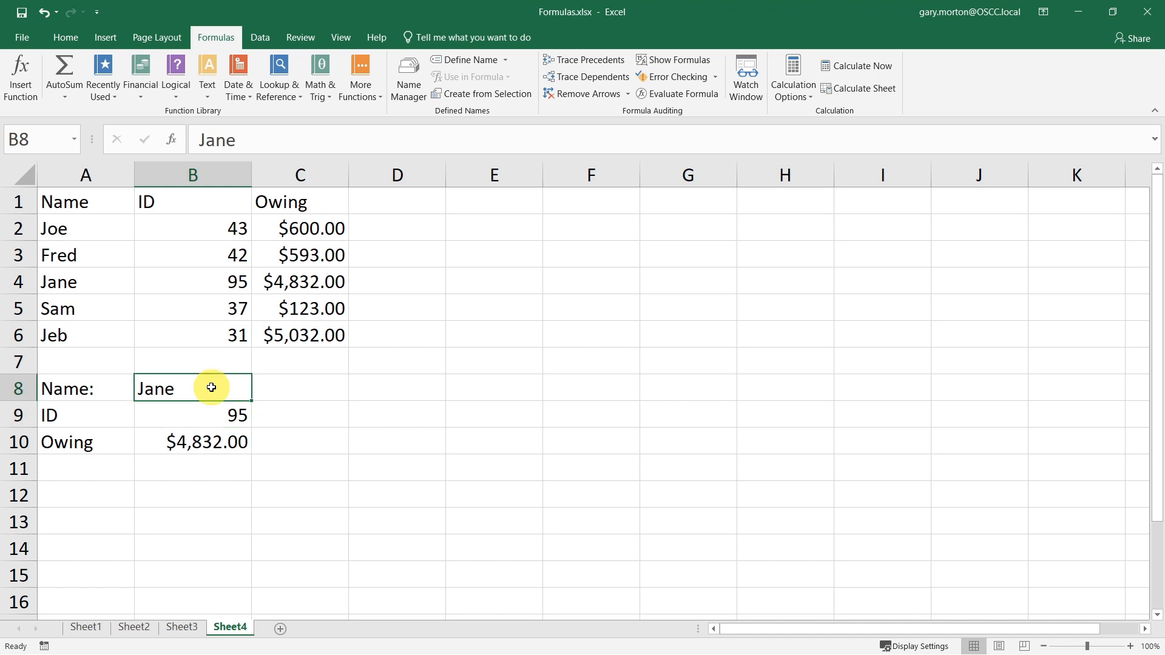
pyautogui.write('Frank')
pyautogui.press('Return')
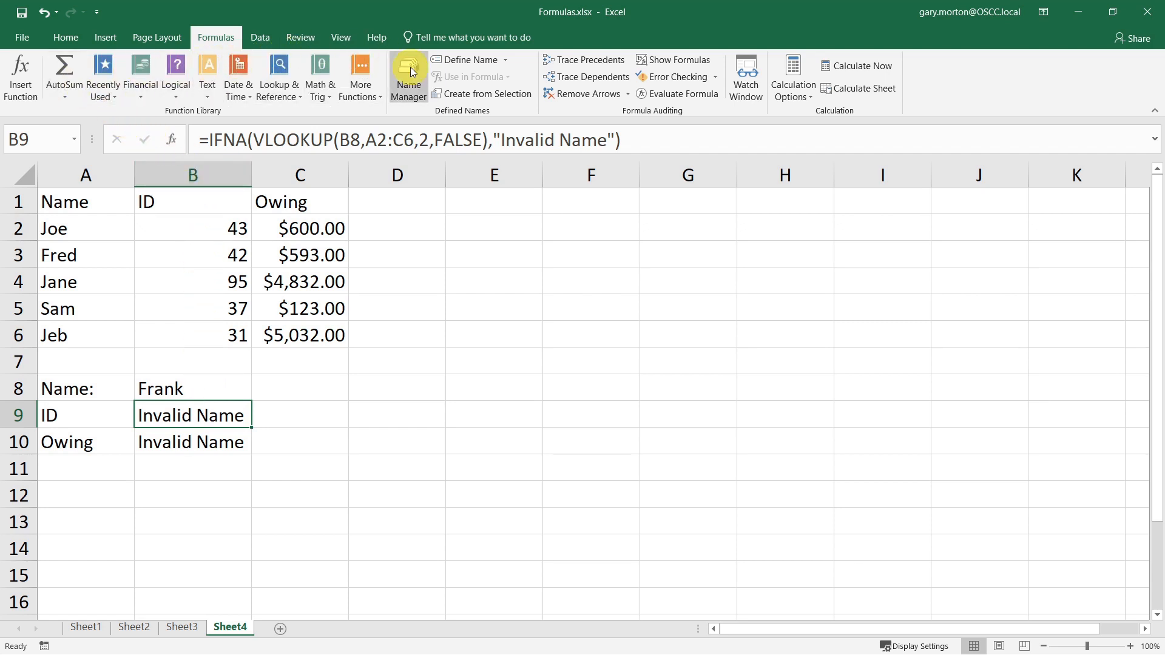
# - Open the Text functions list
pyautogui.click(209, 95)
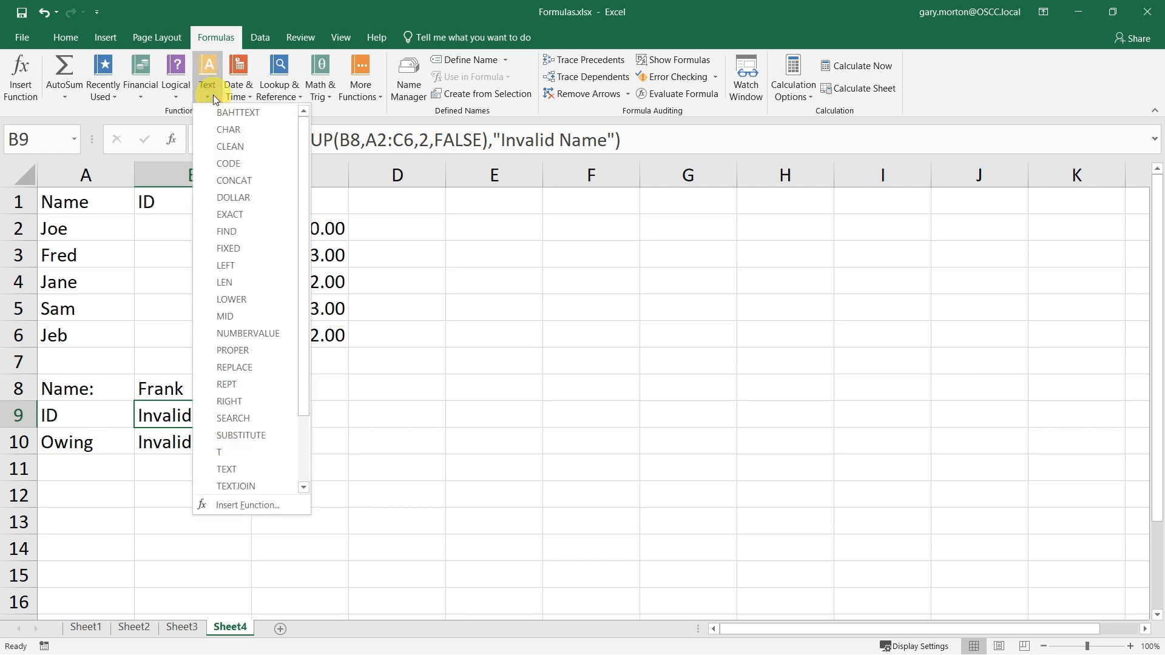